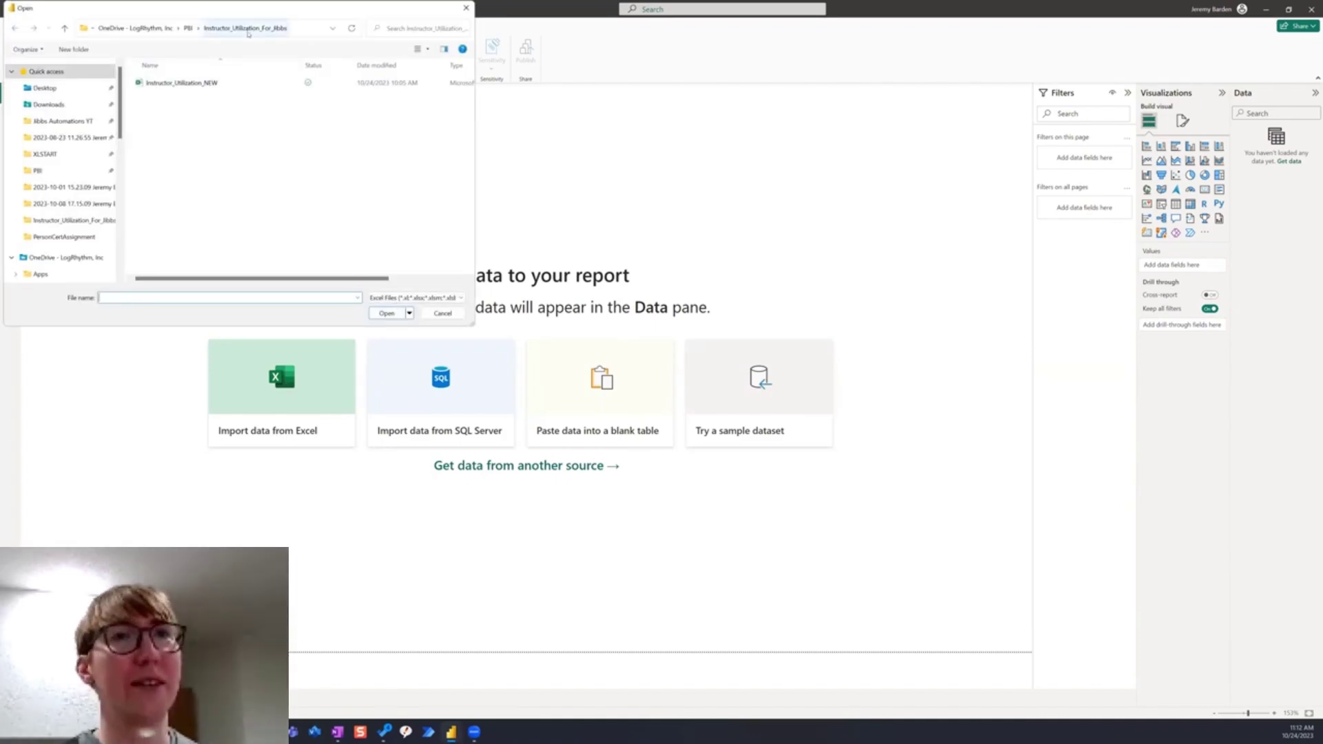
- Import Sheet1 from the Instructor_Utilization_NEW workbook and open it for data transformation
left_click(181, 83)
left_click(387, 312)
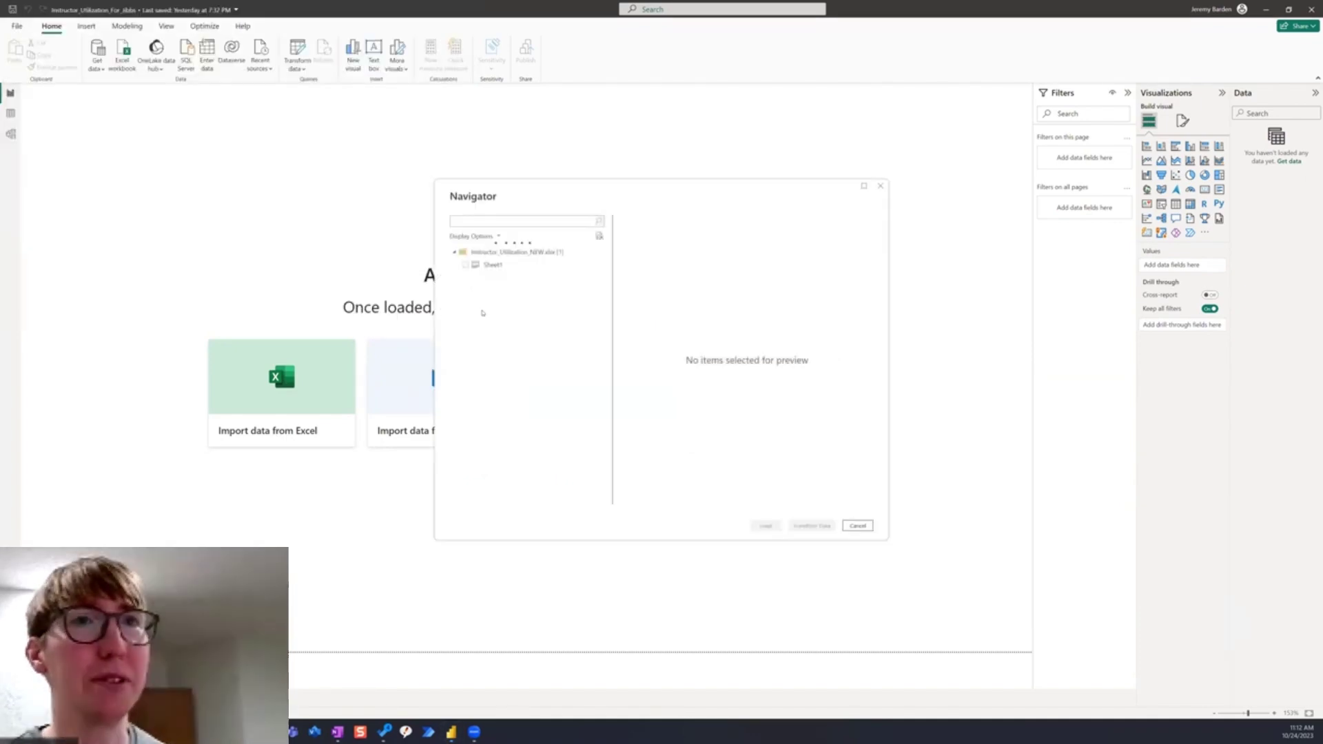
left_click(467, 265)
left_click(818, 529)
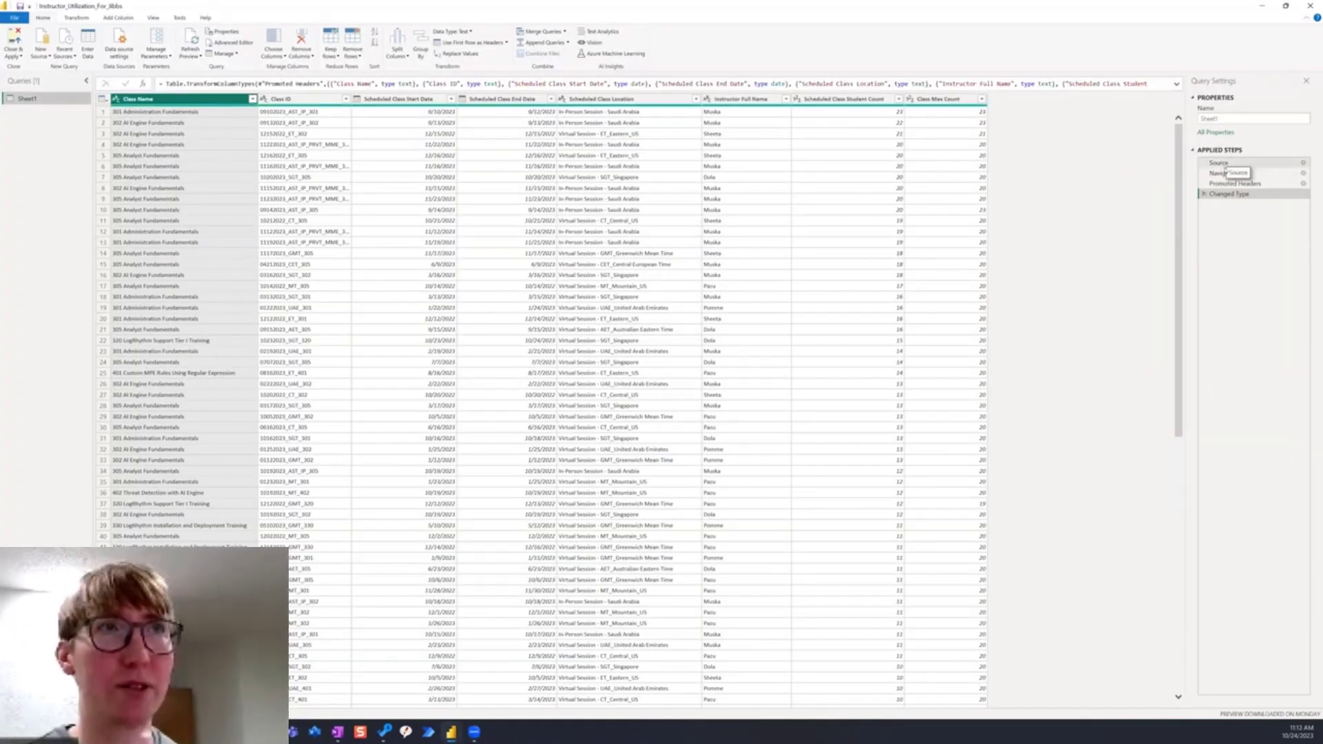
- Review the data at the query's Navigation, Promoted Headers and Changed Type steps
left_click(1225, 173)
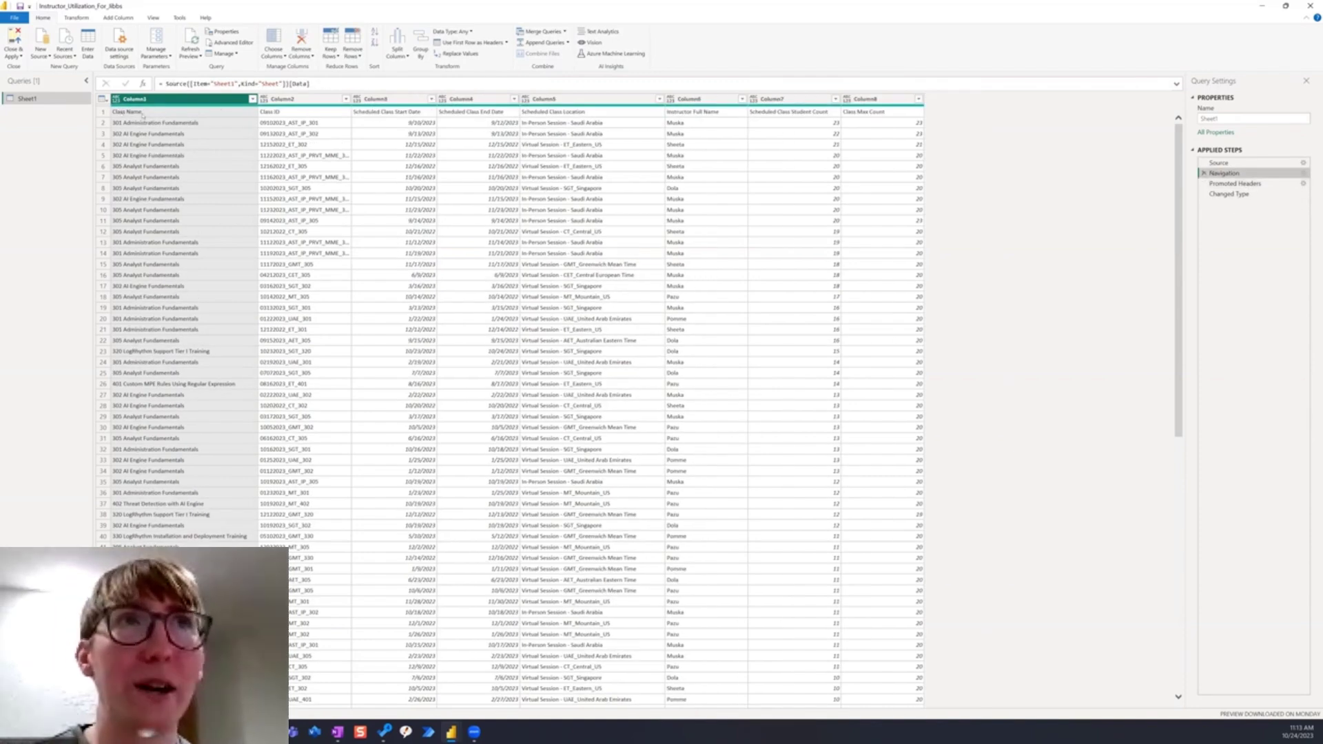
left_click(1234, 184)
left_click(1229, 194)
left_click(1234, 184)
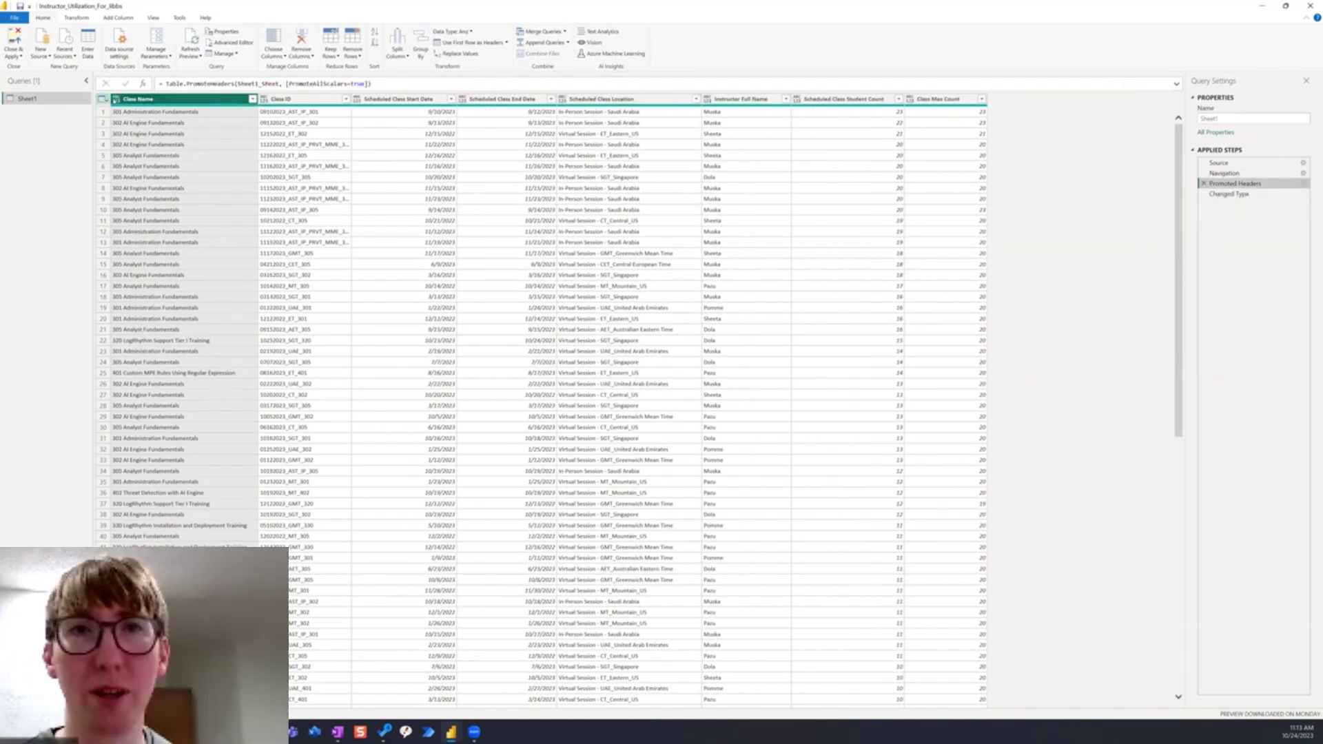
key("Down")
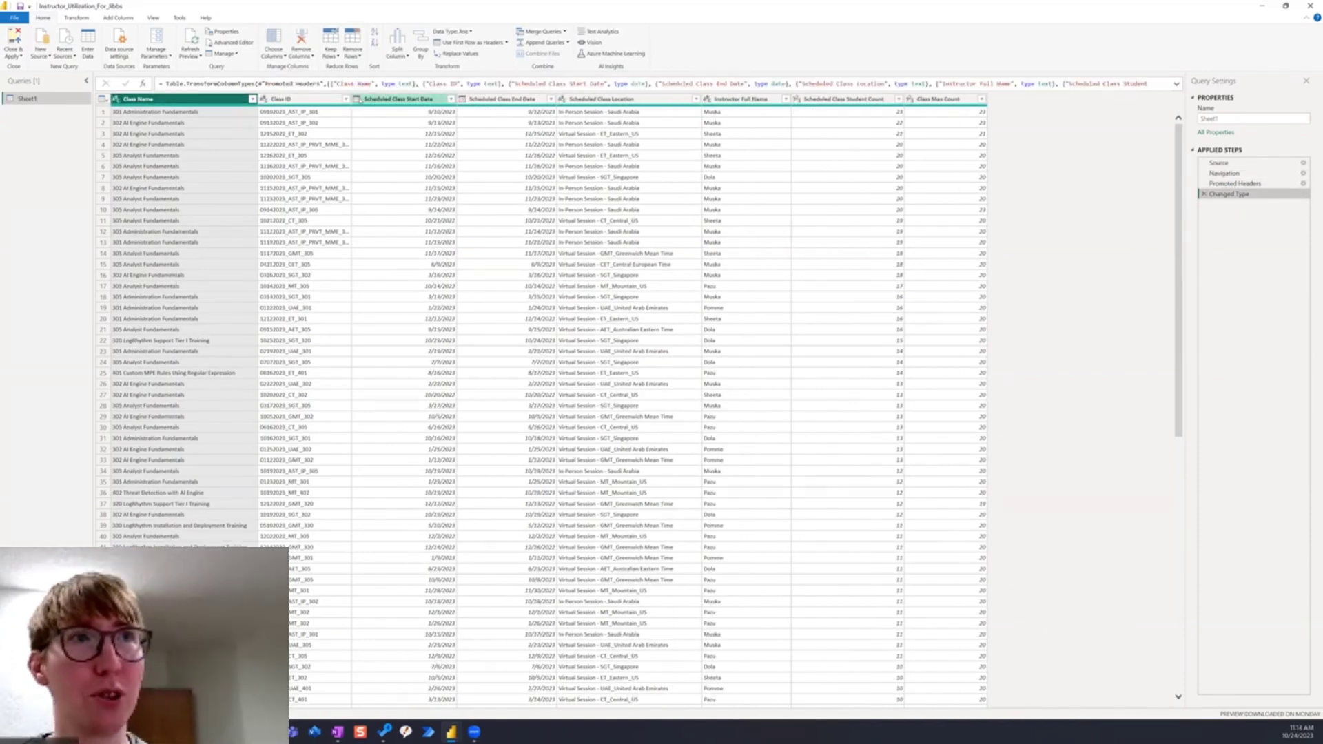
- Rename the Sheet1 query as Instructor_Utilization
right_click(31, 98)
left_click(55, 139)
type("Instructor_Utilization")
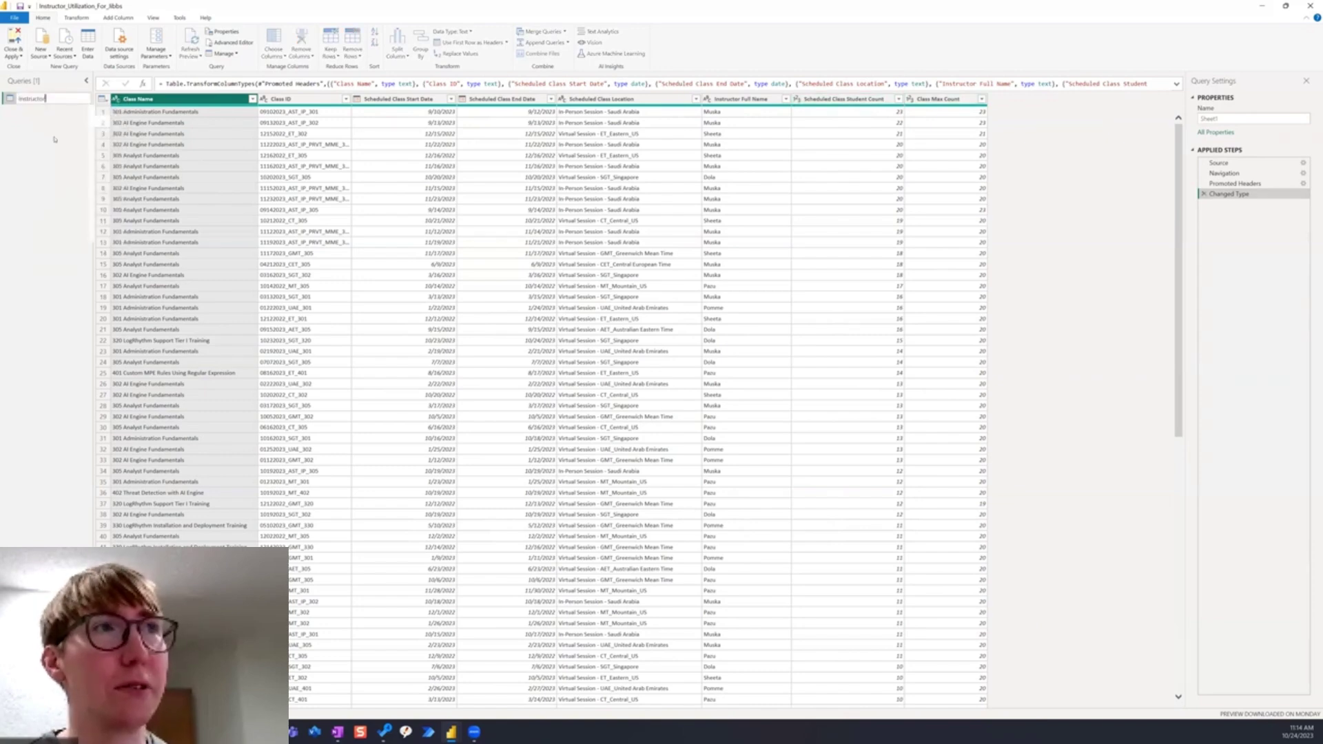
key("Return")
- Rename the Scheduled Class Start Date and Scheduled Class End Date columns as Class Start Date and Class End Date
right_click(165, 99)
right_click(432, 98)
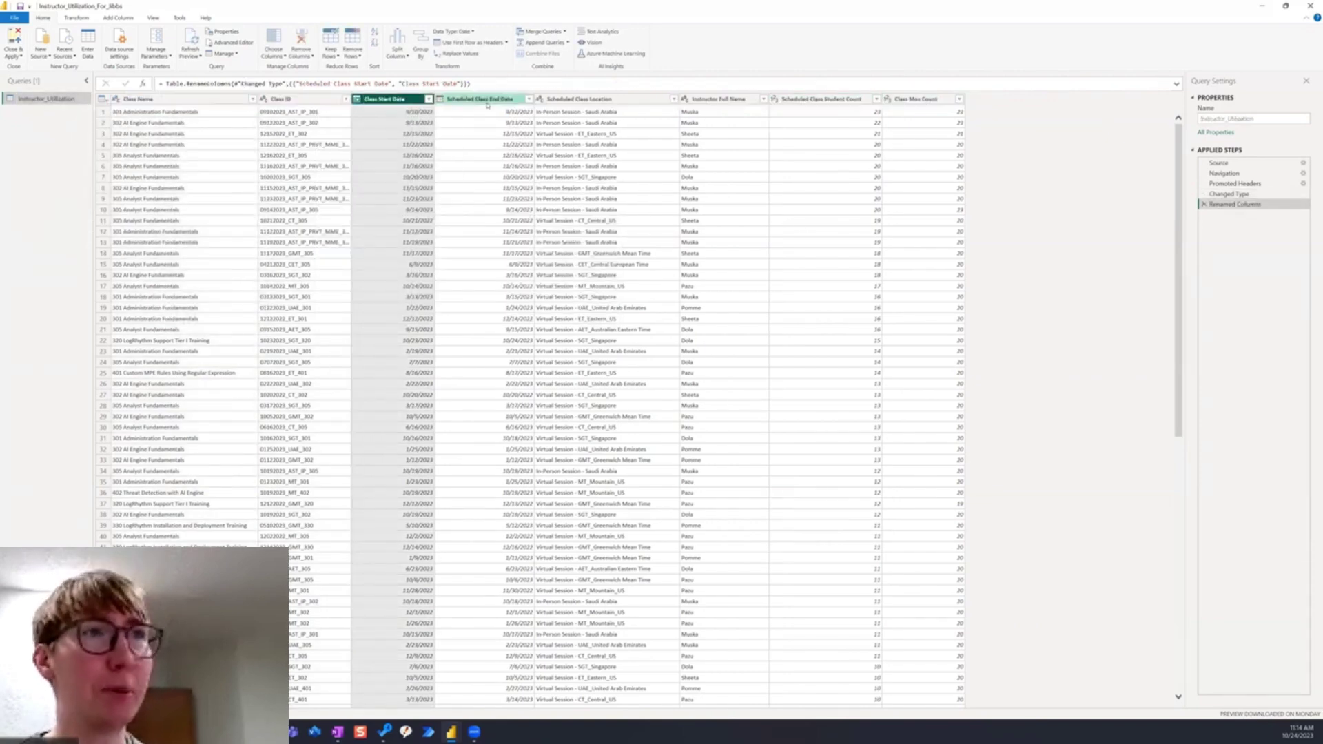
right_click(487, 102)
left_click(513, 285)
type("Class End Date")
key("Return")
- Rename the Scheduled Class Location column as Class Location and the Instructor Full Name column as Instructor
right_click(564, 99)
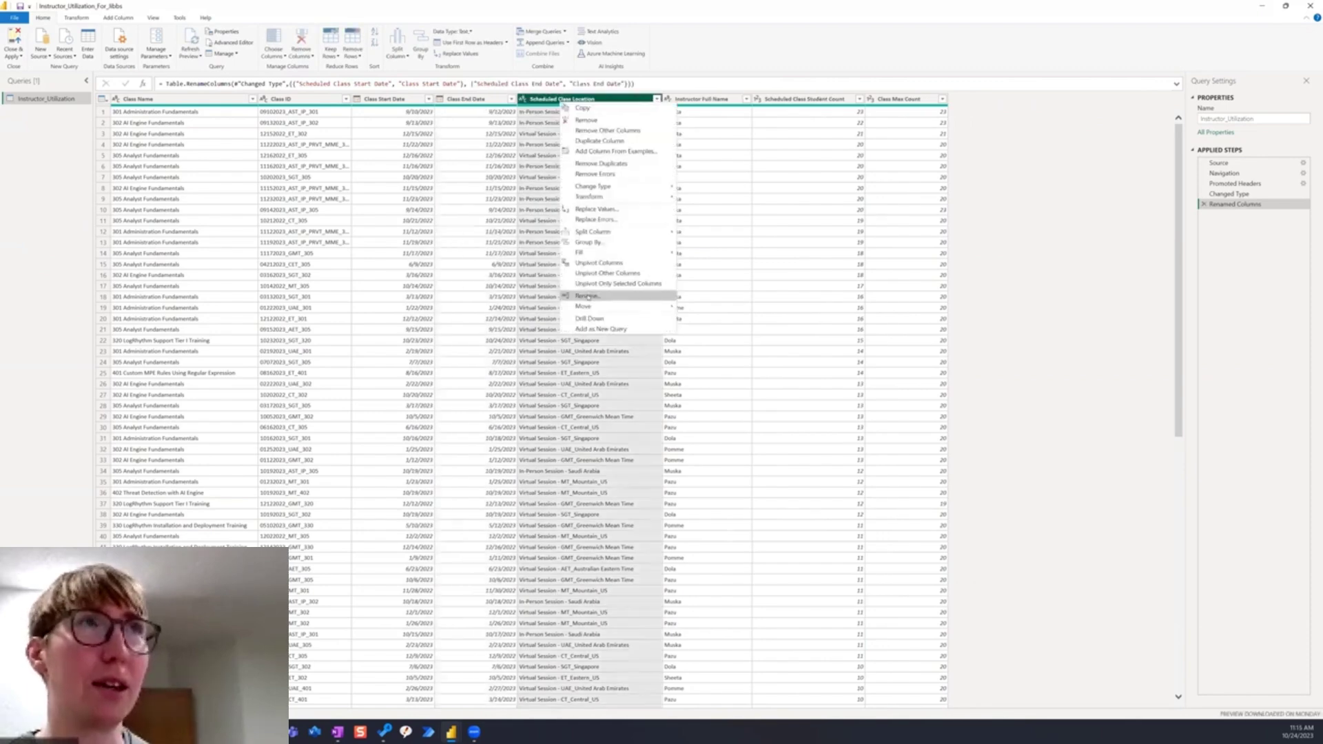
left_click(586, 295)
type("Class Location")
key("Return")
type("or")
- Rename the Scheduled Class Student Count column as Total Registrants
right_click(806, 99)
left_click(827, 289)
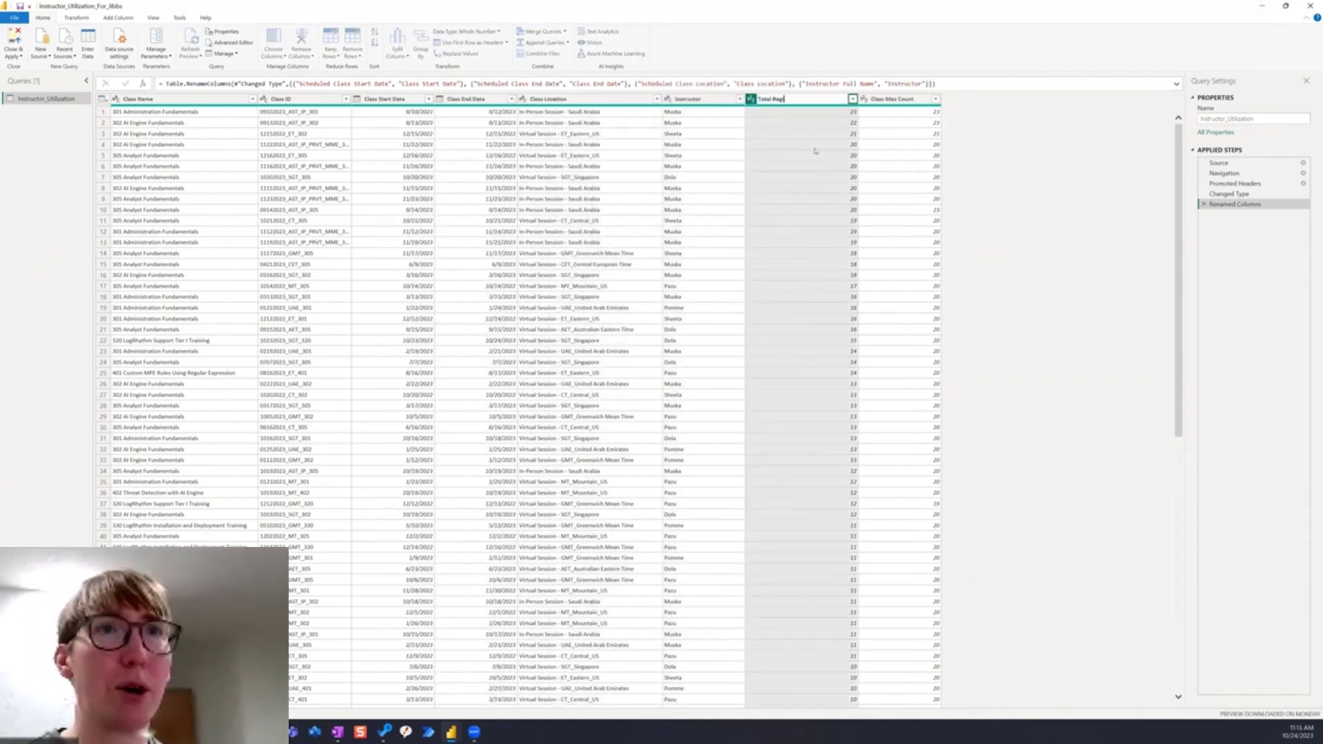
type("Total Registrants")
key("Return")
- Replace 301 Administration Fundamentals with 301 in the Class Name column
left_click(176, 101)
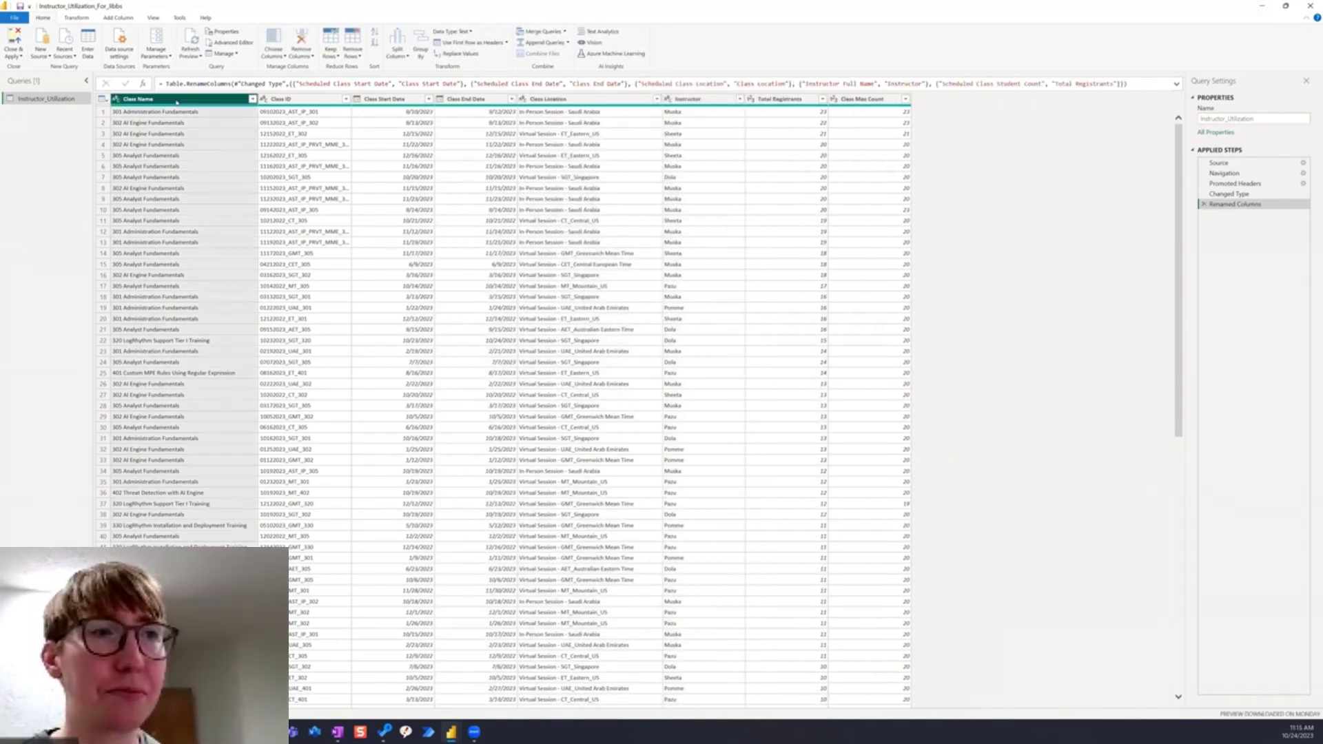
right_click(177, 101)
left_click(207, 215)
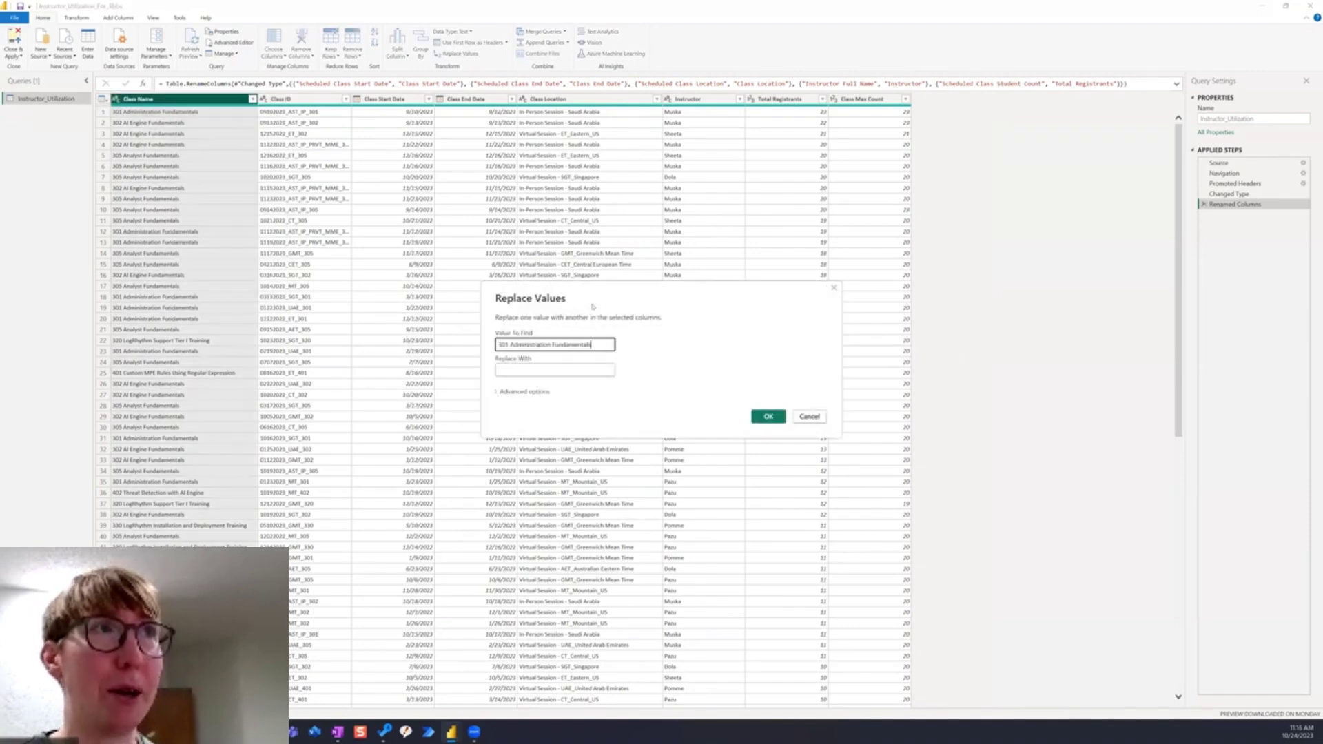
left_click(564, 370)
type("301")
left_click(768, 416)
- Replace 302 AI Engine Fundamentals with 302 in the Class Name column
right_click(131, 123)
left_click(154, 127)
right_click(159, 101)
left_click(190, 214)
type("302 AI Engine Fundamentals")
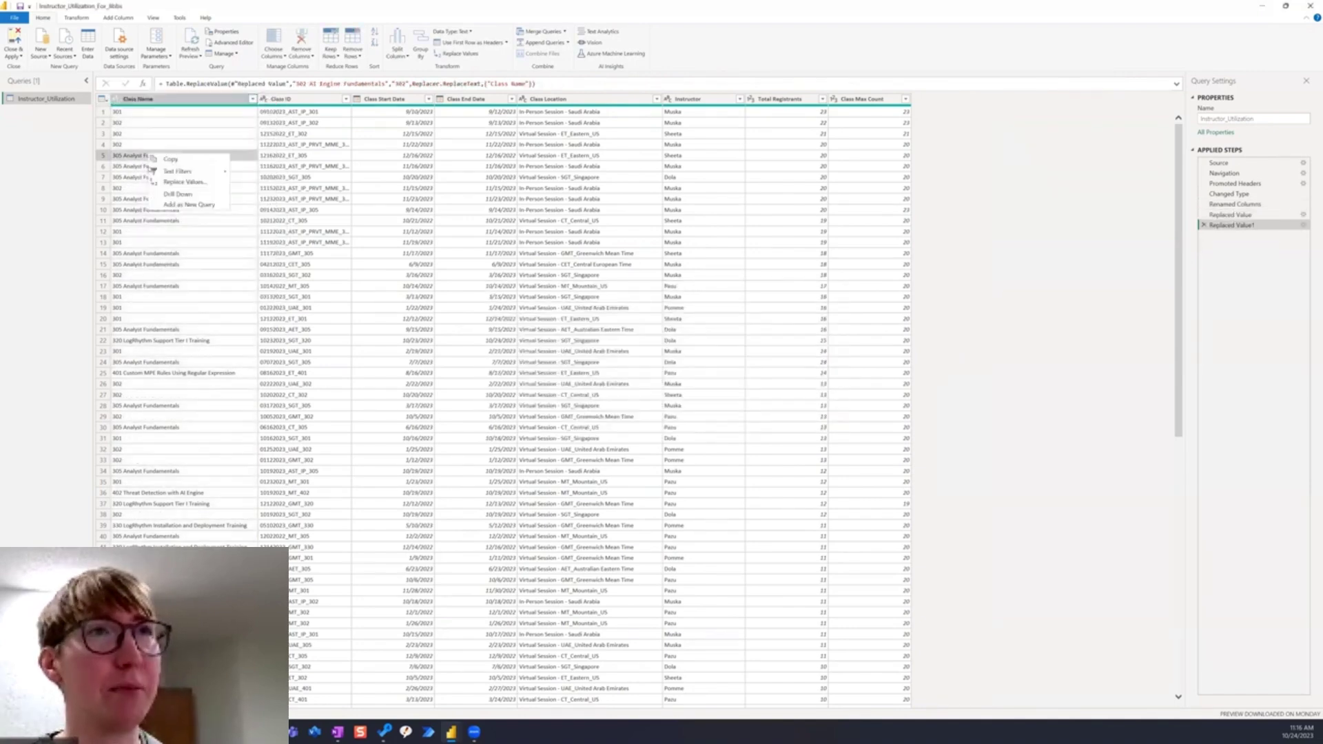
- Replace 305 Analyst Fundamentals with 305 in the Class Name column
left_click(166, 159)
right_click(176, 100)
left_click(231, 206)
type("305 Analyst Fundamentals")
left_click(565, 370)
type("305")
left_click(768, 416)
- Replace 320 LogRhythm Support Tier I Training with 320 in the Class Name column
right_click(206, 100)
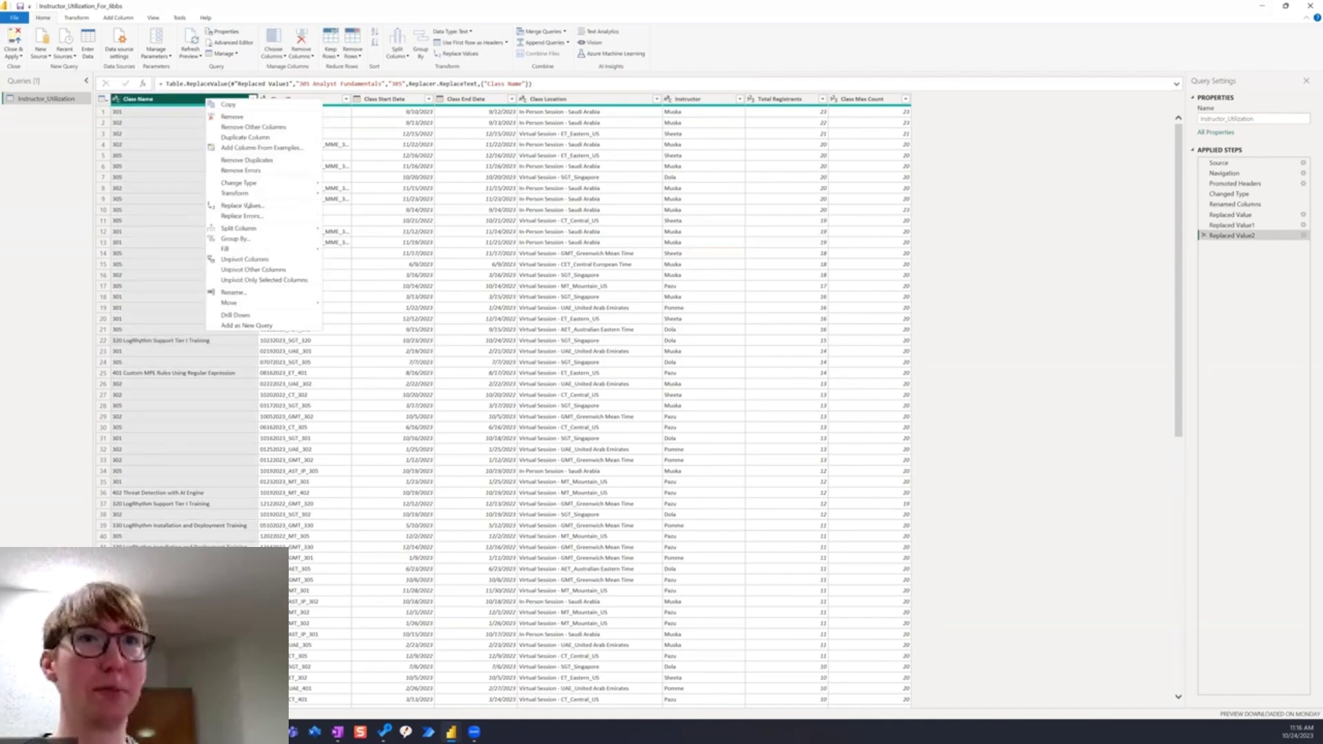
left_click(248, 205)
type("320")
left_click(768, 416)
- Replace 401 Custom MPE Rules Using Regular Expression with 401 in the Class Name column
right_click(173, 100)
left_click(214, 205)
type("401 Custom MPE Rules Using Regular Expression")
type("401")
left_click(768, 416)
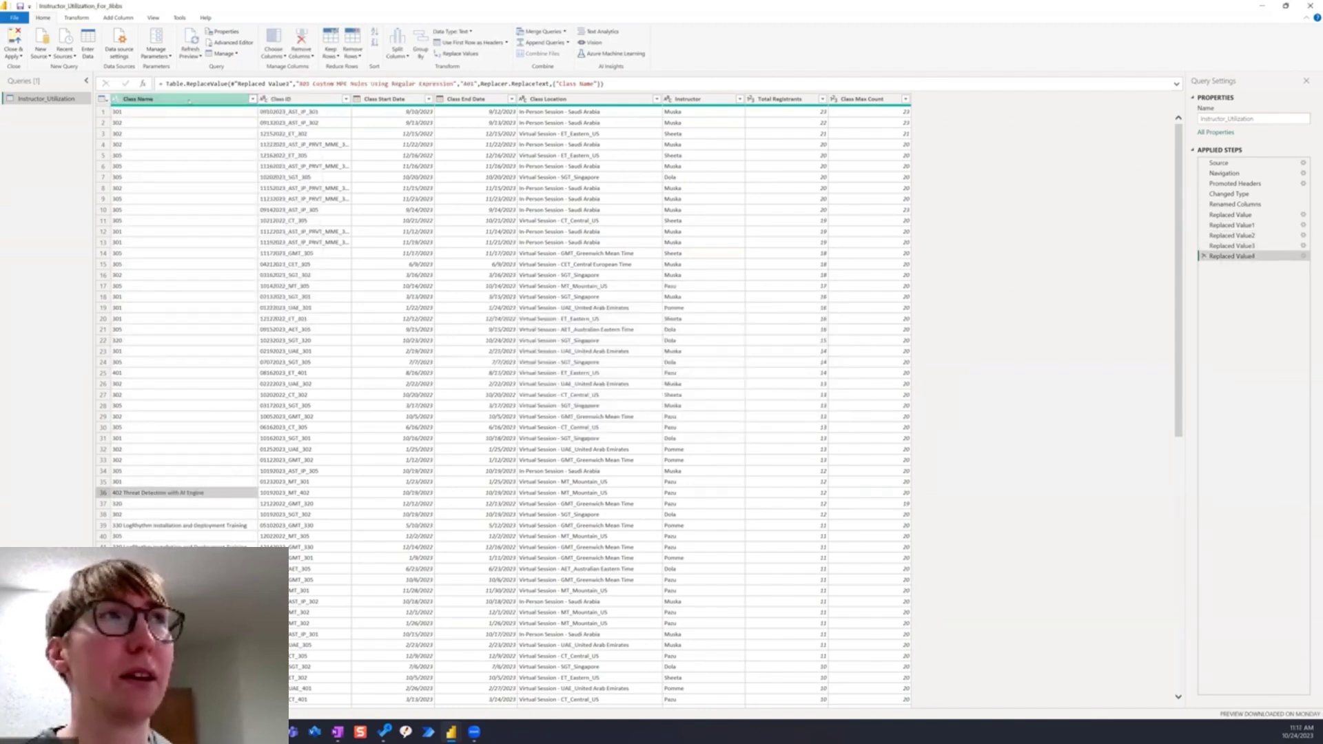
- Replace 402 Threat Detection with AI Engine with 402 in the Class Name column
right_click(190, 100)
left_click(238, 208)
type("402 Threat Detection with AI Engine")
type("402")
left_click(769, 416)
- Replace 330 LogRhythm Installation and Deployment Training with 330 in the Class Name column
right_click(155, 525)
left_click(174, 529)
right_click(175, 102)
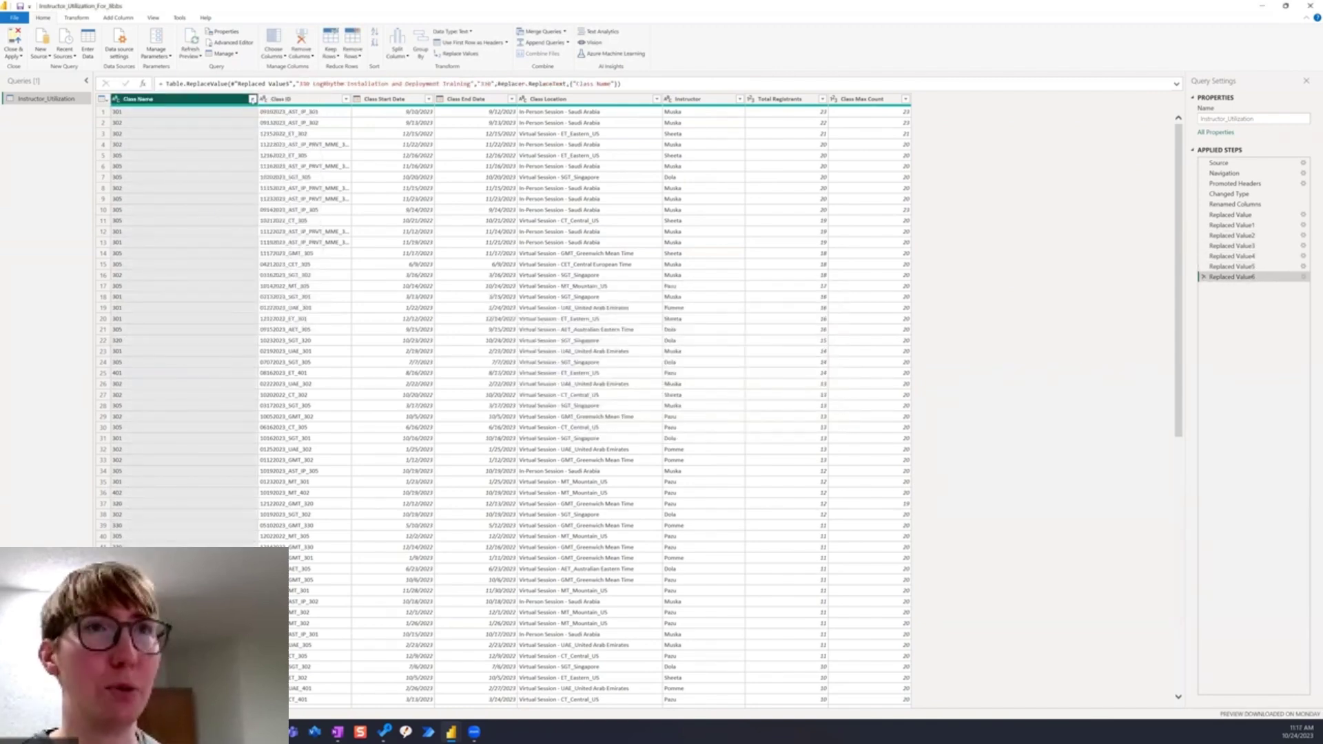
- Find the remaining long class name with a temporary filter and replace 304 Cloud Administration Fundamentals with 304 in the Class Name column
left_click(253, 100)
left_click(110, 208)
left_click(111, 236)
left_click(199, 307)
left_click(1203, 287)
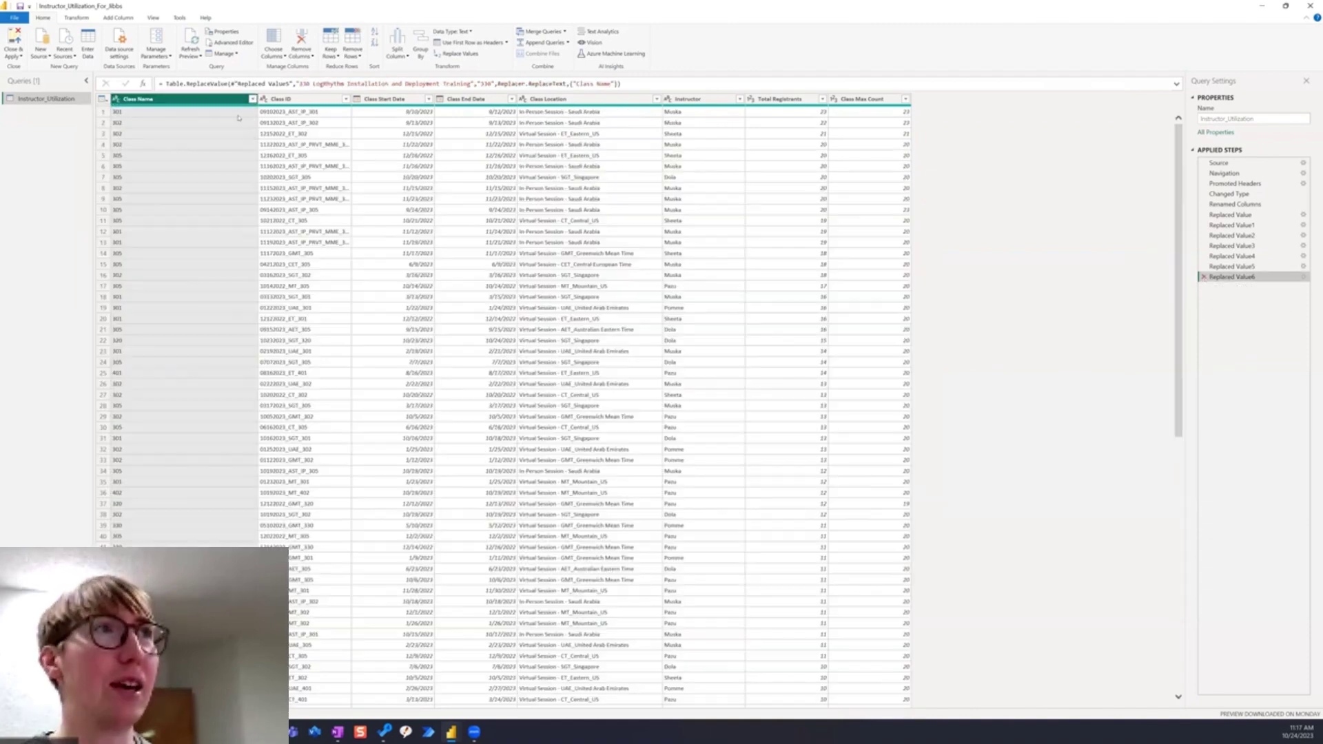
right_click(186, 100)
left_click(221, 205)
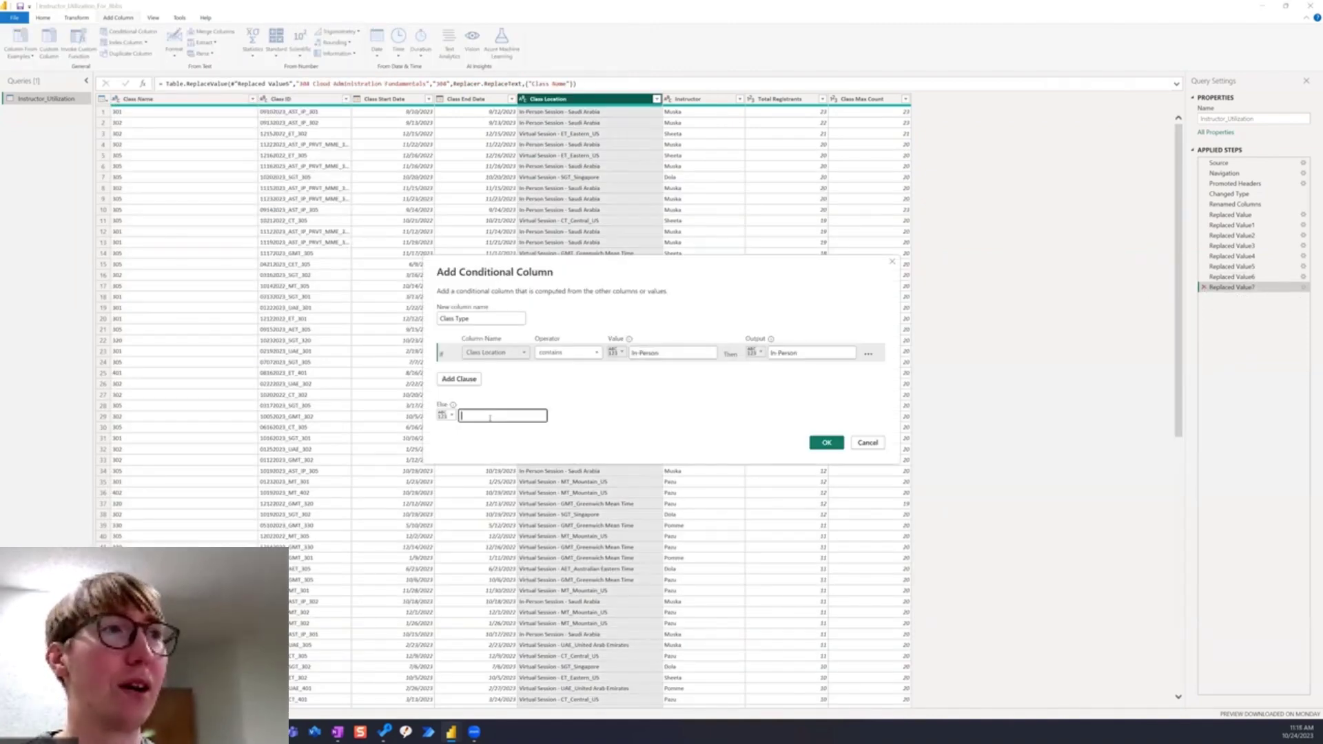
- Add a conditional column Class Type that gives In-Person when Class Location contains In-Person, and Virtual otherwise
type("Virtual")
key("Return")
- Add a conditional column Public or Private that gives Private when Class ID contains _PRVT_, and Public otherwise
left_click(124, 31)
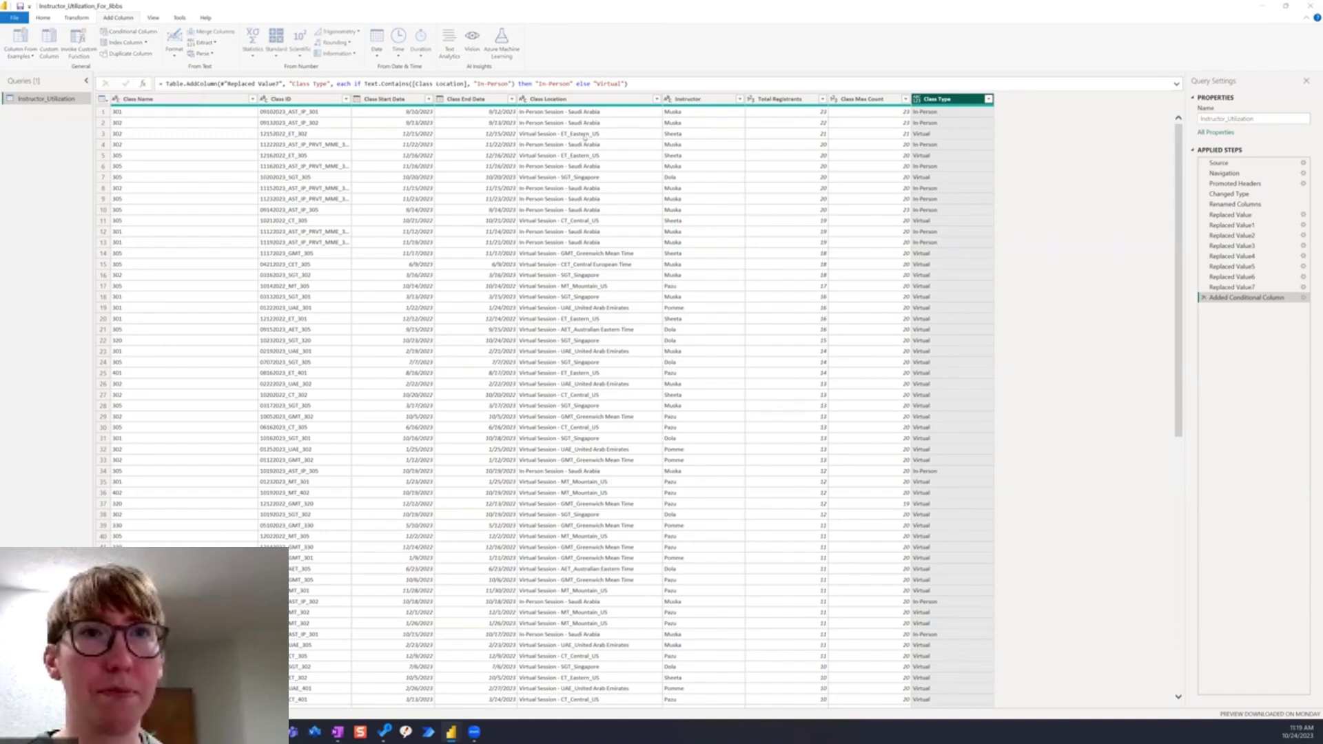
type("Public or Private")
left_click(511, 353)
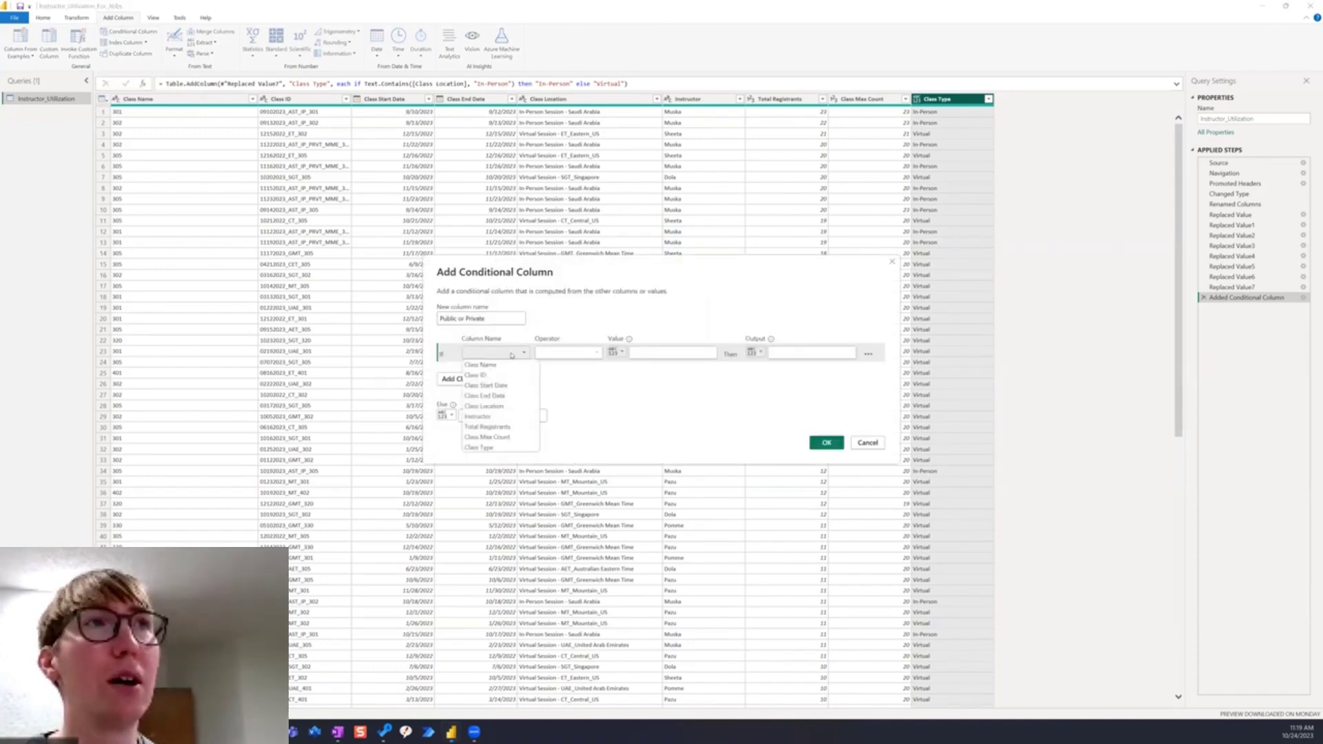
left_click(482, 375)
left_click(568, 353)
left_click(558, 426)
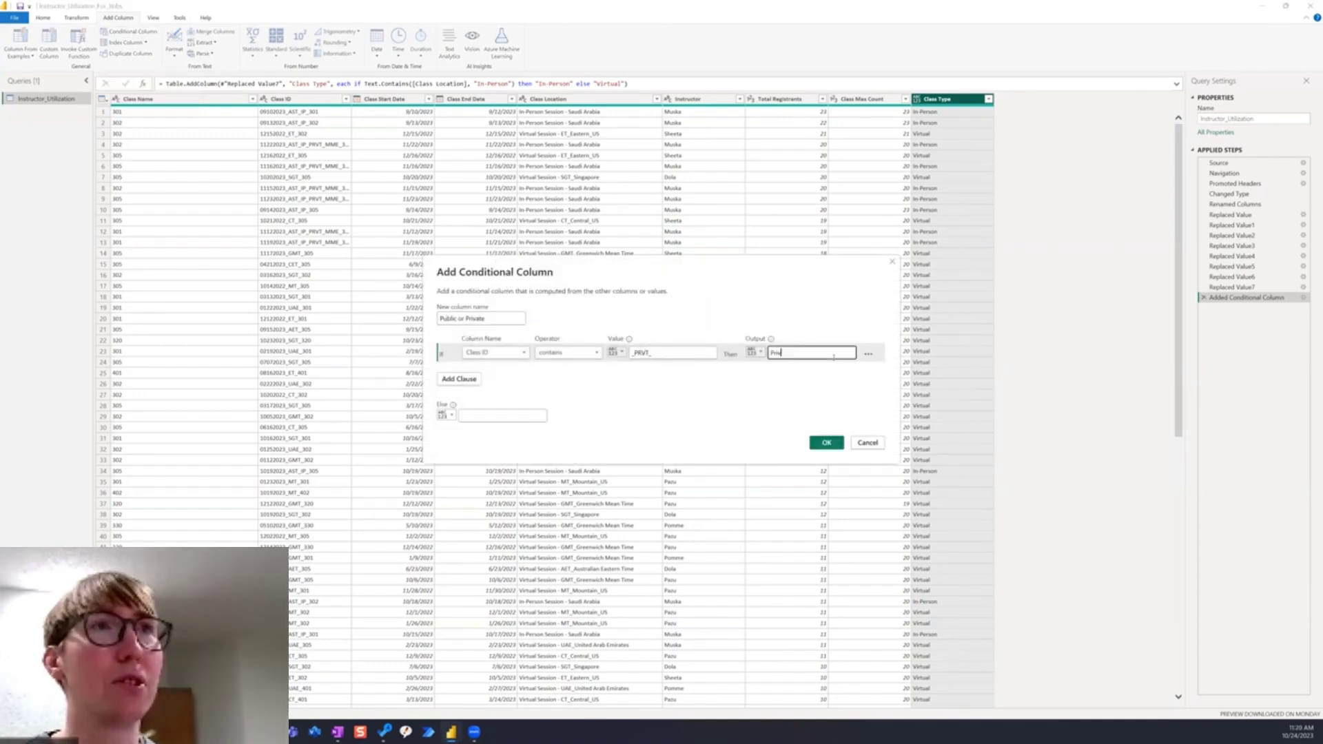
key("Return")
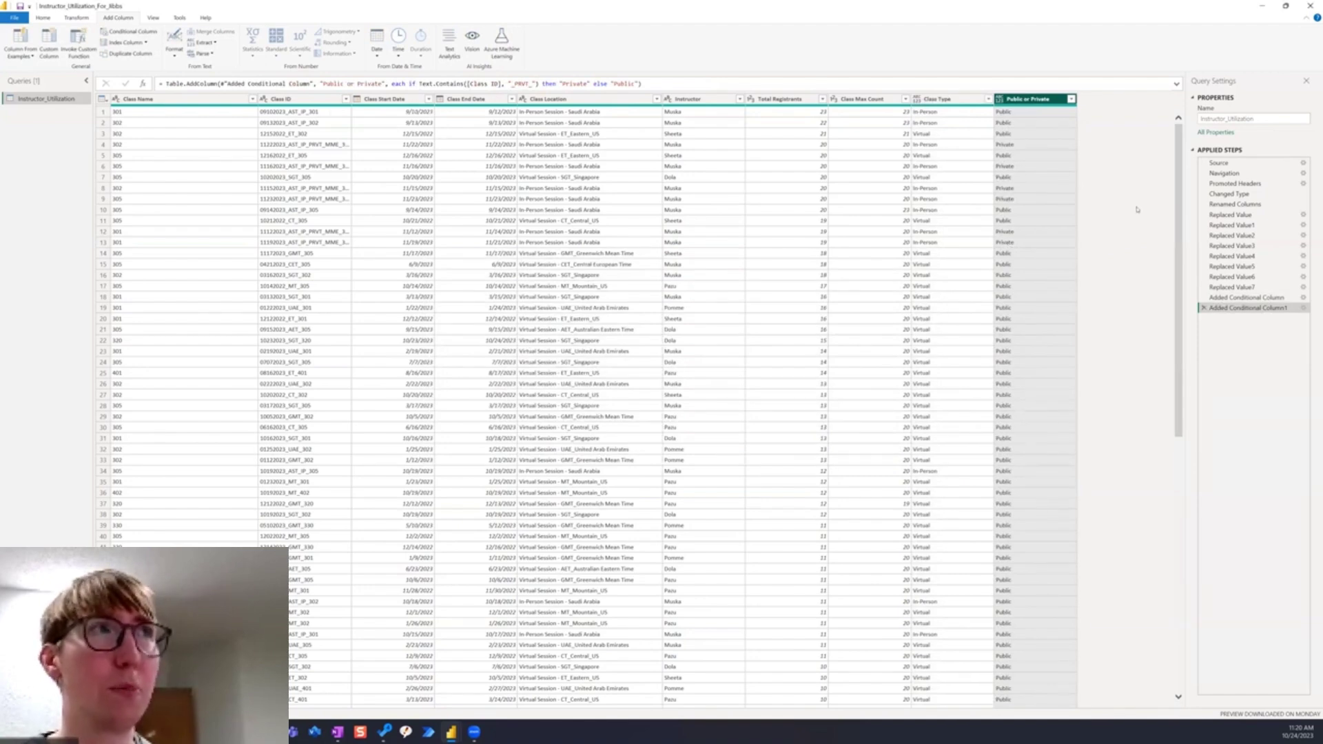
- Apply the query changes and return to the report canvas with the filter area collapsed
left_click(43, 18)
left_click(19, 41)
left_click(1127, 93)
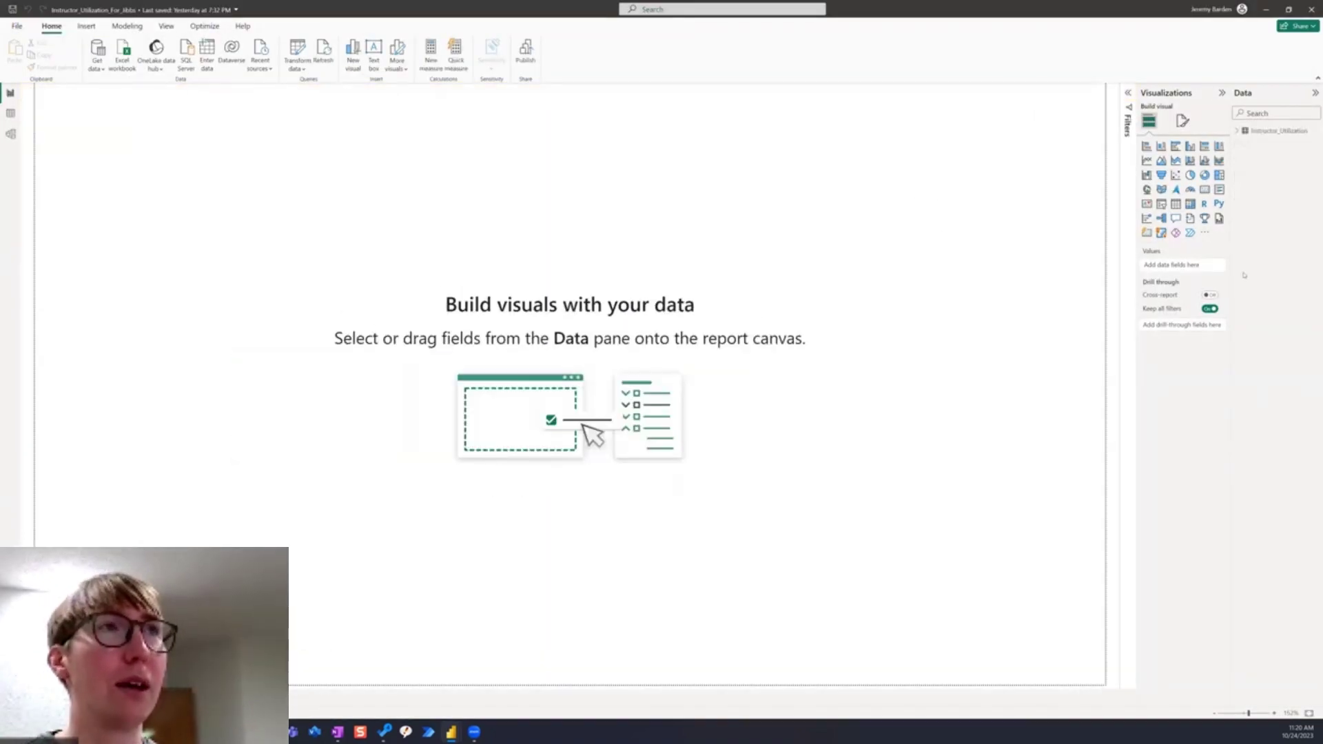
- Insert a table visual, enlarged over most of the report page, and add the Class End Date field
left_click(1175, 204)
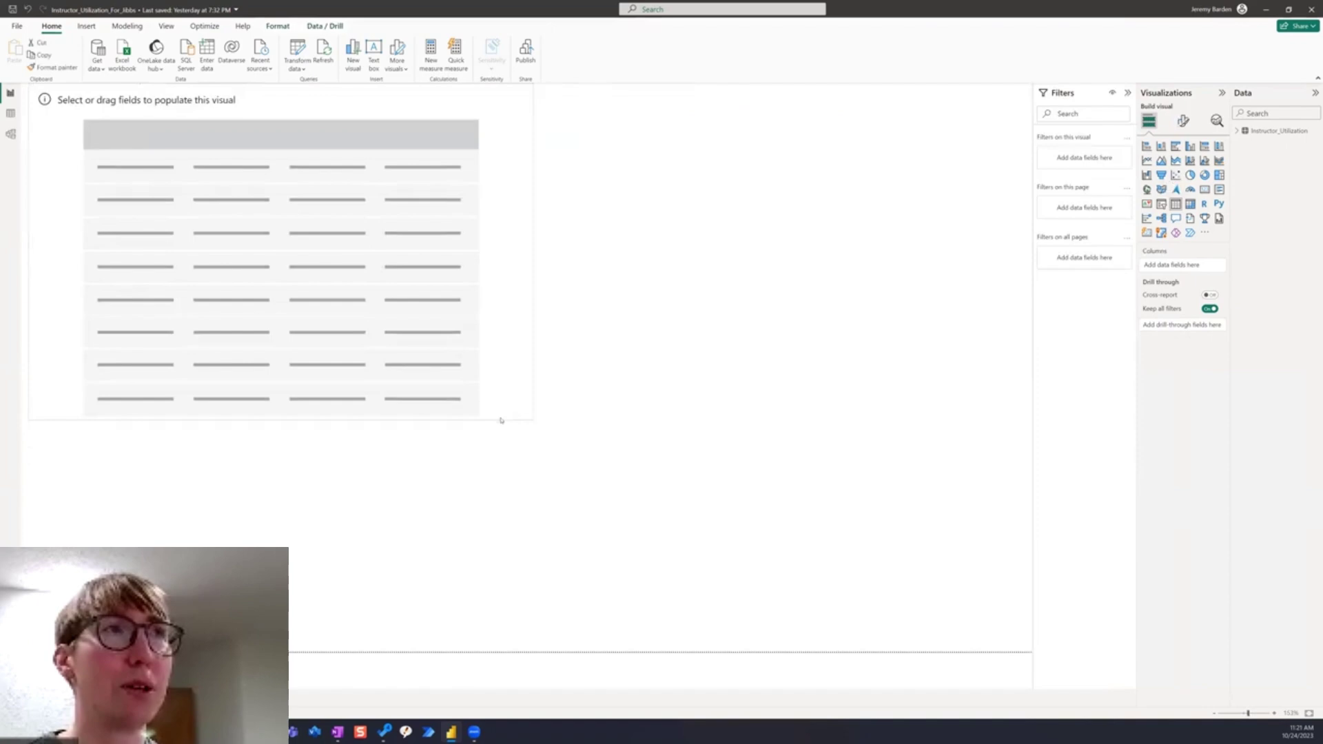
left_click(1237, 131)
left_click(1252, 144)
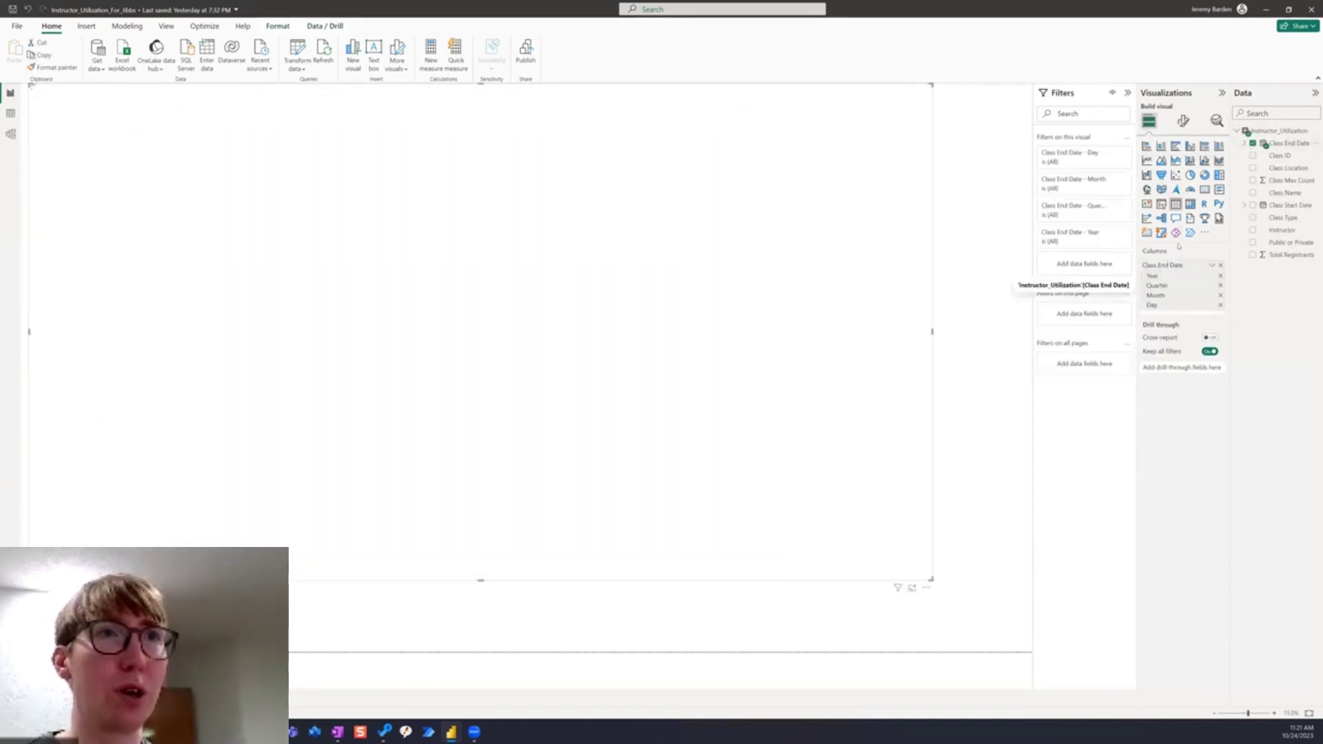
- Add all the other Instructor_Utilization fields to the table, from Class ID to Total Registrants, and enlarge it to fill the page
left_click(1252, 156)
left_click(1252, 168)
left_click(1252, 181)
left_click(1253, 193)
left_click(1252, 206)
left_click(1252, 218)
left_click(1252, 230)
mouse_move(678, 573)
left_mouse_down()
mouse_move(901, 573)
mouse_move(678, 573)
left_mouse_up()
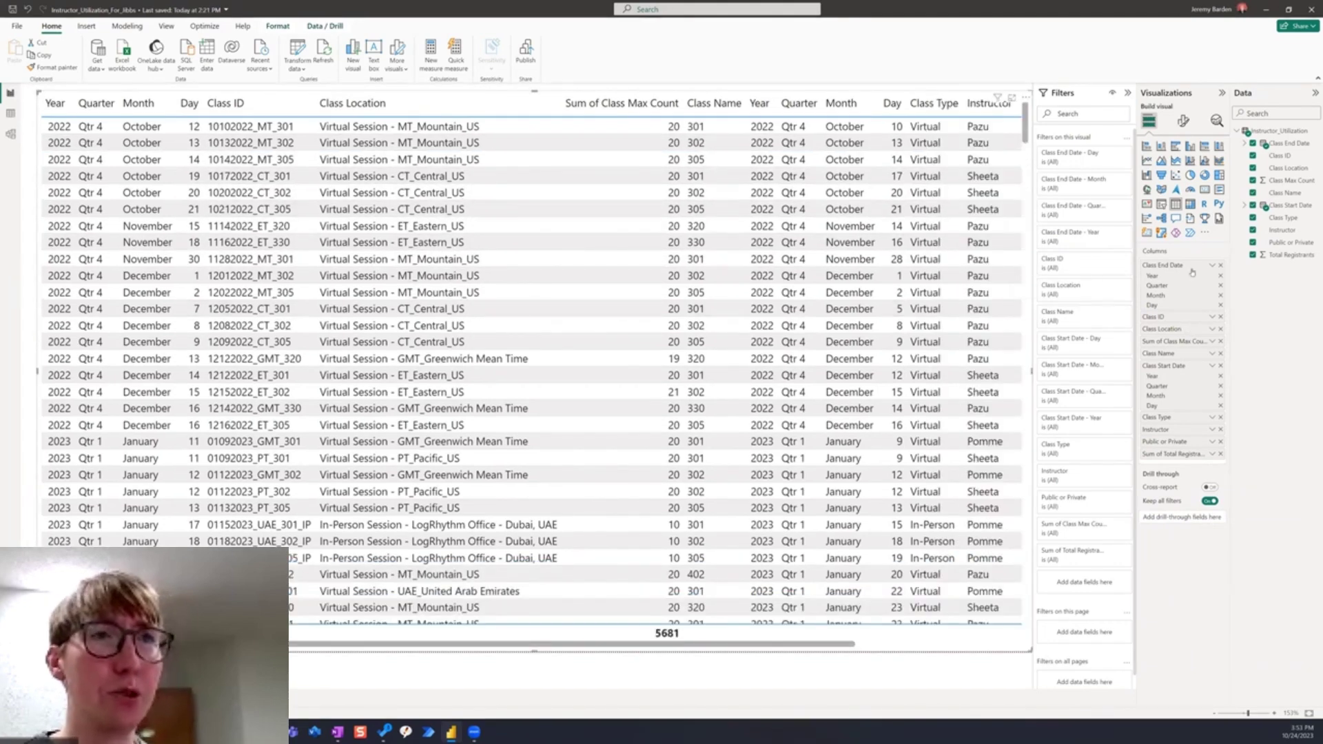
- Show Class End Date in the table as a single date instead of a date hierarchy
left_click(1213, 265)
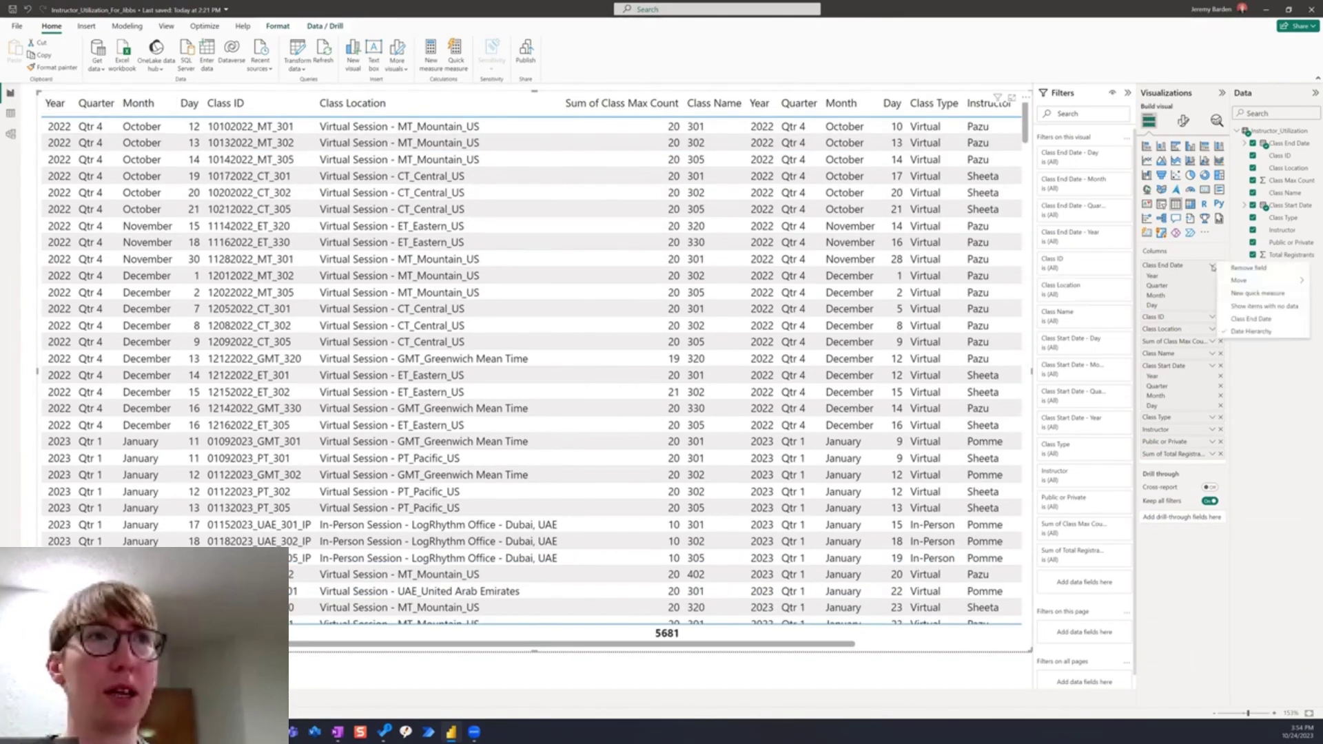
left_click(1250, 320)
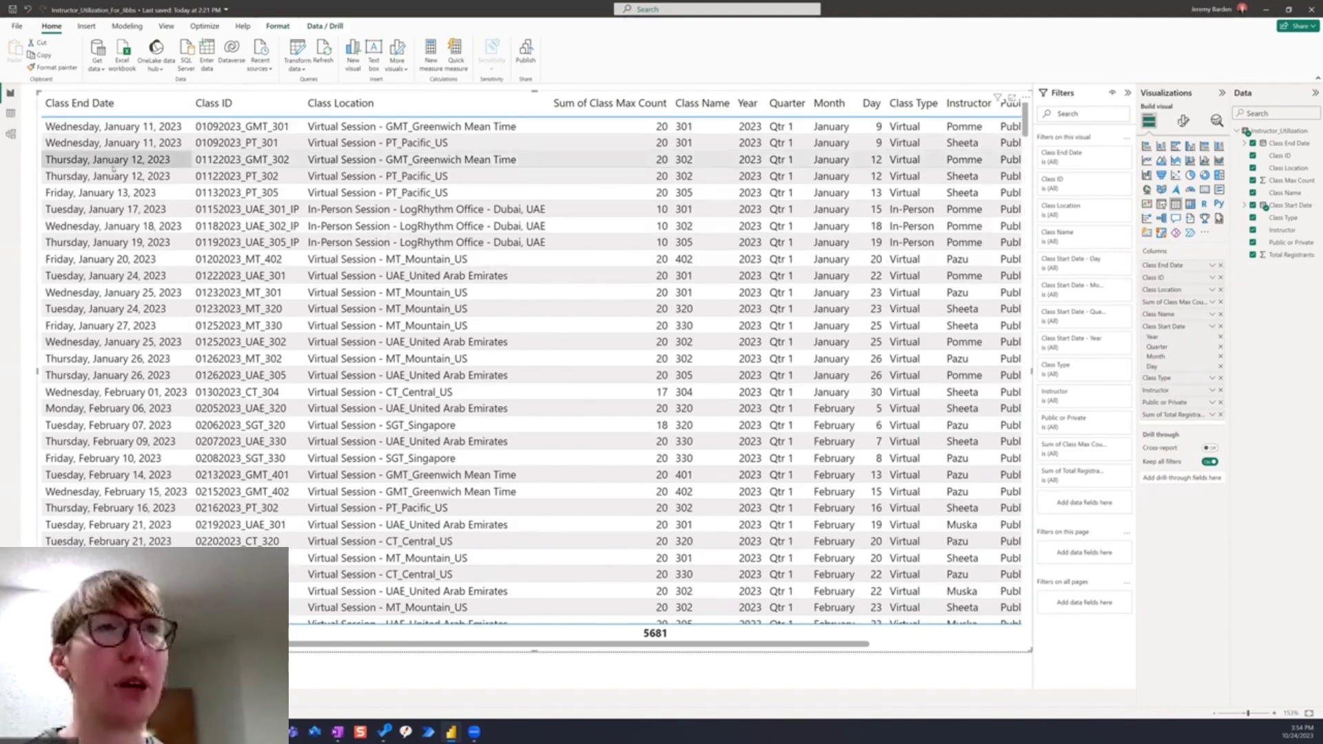
- Format the Class Start Date and Class End Date columns as month name, day and year without the weekday, and return to the report
left_click(11, 113)
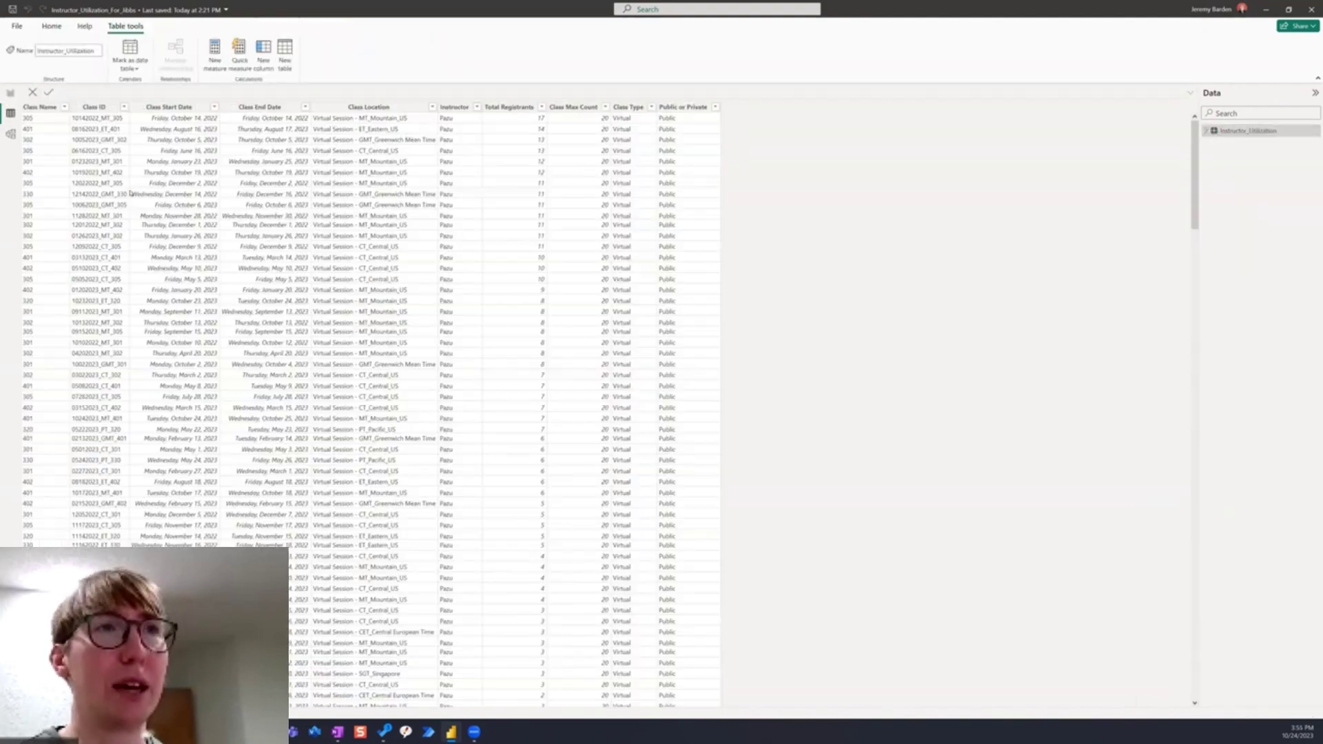
left_click(214, 106)
left_click(219, 49)
left_click(224, 127)
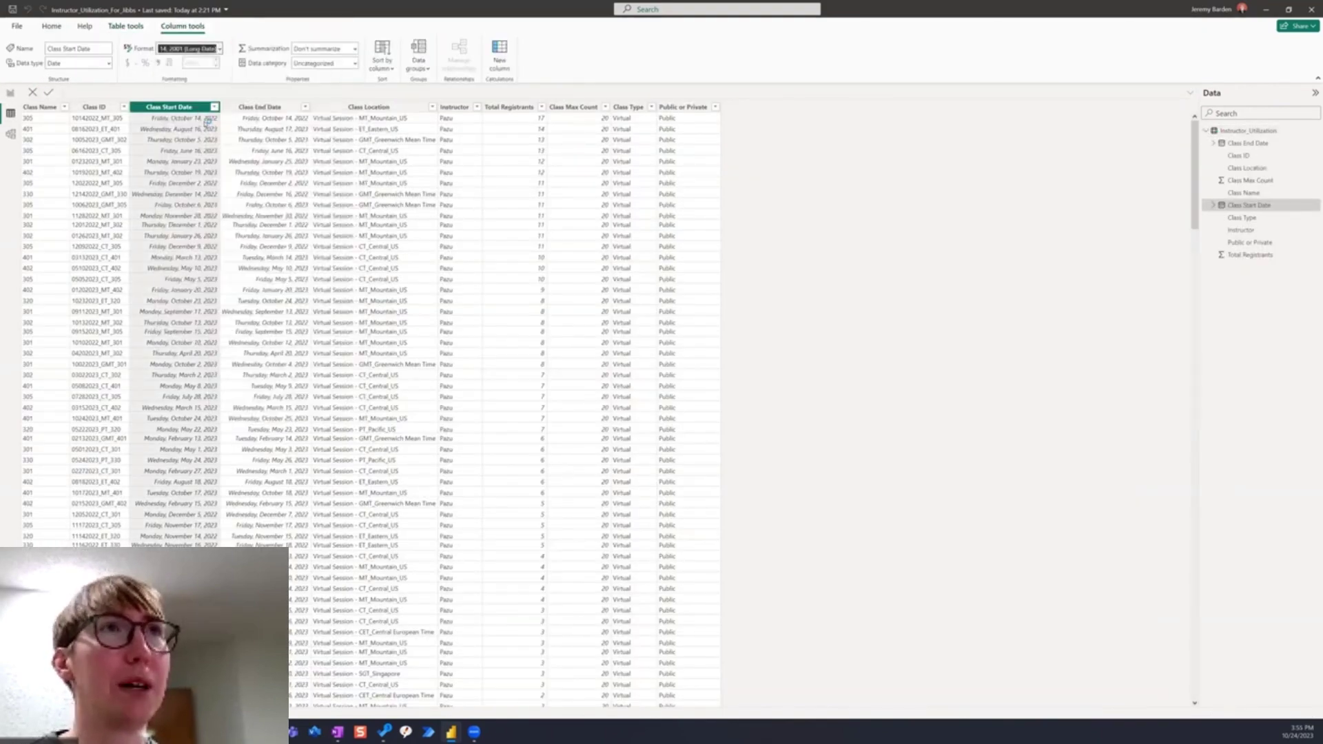
left_click(235, 108)
left_click(219, 49)
left_click(224, 127)
left_click(11, 93)
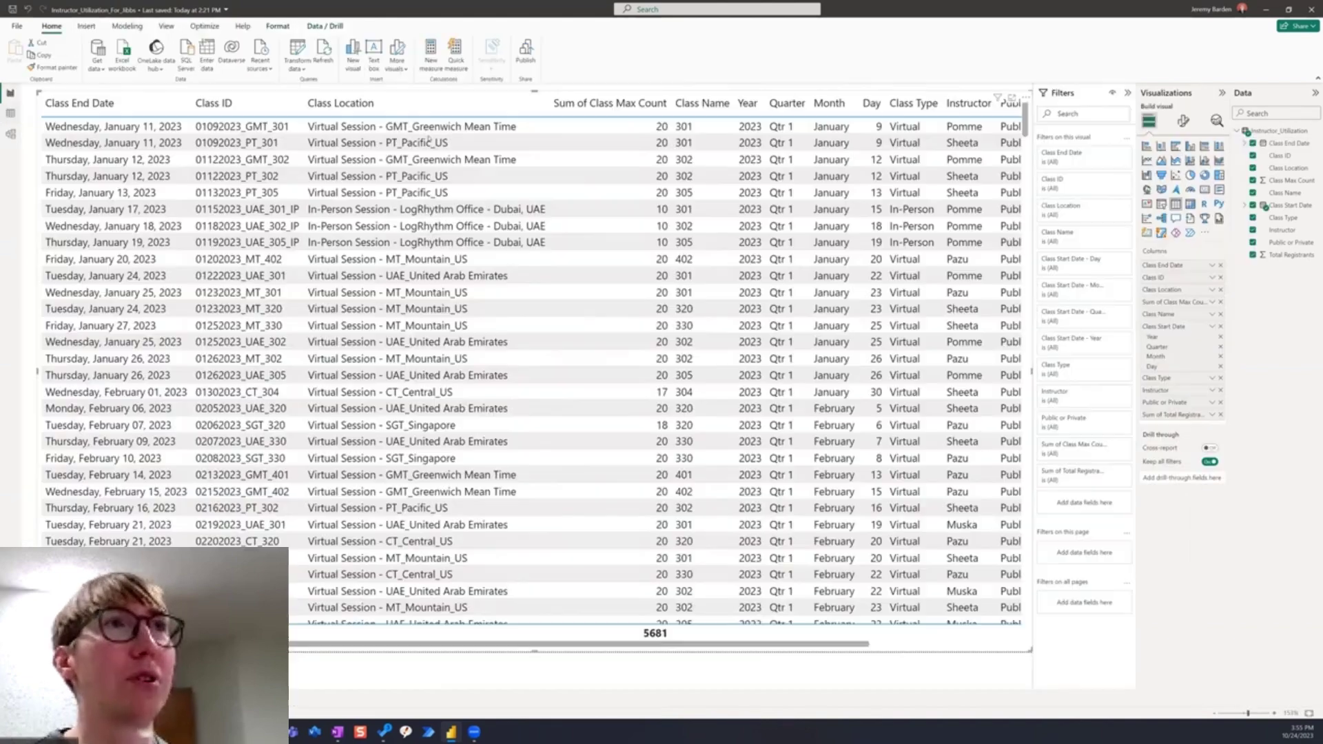
- Rename the Sum of Class Max Count column as Class Max Count for this table
left_click(1211, 301)
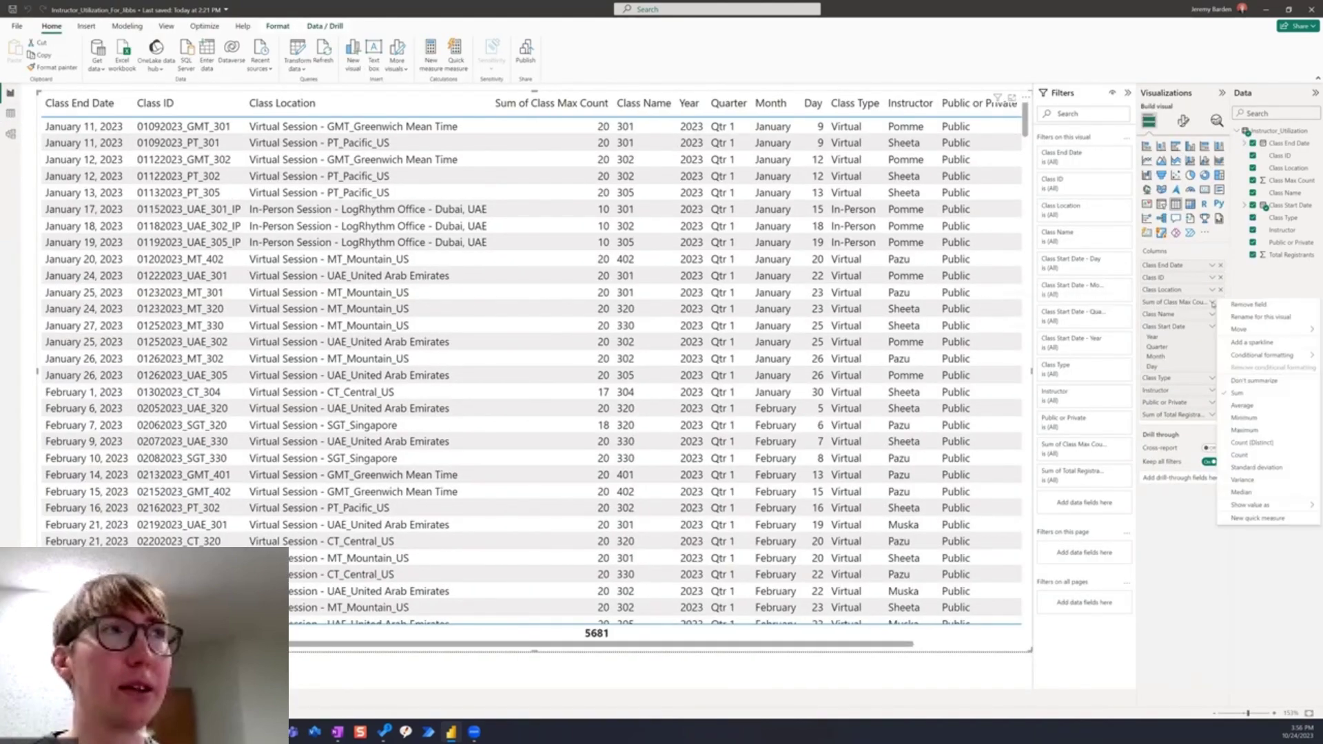
left_click(1271, 320)
left_click_drag(1159, 302, 1141, 302)
key("BackSpace")
key("Return")
- Rename the Class Name column as Class for this table
left_click(1212, 315)
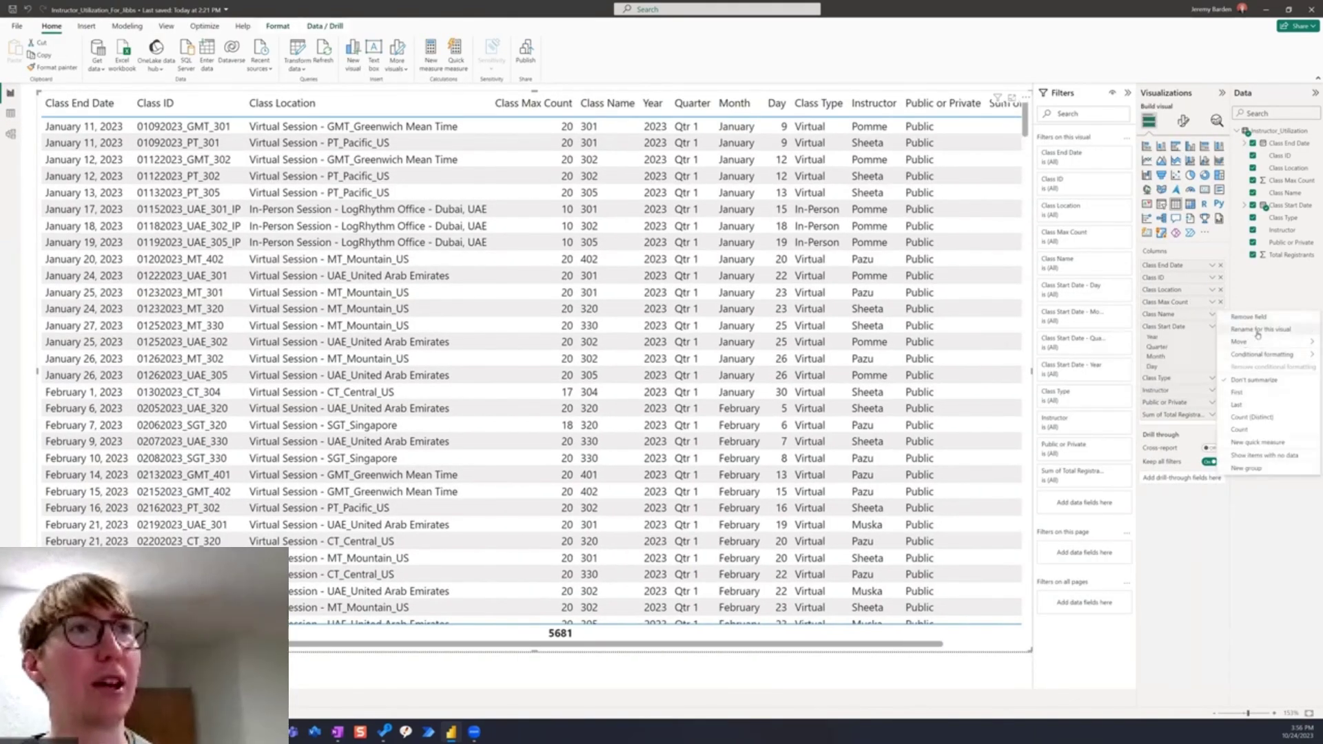
left_click(1270, 330)
type("Class")
key("Return")
- Show Class Start Date as a single date and rename the Sum of Total Registrants column as Total Registrants
left_click(1212, 327)
left_click(1264, 381)
left_click(1211, 376)
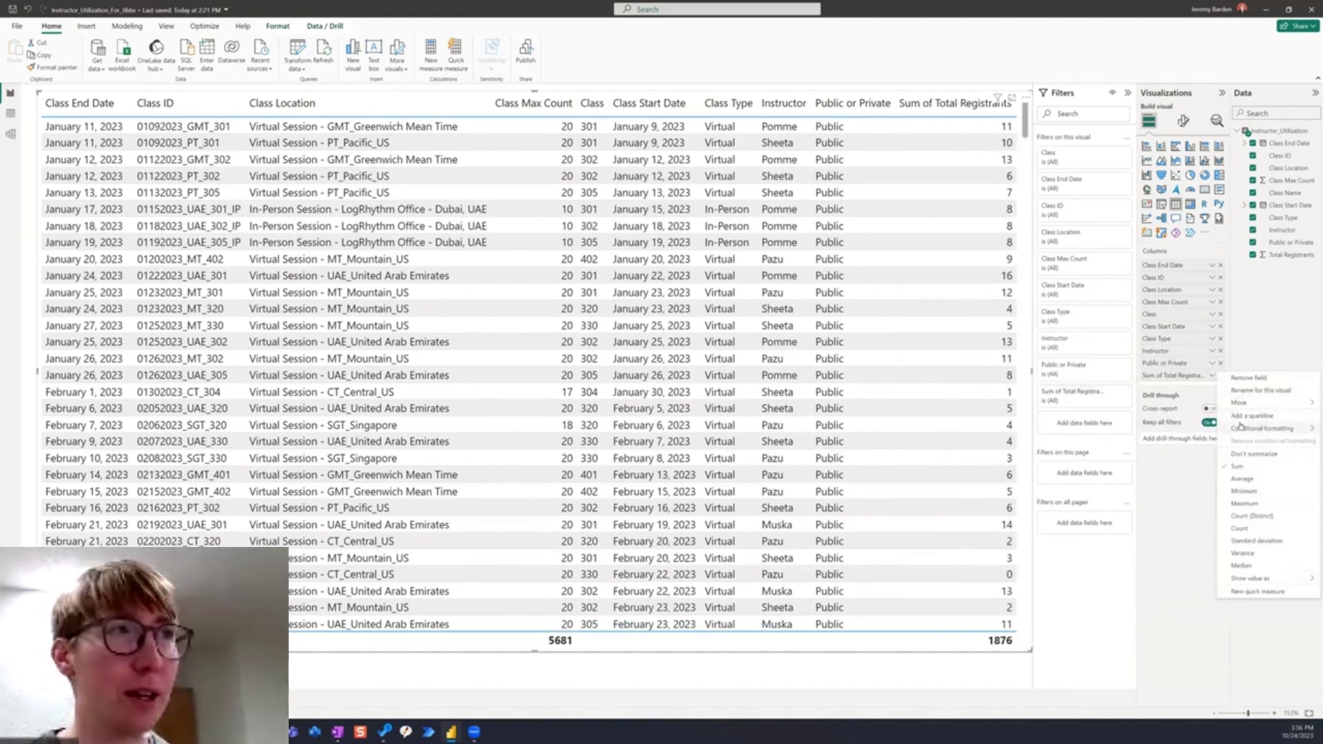
left_click(1247, 444)
- Reorder the table columns as Instructor, Class, Class ID, Class Location, Class Type, Public or Private, start date, end date, Total Registrants, Class Max Count
left_click_drag(1164, 312, 1163, 272)
mouse_move(1165, 363)
left_mouse_down()
mouse_move(1167, 321)
mouse_move(1170, 344)
left_mouse_up()
left_click_drag(1169, 364, 1175, 318)
left_click_drag(1173, 264, 1173, 265)
left_click_drag(1165, 375, 1164, 359)
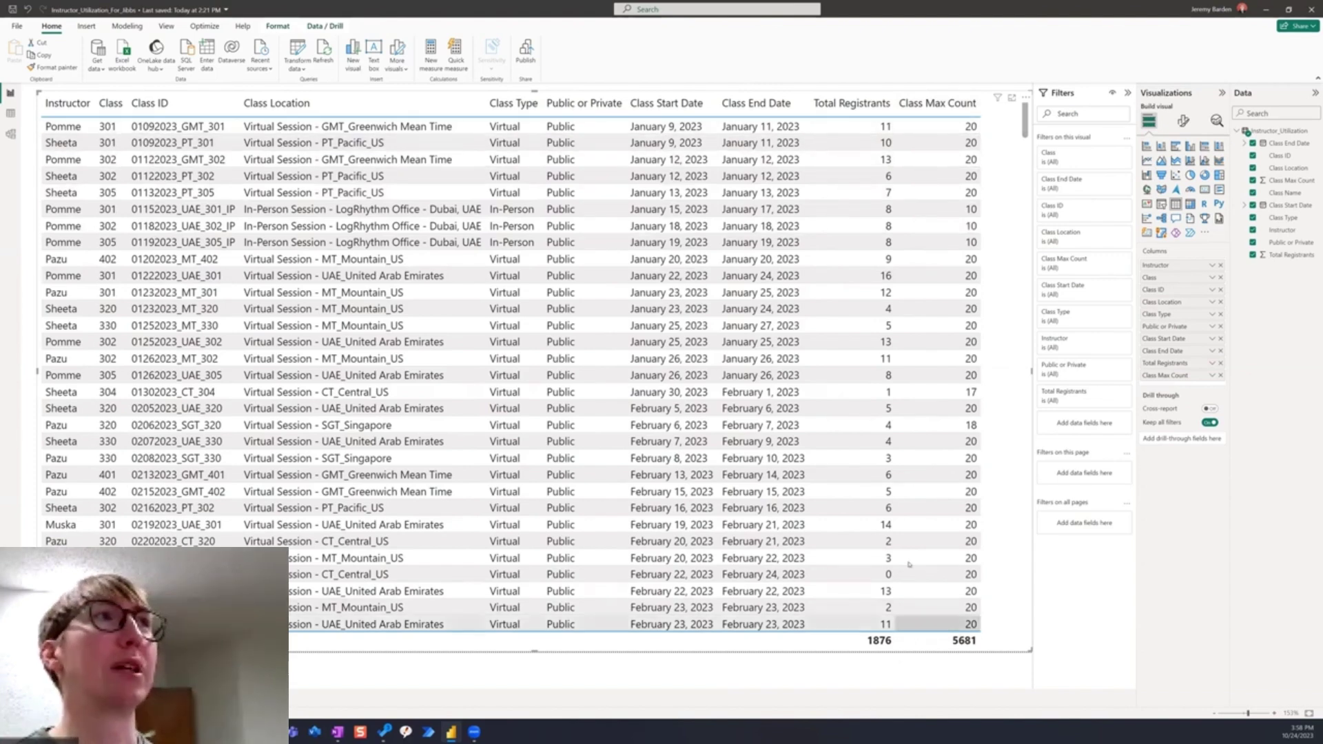
- Set the Class Max Count column of the table to not be summarized
left_click(1212, 376)
left_click(1248, 457)
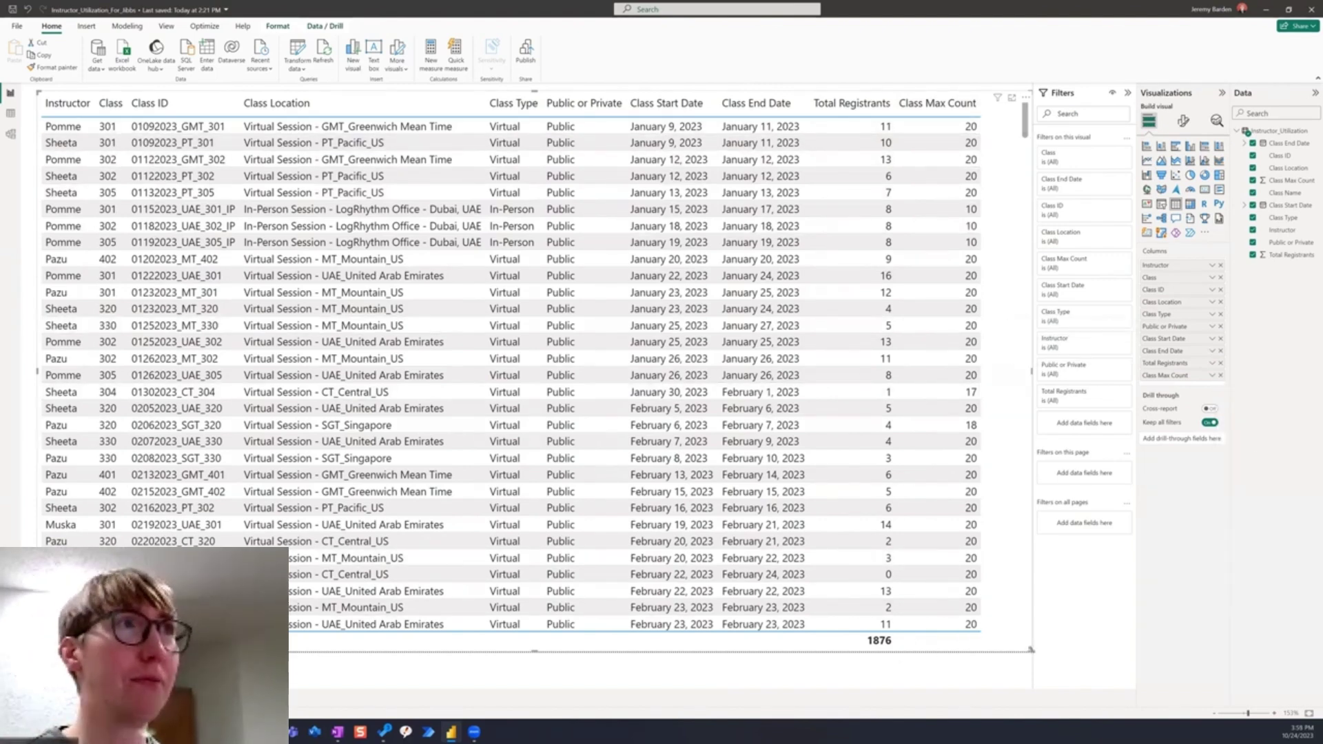
- Reduce the height of the table visual to free the lower part of the report page
left_click_drag(532, 648, 533, 486)
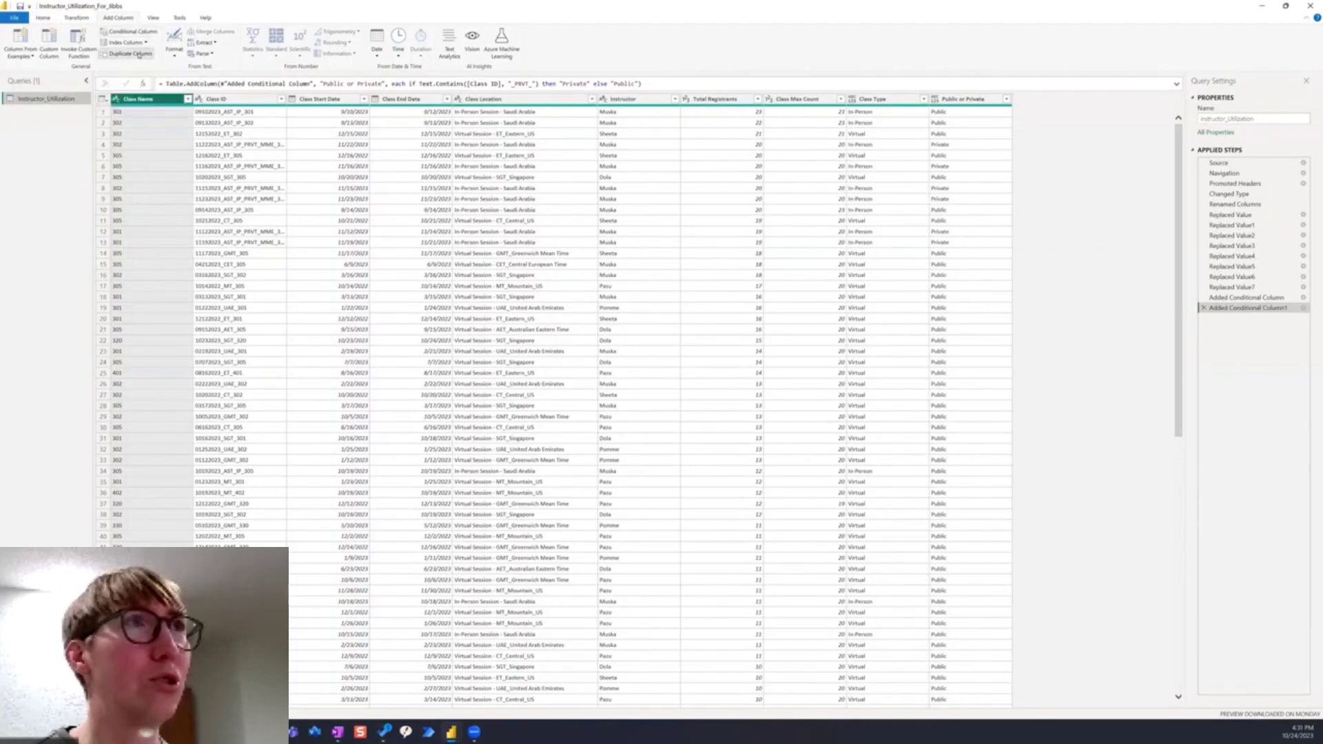
- Duplicate the Class Name column in the Power Query Editor and rename the copy as Class Length (Days)
right_click(1054, 99)
double_click(1054, 99)
type("Class I")
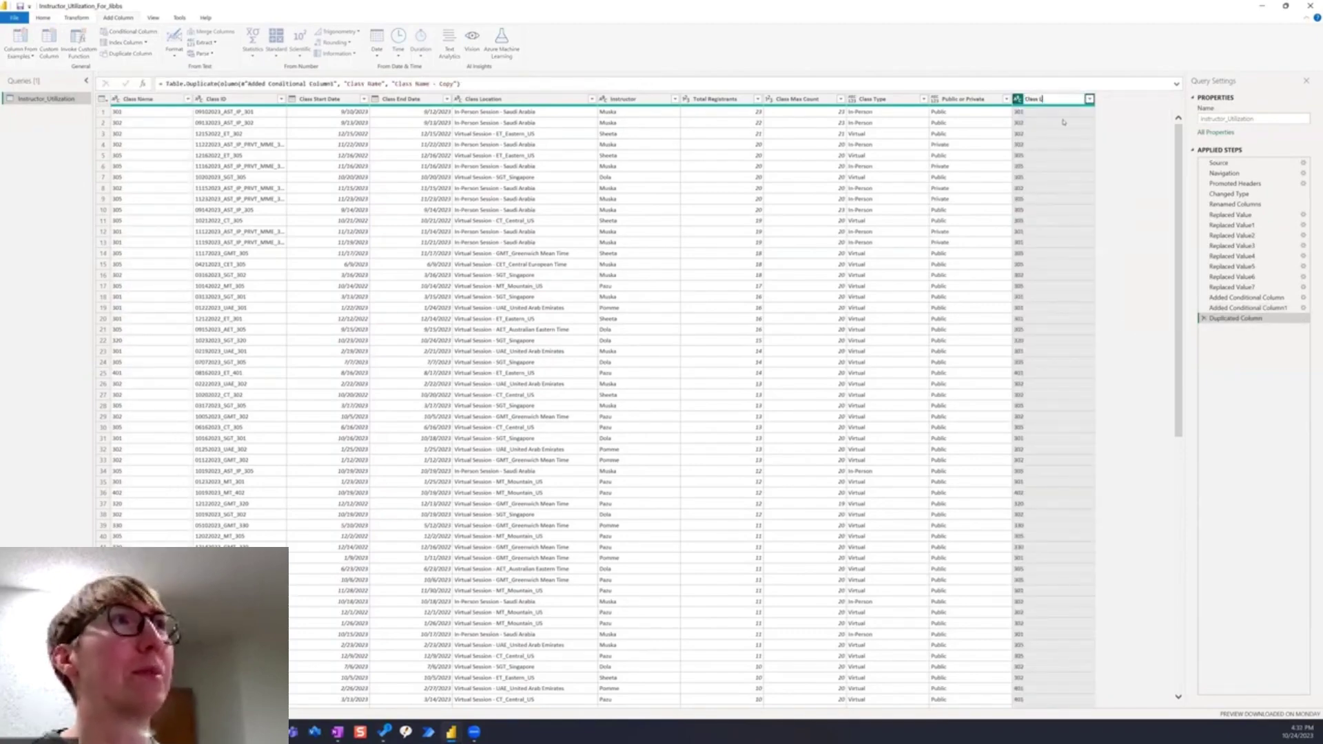
key("Return")
- Replace the value 301 with 3 in the Class Length (Days) column
right_click(1059, 100)
left_click(1095, 207)
type("301")
key("Tab")
type("3")
left_click(768, 416)
- Change the data type of the Class Length (Days) column to whole number
right_click(1035, 100)
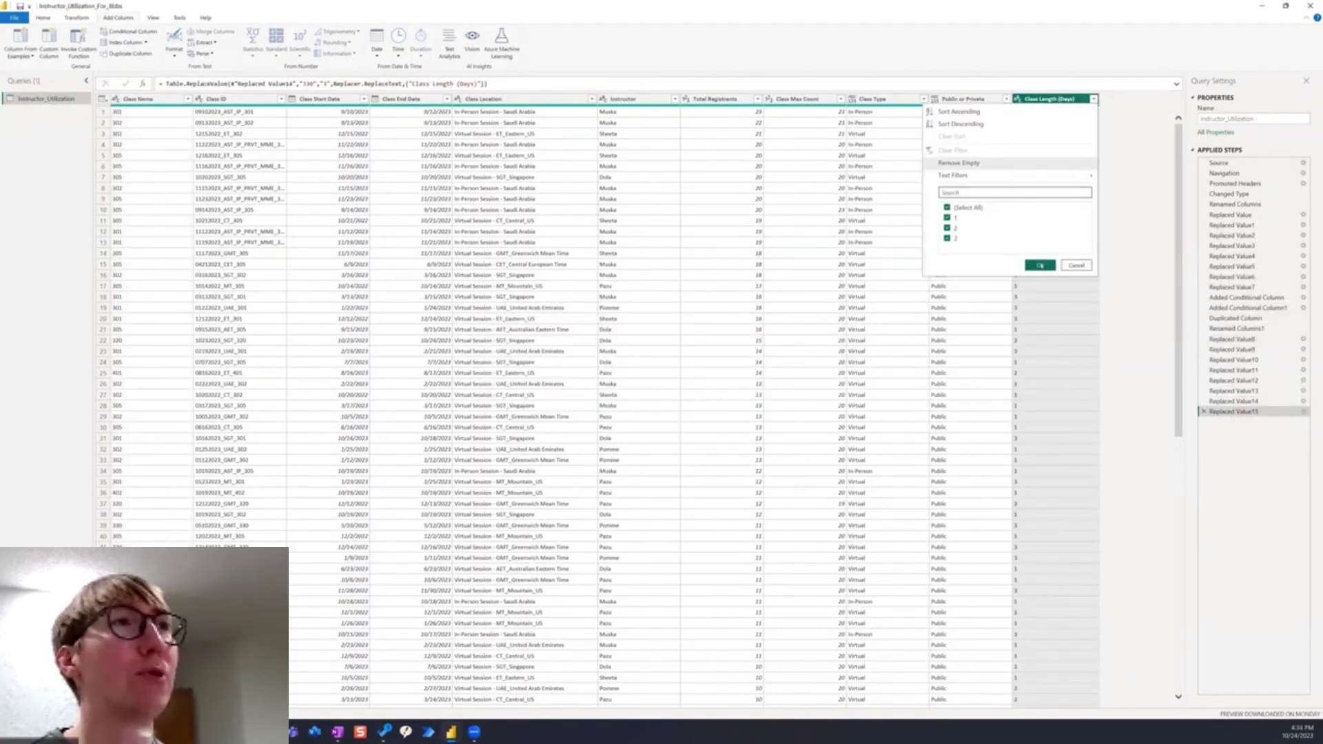
right_click(1033, 99)
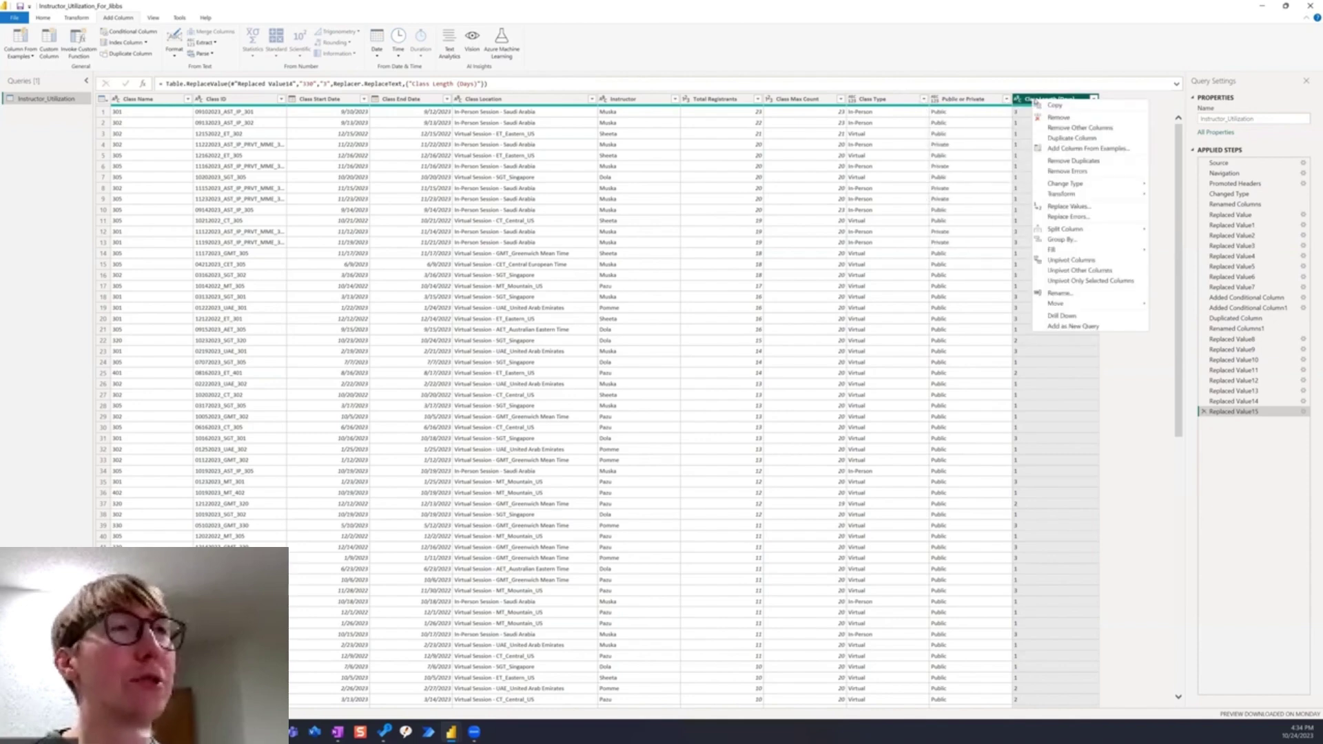
mouse_move(1066, 184)
left_click(1185, 205)
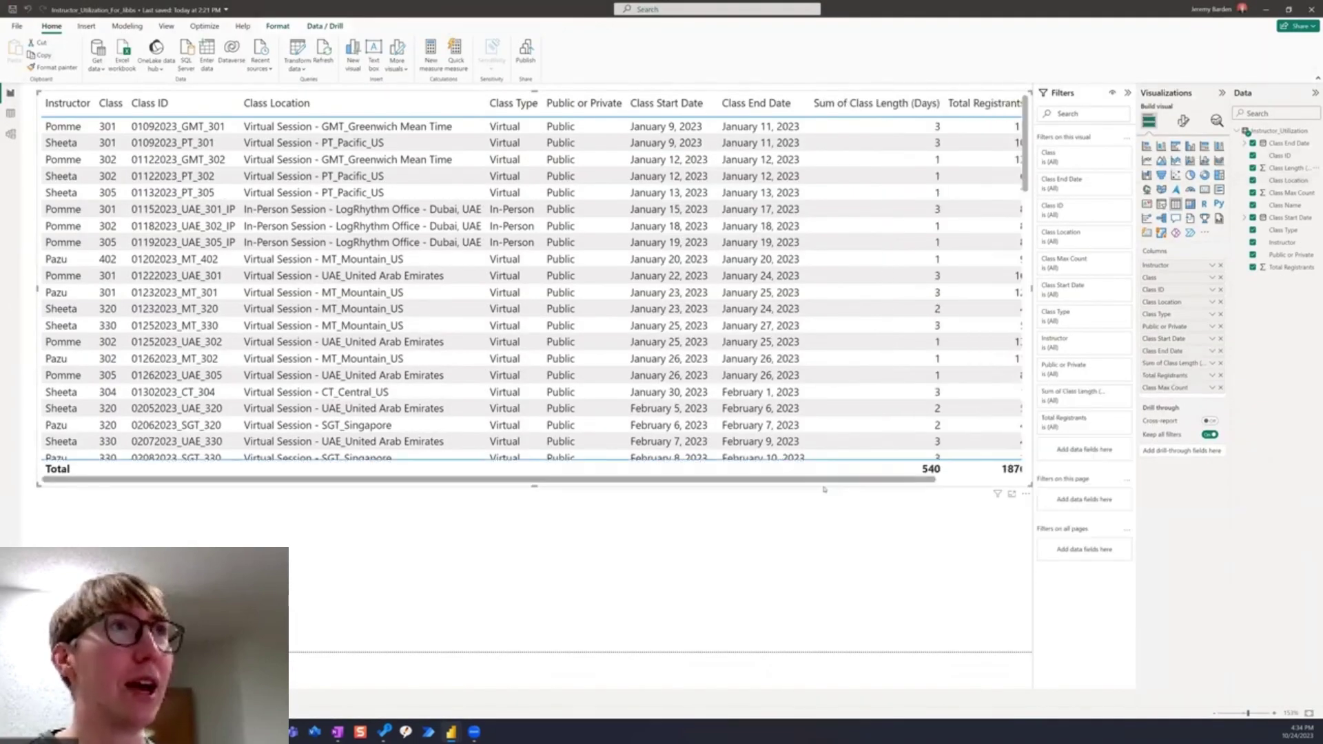
- Rename the Sum of Class Length (Days) column as Class Length (Days) for this table and set it to not be summarized
left_click(1212, 363)
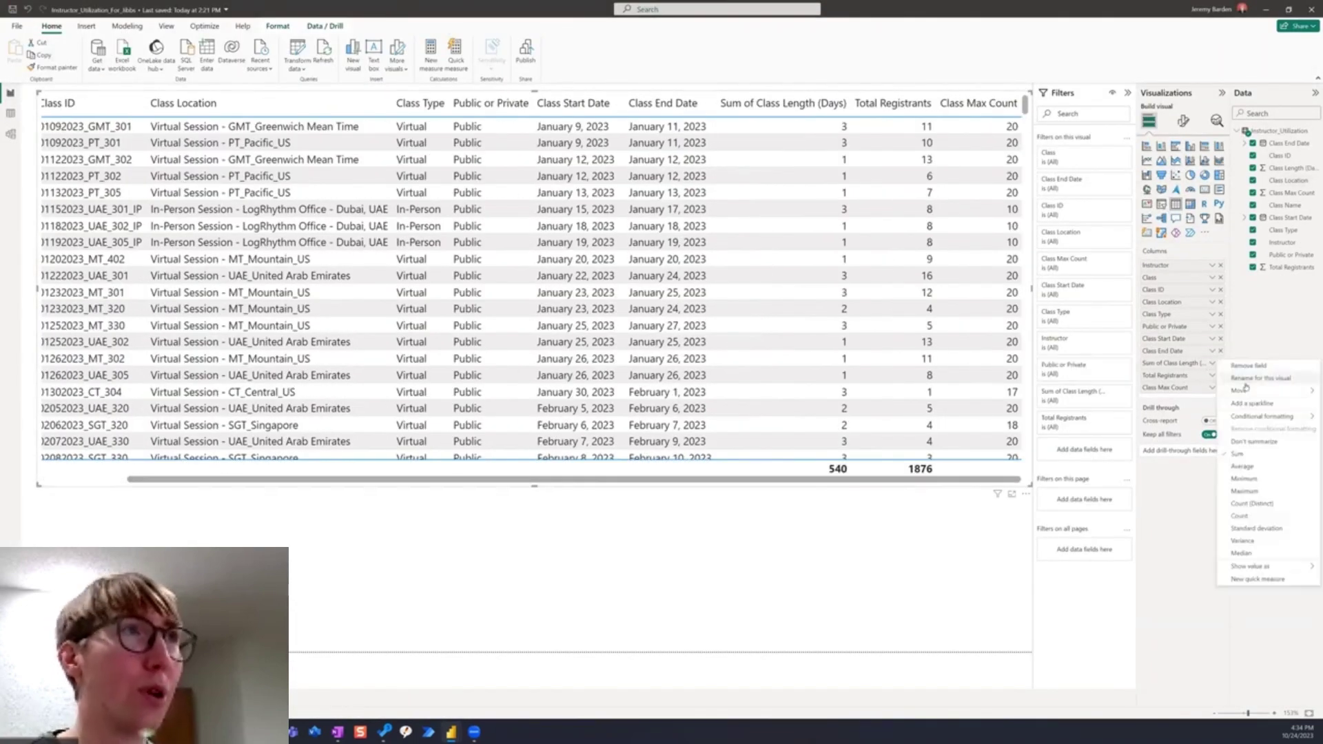
left_click(1244, 379)
key("Home")
key("Delete")
key("Delete")
key("Delete")
key("Delete")
key("Delete")
key("Delete")
key("Delete")
key("Return")
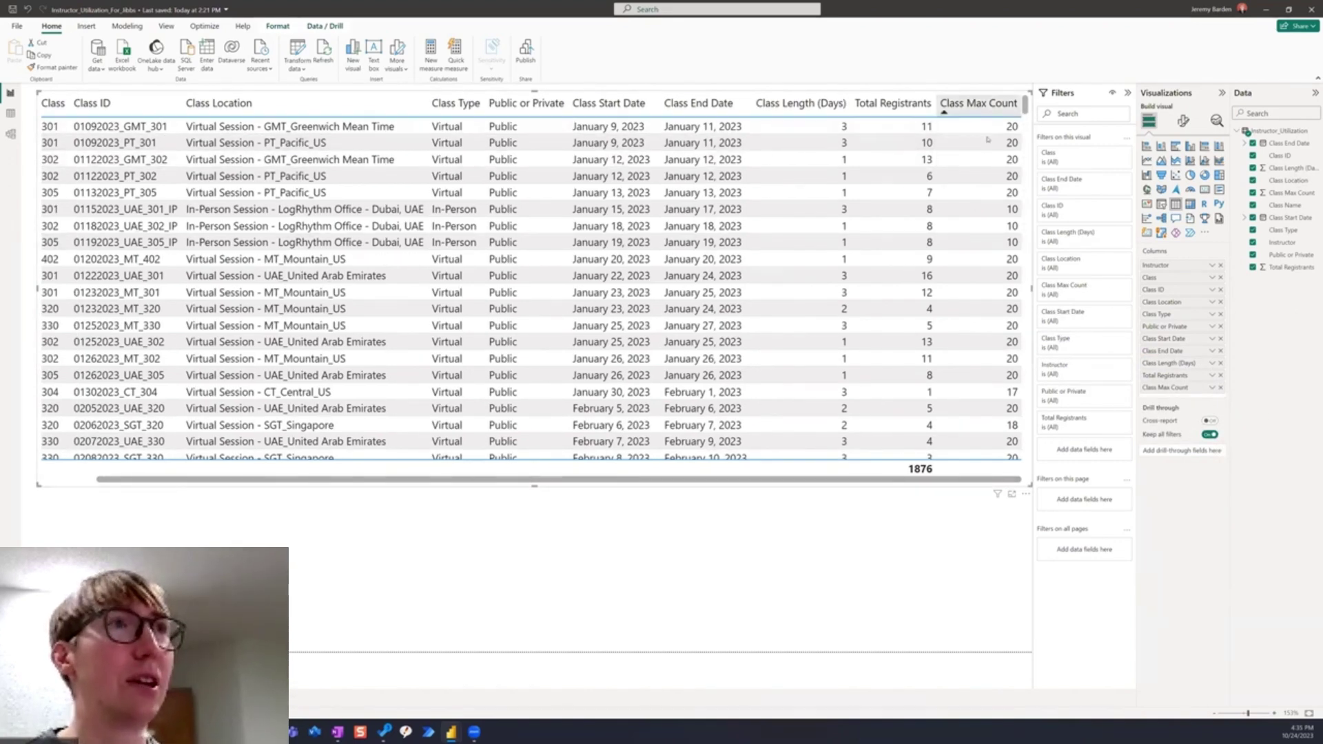
- Create a measure named % Filled that divides the sum of Total Registrants by the sum of Class Max Count
left_click(431, 55)
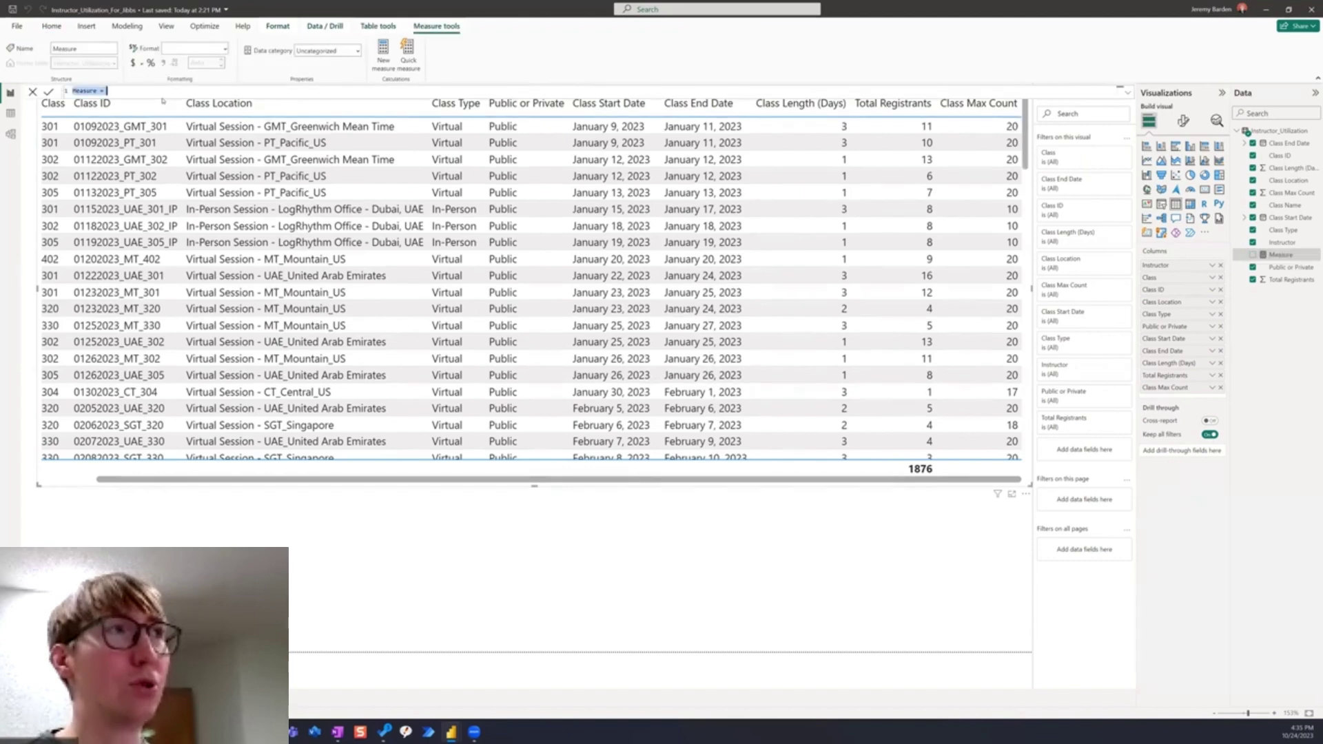
type("% Filled = SUM(Instructor_Utilization[Total Registrants])/SUM(")
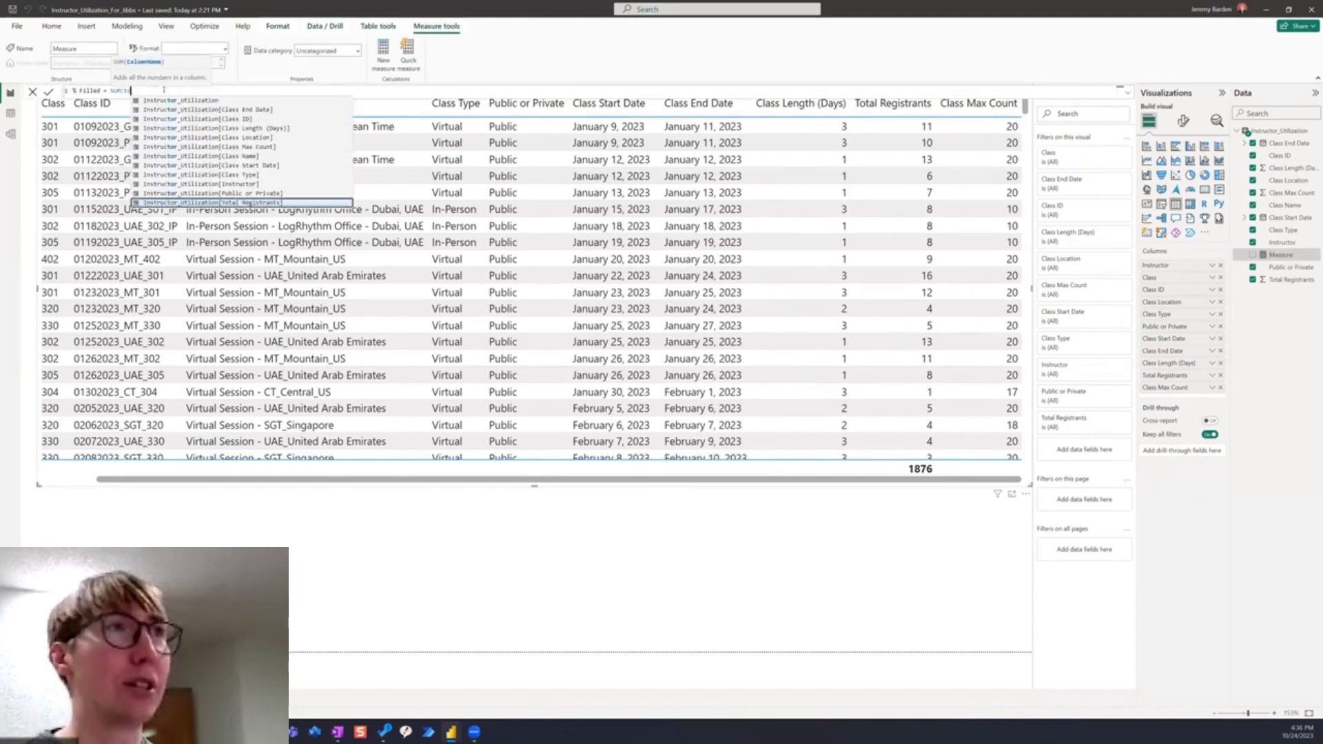
type("Instructor_Utilization[Class Max Count]))")
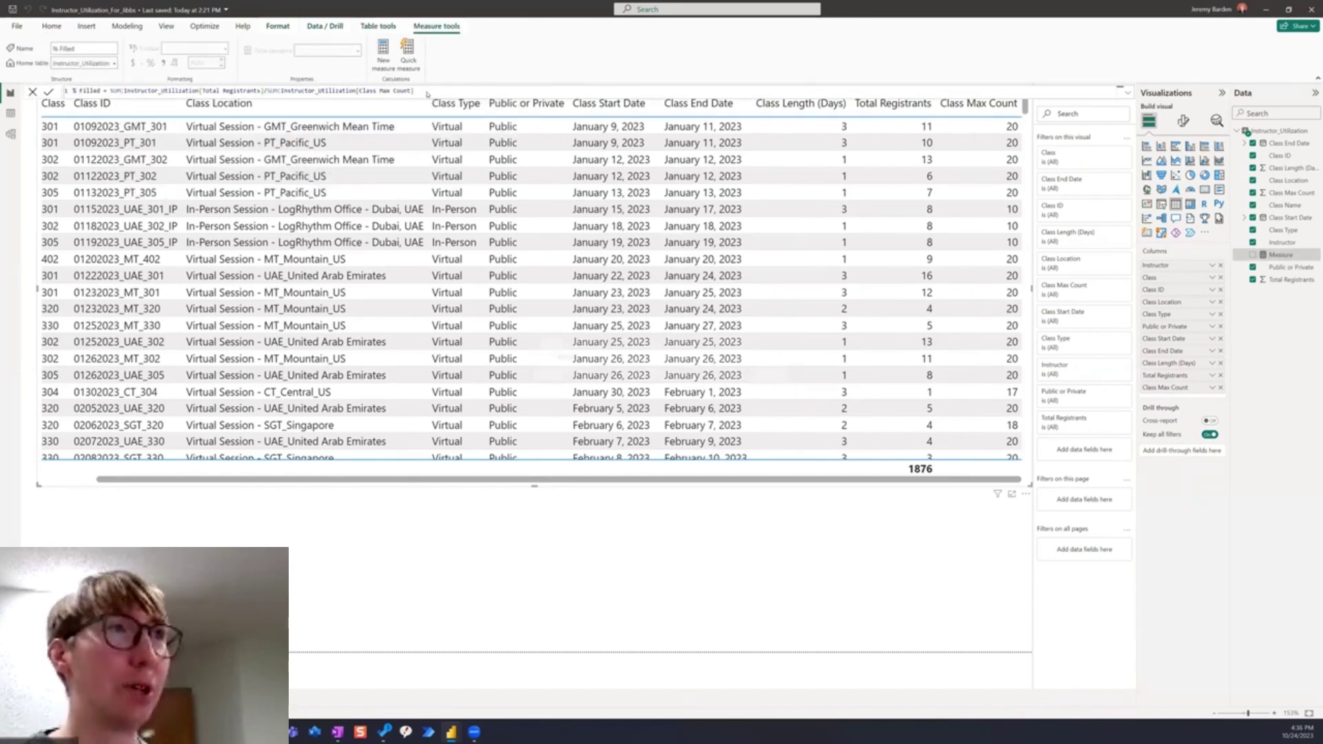
key("Return")
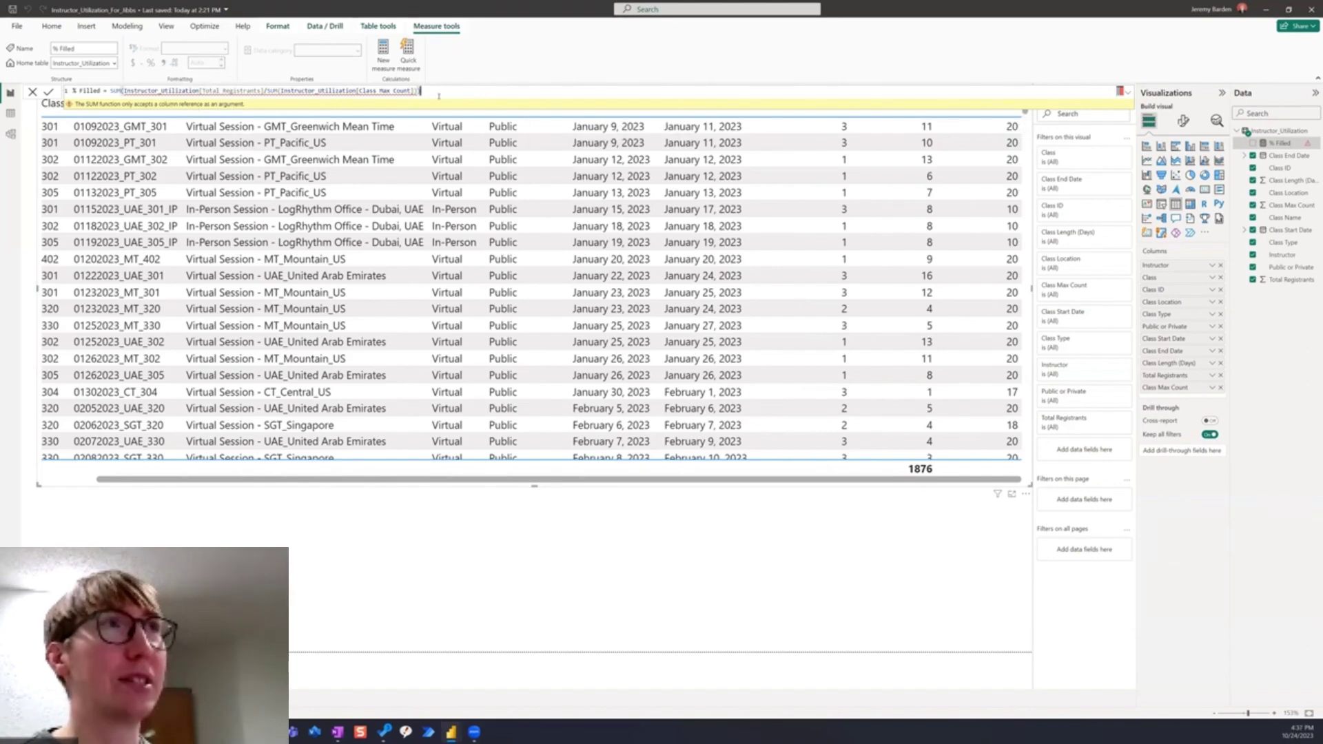
- Rewrite the % Filled formula as SUM(Instructor_Utilization[Total Registrants])/SUM(Instructor_Utilization[Class Max Count]) and add the measure to the table
left_click_drag(439, 91, 110, 91)
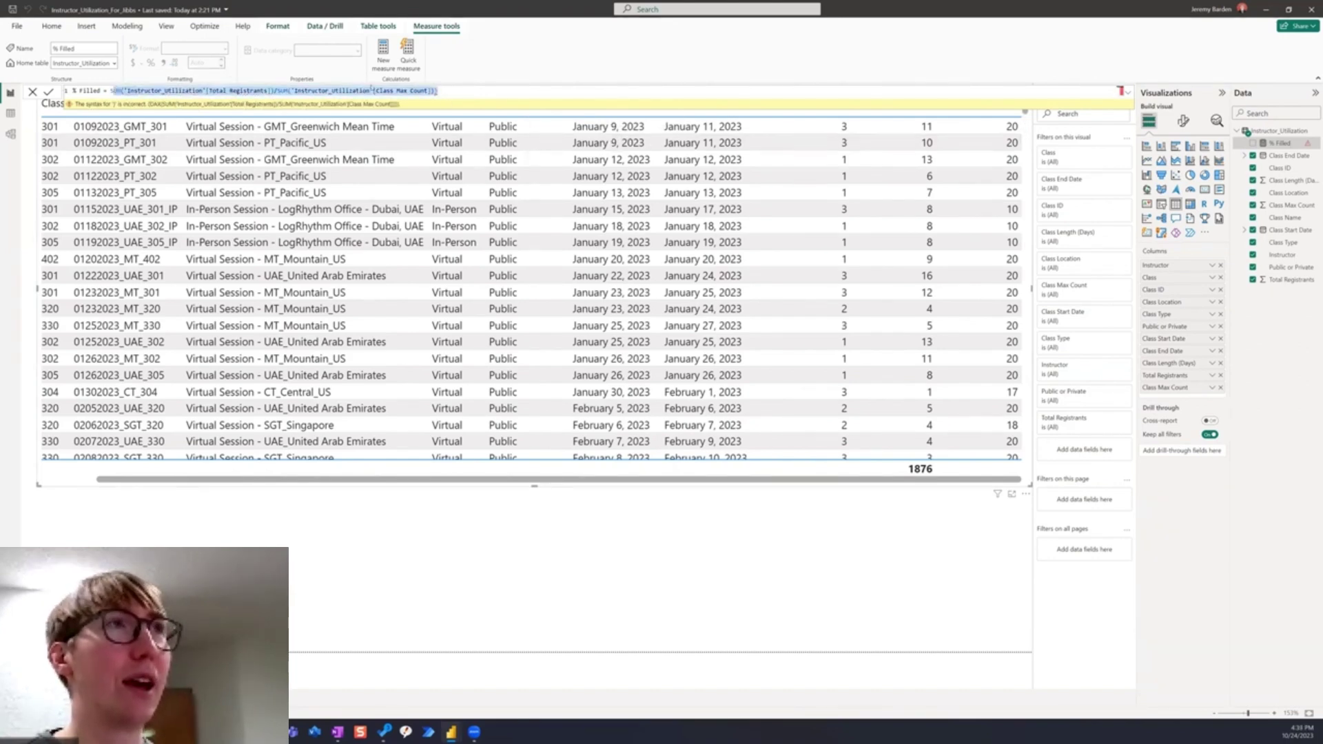
key("BackSpace")
type("SUM(")
left_click(249, 202)
type(")/SUM(")
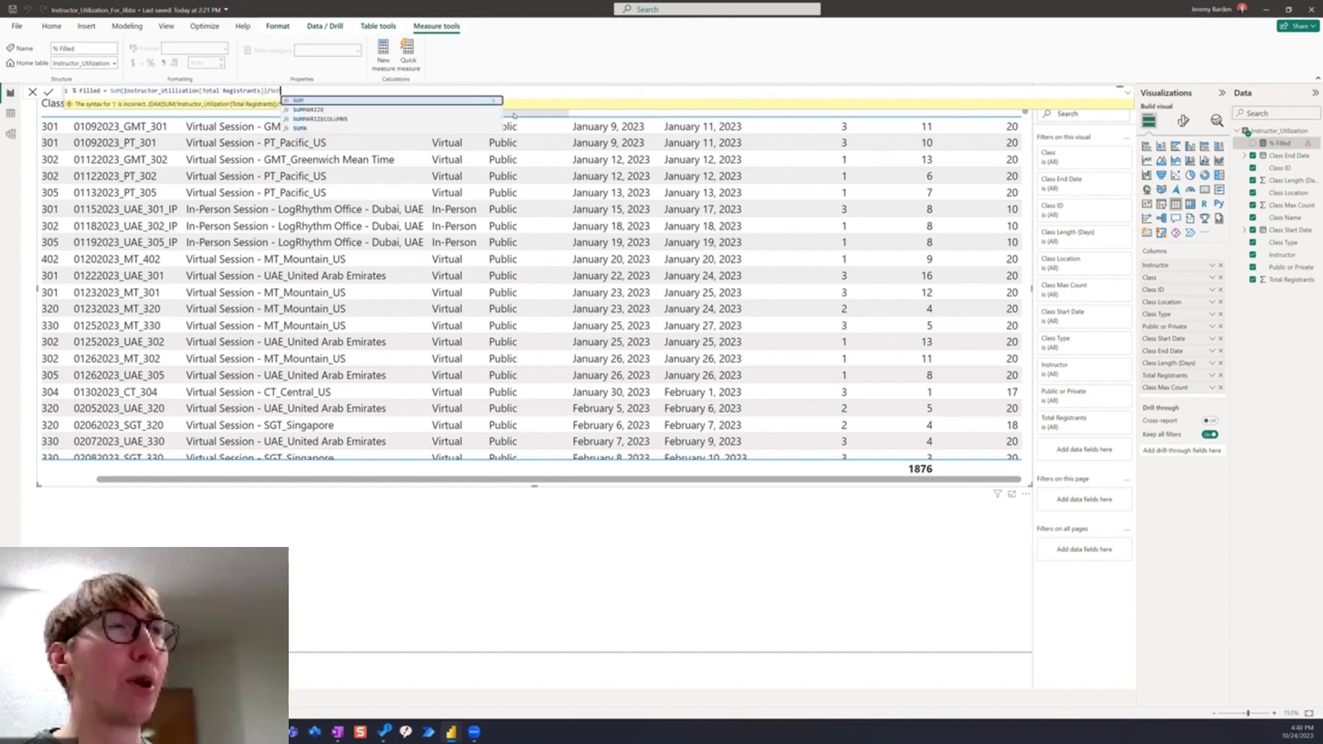
left_click(304, 146)
type(")")
key("Return")
left_click(1252, 143)
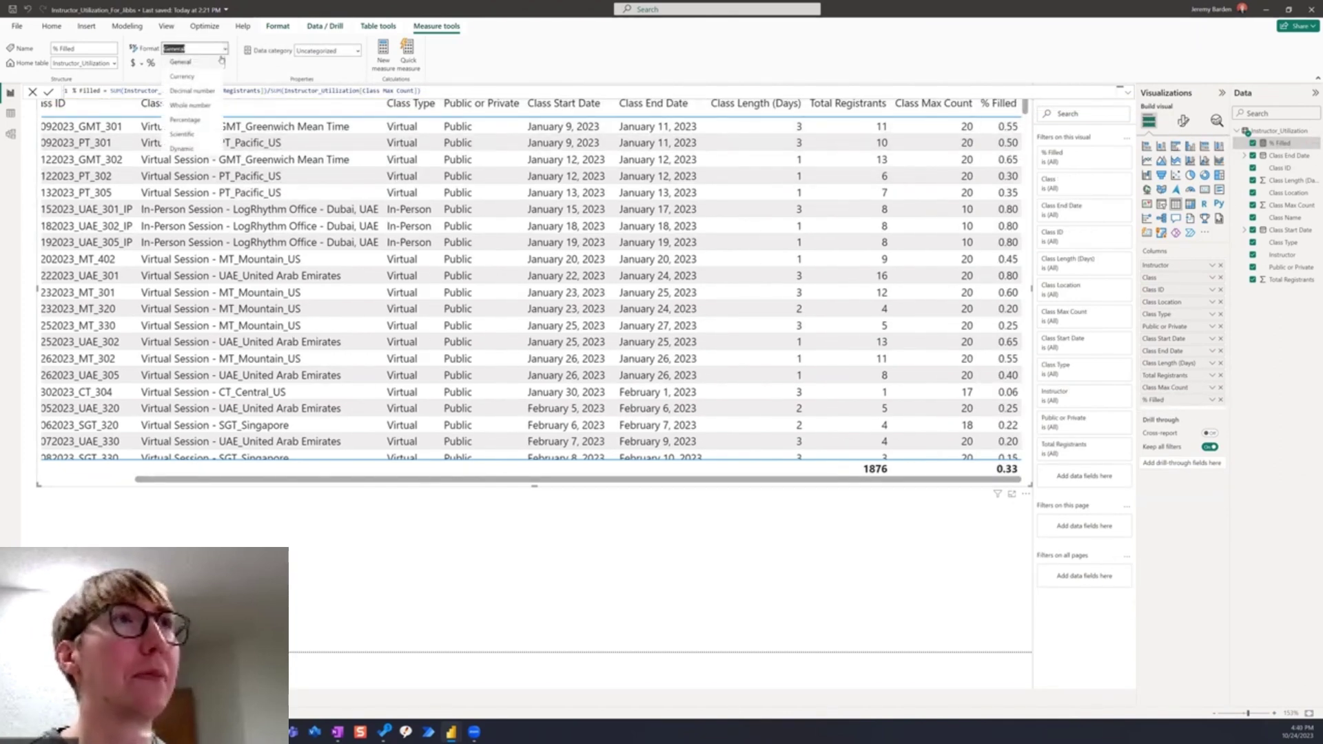
- Format the % Filled measure as a percentage with 0 decimal places
left_click(150, 62)
left_click(221, 65)
left_click(221, 65)
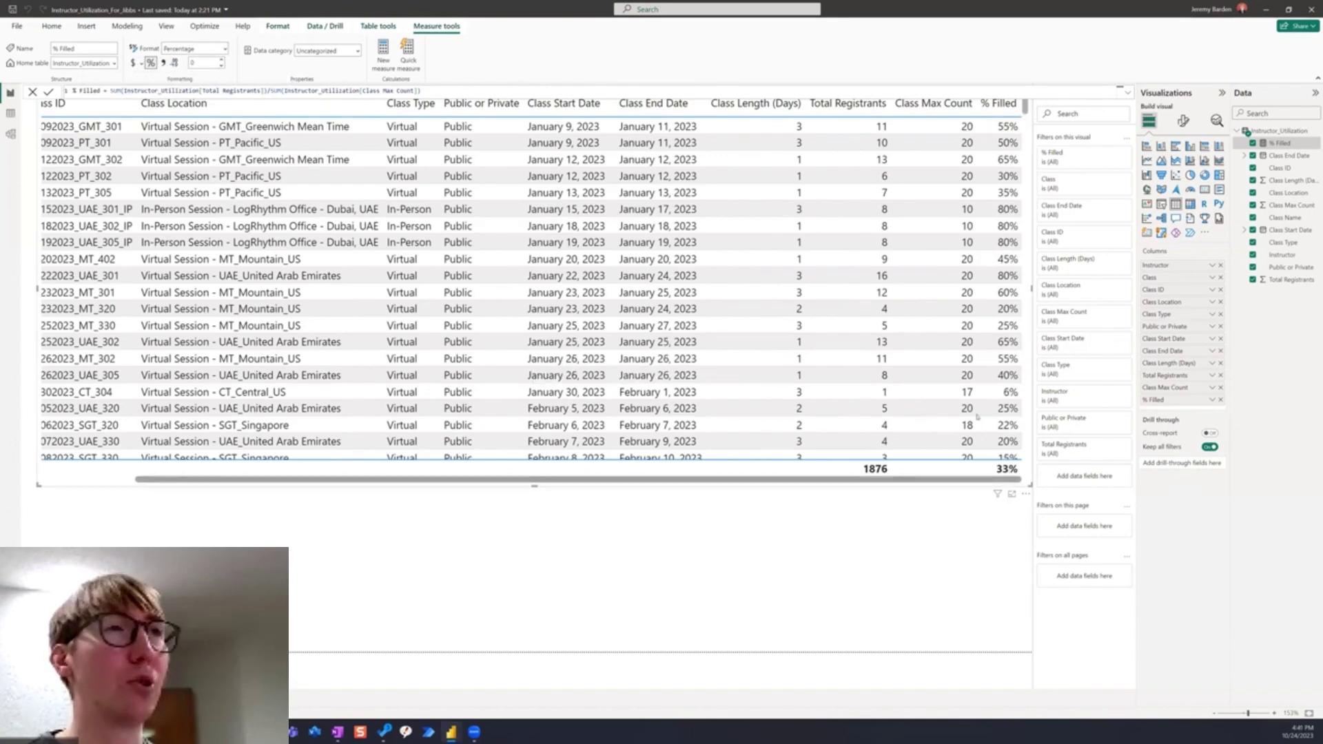
- Narrow the table visual from its outer edge to free space beside it for charts
scroll(551, 358, "left", 3)
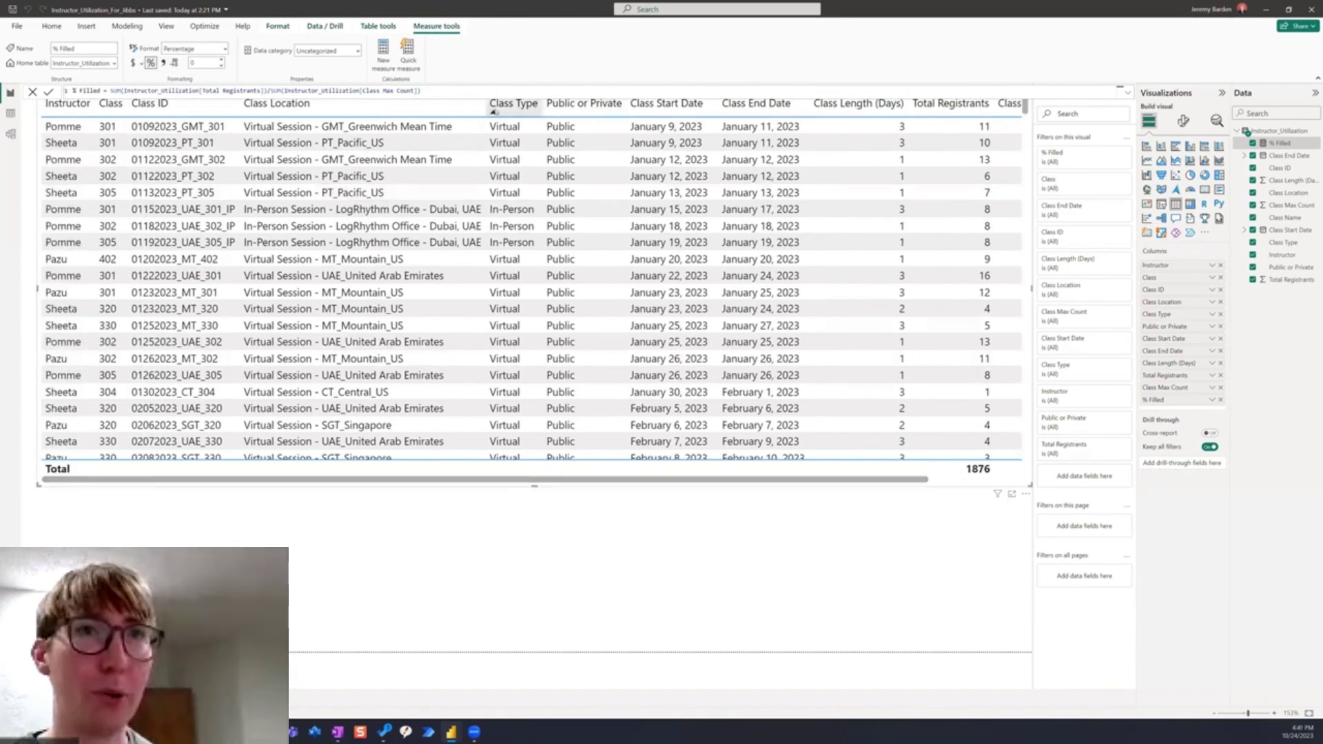
scroll(390, 115, "right", 3)
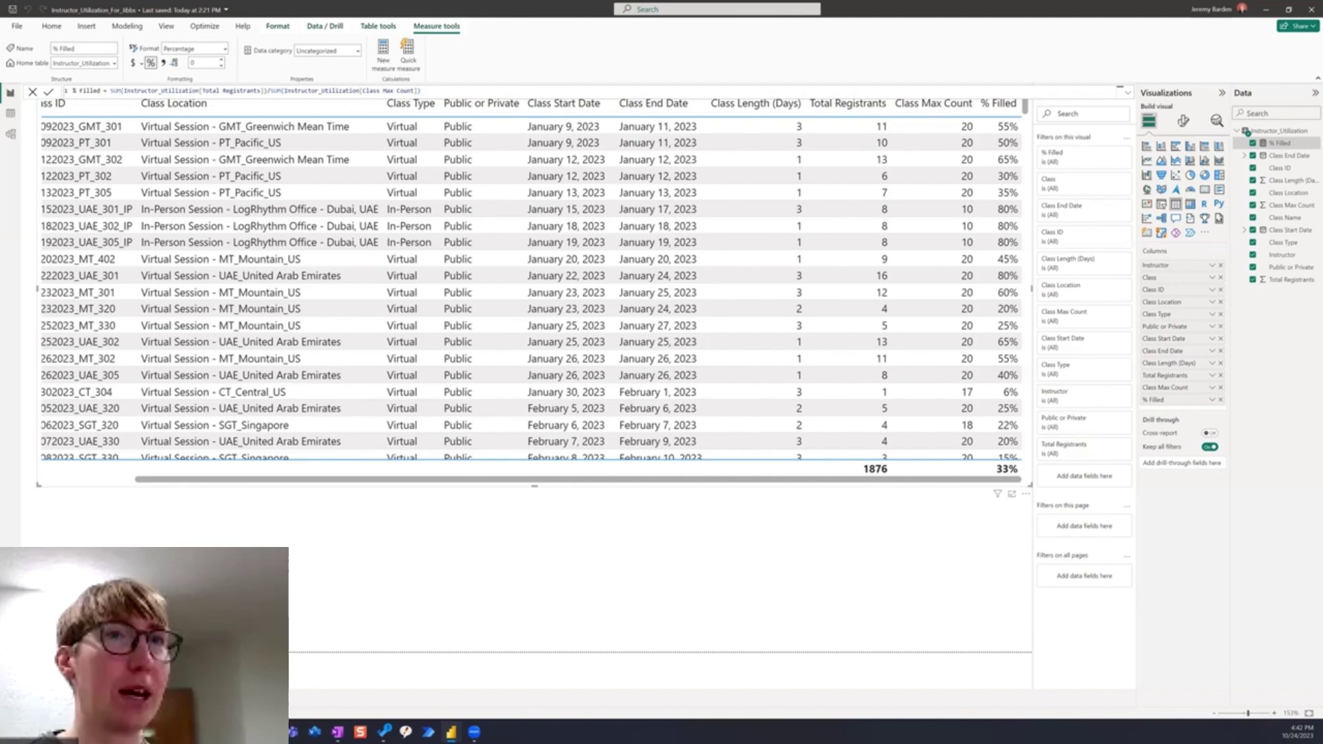
left_click_drag(1031, 289, 816, 290)
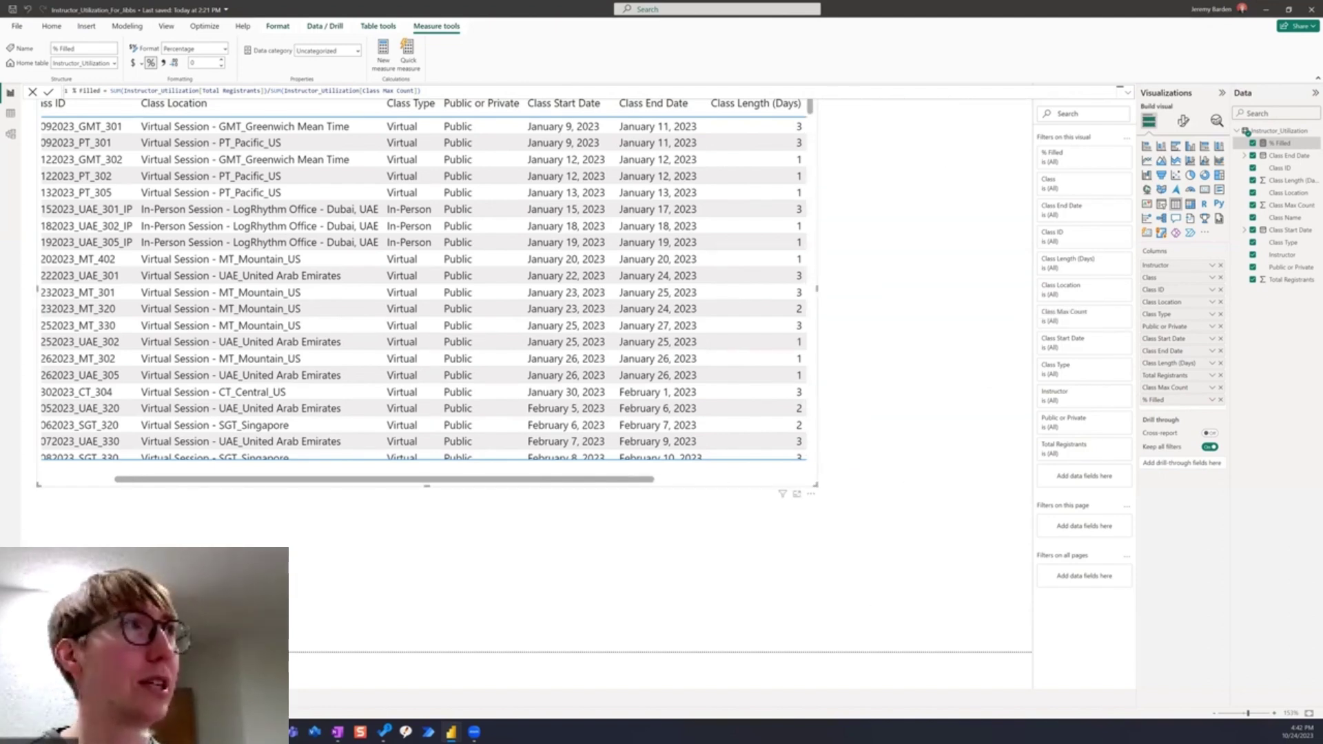
- Add a stacked bar chart and fit it into the free space beside the upper part of the table
left_click(1146, 146)
left_click_drag(179, 510, 890, 107)
left_click_drag(746, 158, 820, 153)
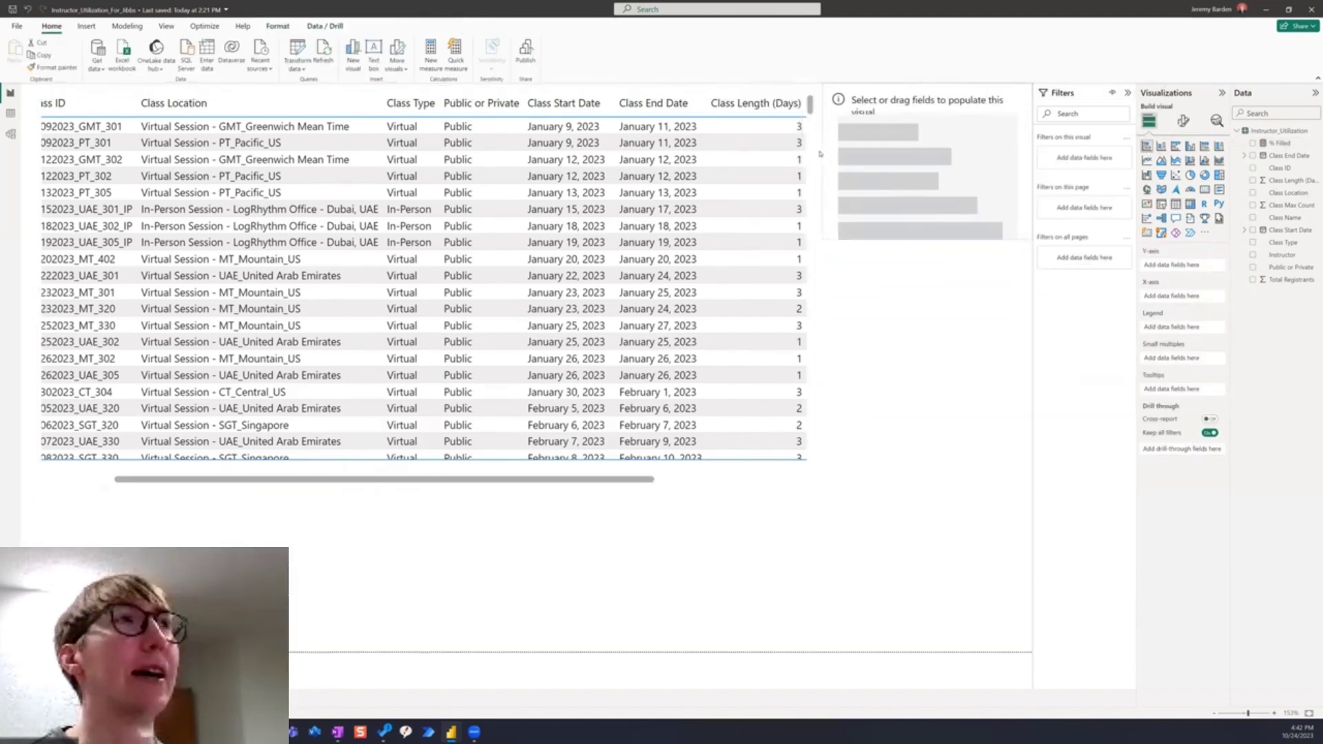
- Put Instructor on the bar chart's Y-axis and the average of Total Registrants on its X-axis
left_click_drag(1185, 266, 1179, 266)
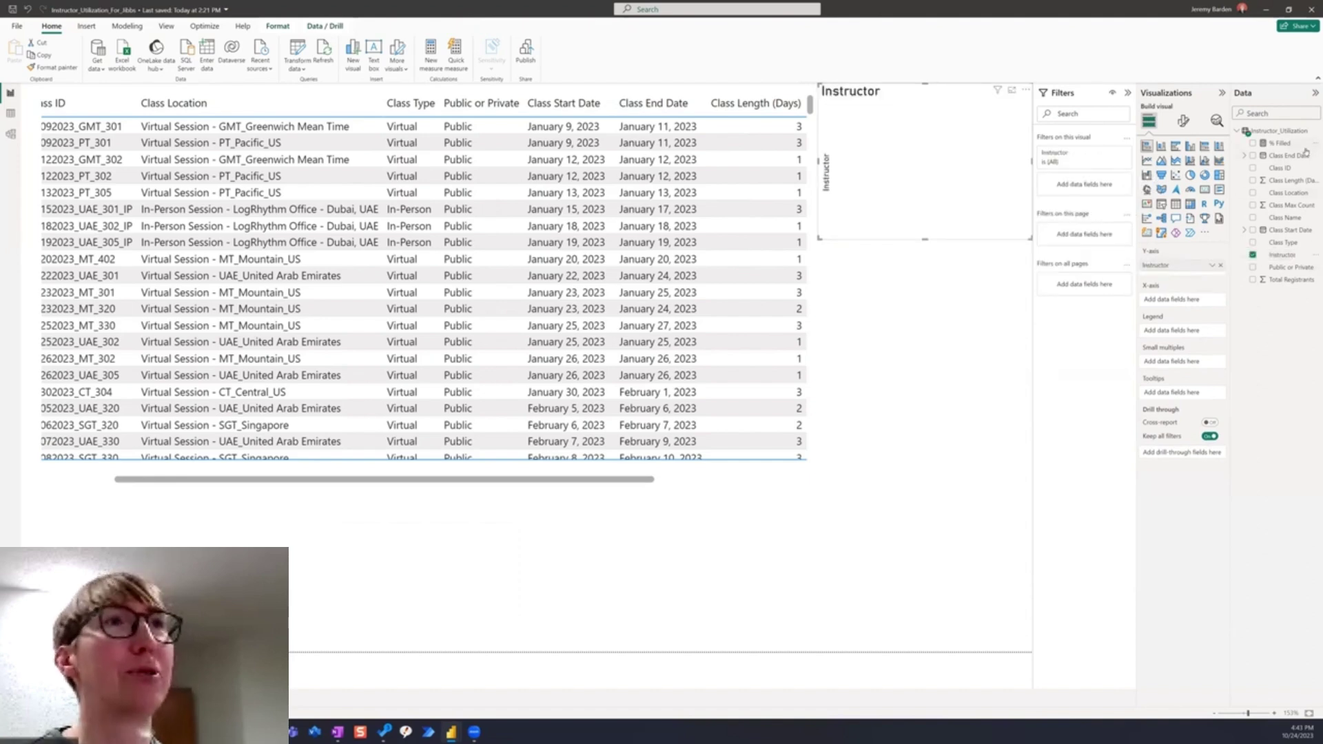
left_click_drag(1287, 280, 1202, 302)
left_click(1212, 300)
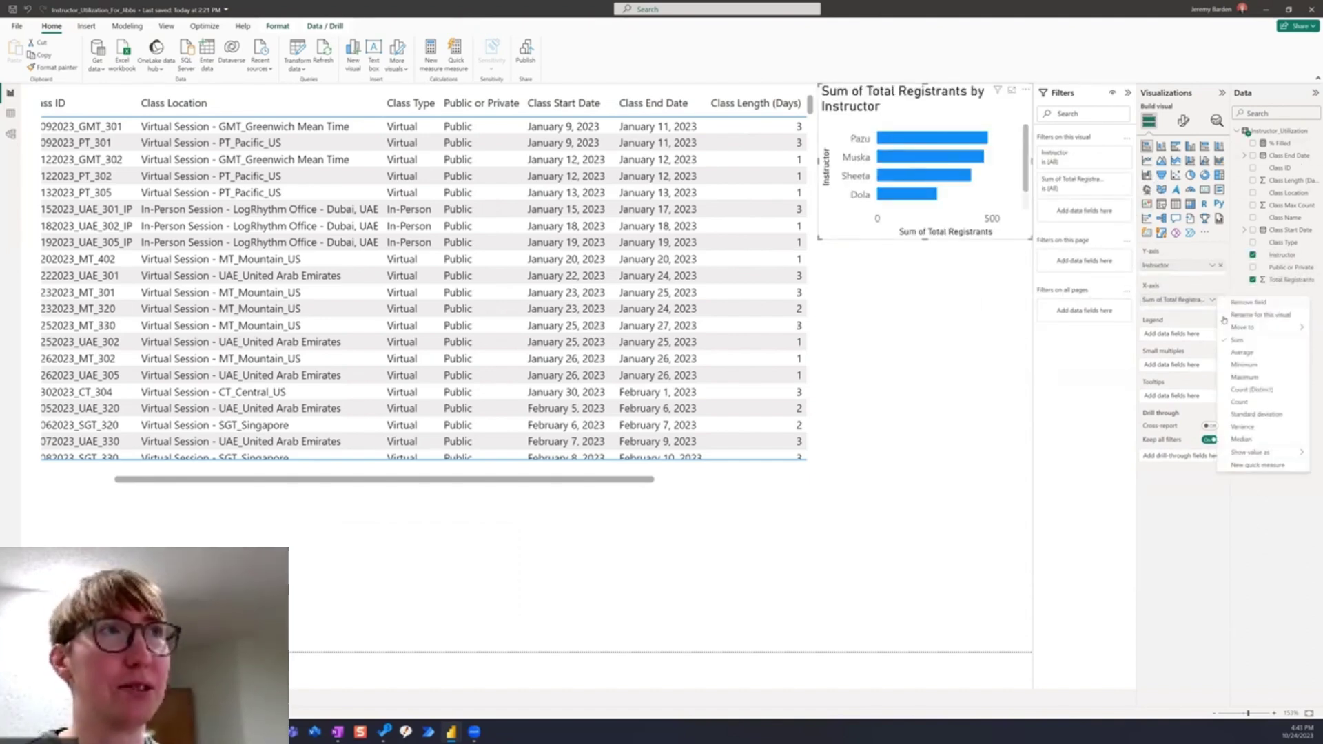
left_click(1245, 354)
- Turn off the X-axis and Y-axis titles of the average registrants chart
mouse_move(942, 142)
left_click(1183, 121)
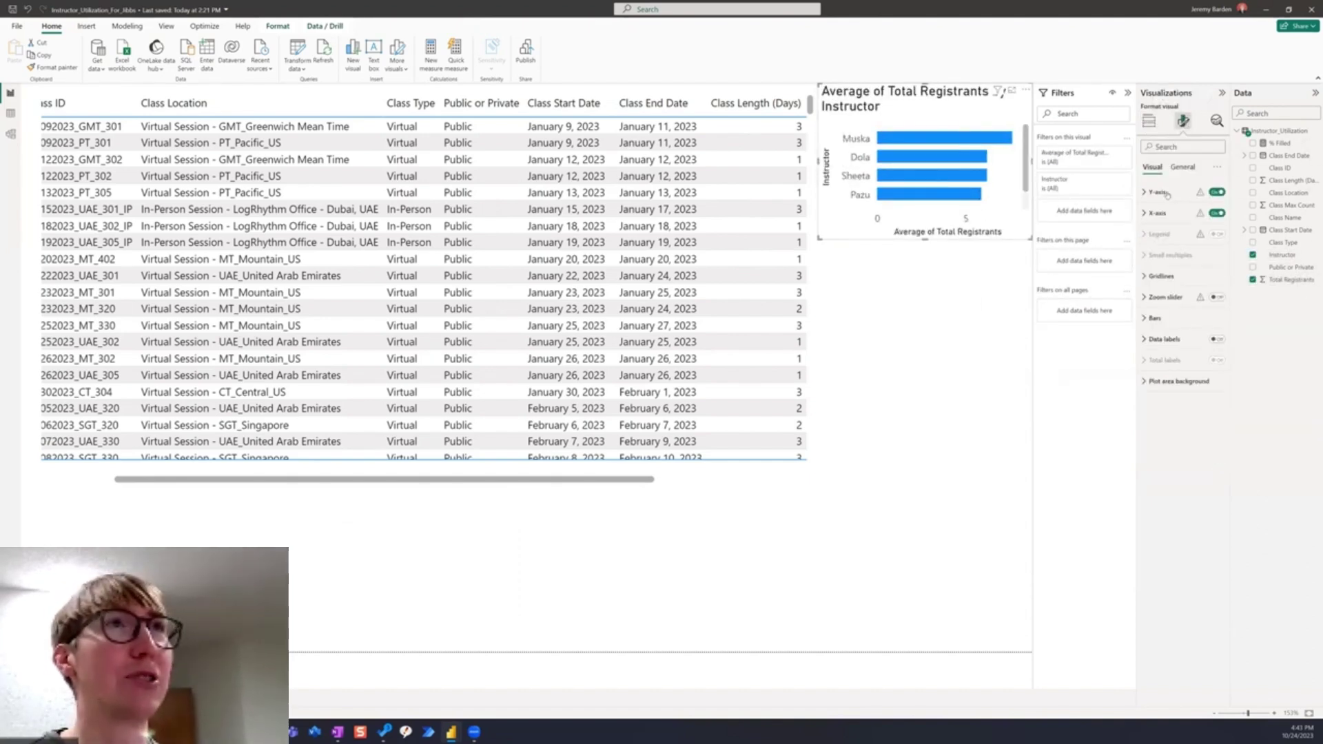
left_click(1158, 213)
left_click(1149, 346)
left_click(1148, 239)
left_click(1149, 262)
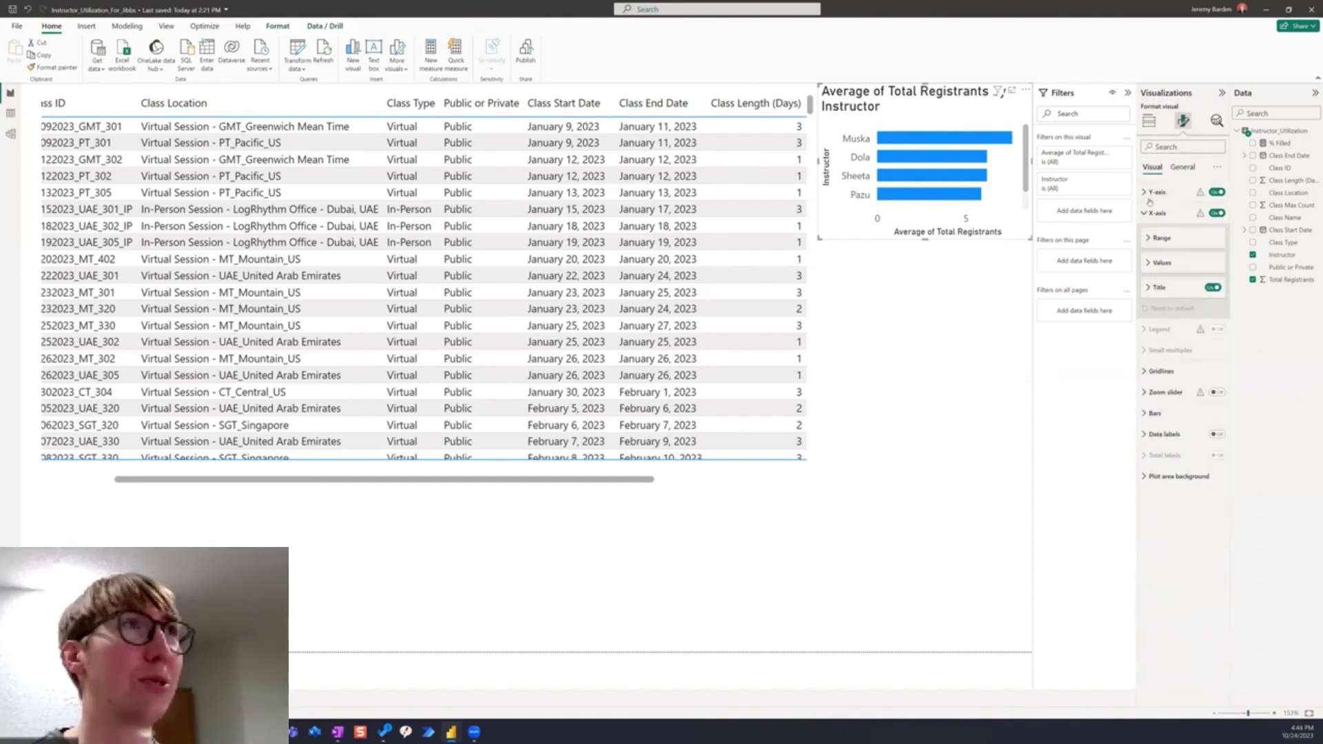
left_click(1212, 287)
left_click(1145, 192)
left_click(1213, 373)
left_click(1149, 217)
left_click(1145, 193)
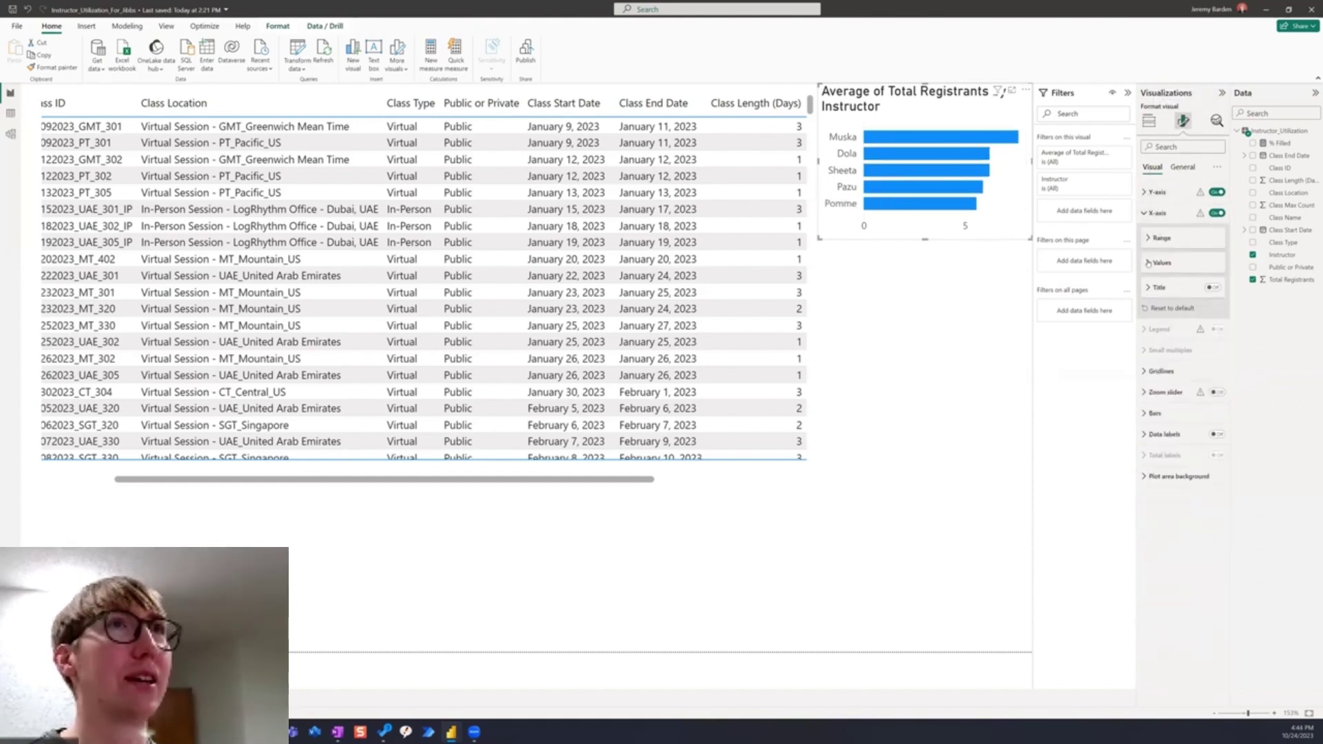
- Turn off the X-axis of the average registrants chart
left_click(1148, 263)
left_click(1148, 263)
left_click(1217, 213)
- Turn on the chart's data labels with 0 decimal places and retitle the chart as Average Registrations
left_click(1145, 318)
left_click(1217, 449)
left_click(1149, 593)
scroll(1177, 528, "down", 3)
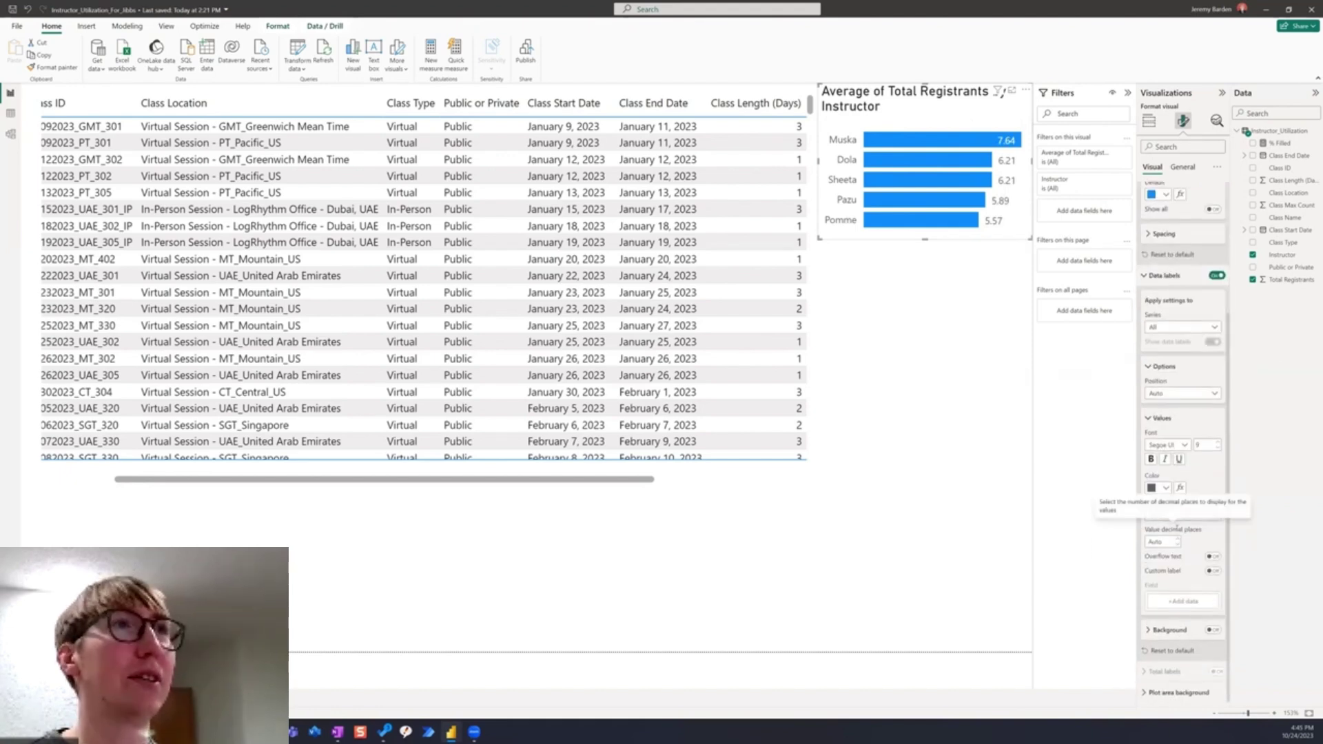
left_click(1177, 539)
left_click(1182, 167)
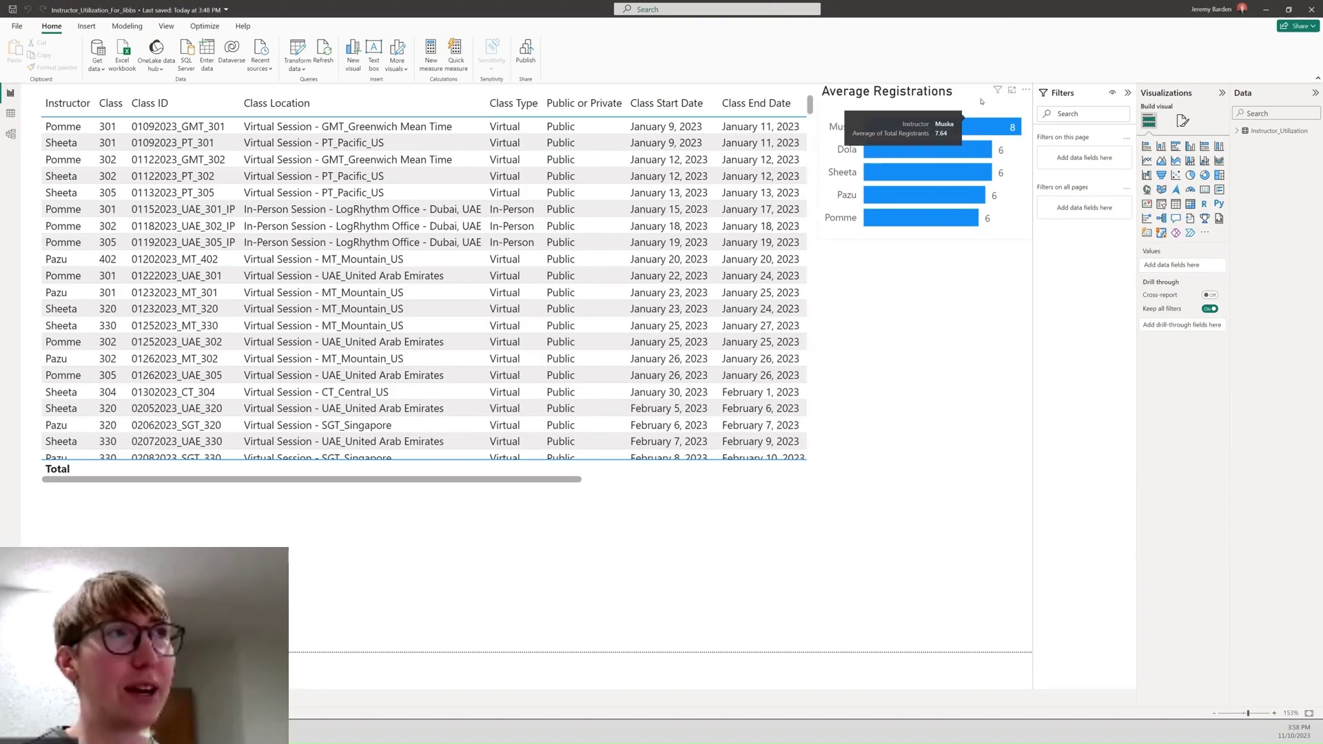
- Add a second stacked bar chart and fit it directly below the Average Registrations chart
left_click_drag(441, 479, 668, 479)
left_click(901, 301)
left_click(1146, 146)
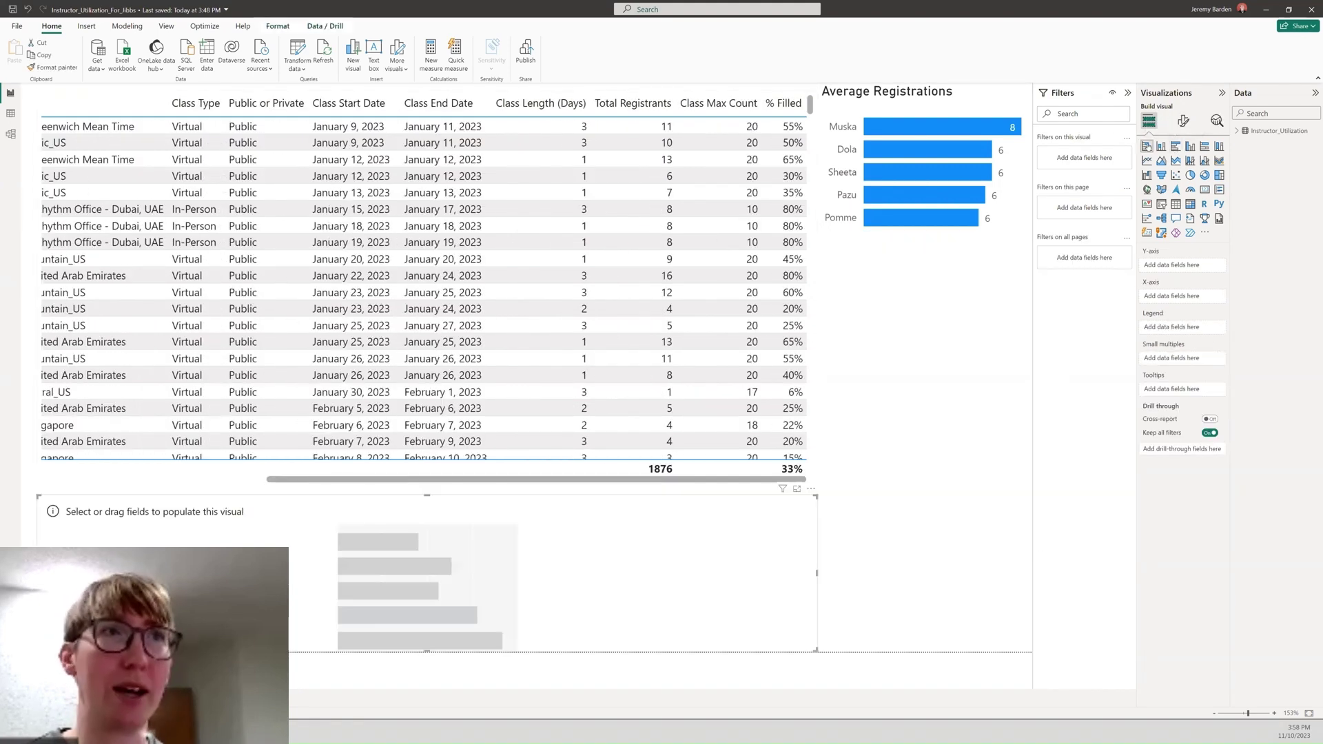
left_click_drag(689, 590, 903, 337)
left_click_drag(251, 318, 808, 318)
- Plot % Filled by Instructor in the second bar chart, with Instructor on the Y-axis
left_click(1236, 131)
left_click(1252, 255)
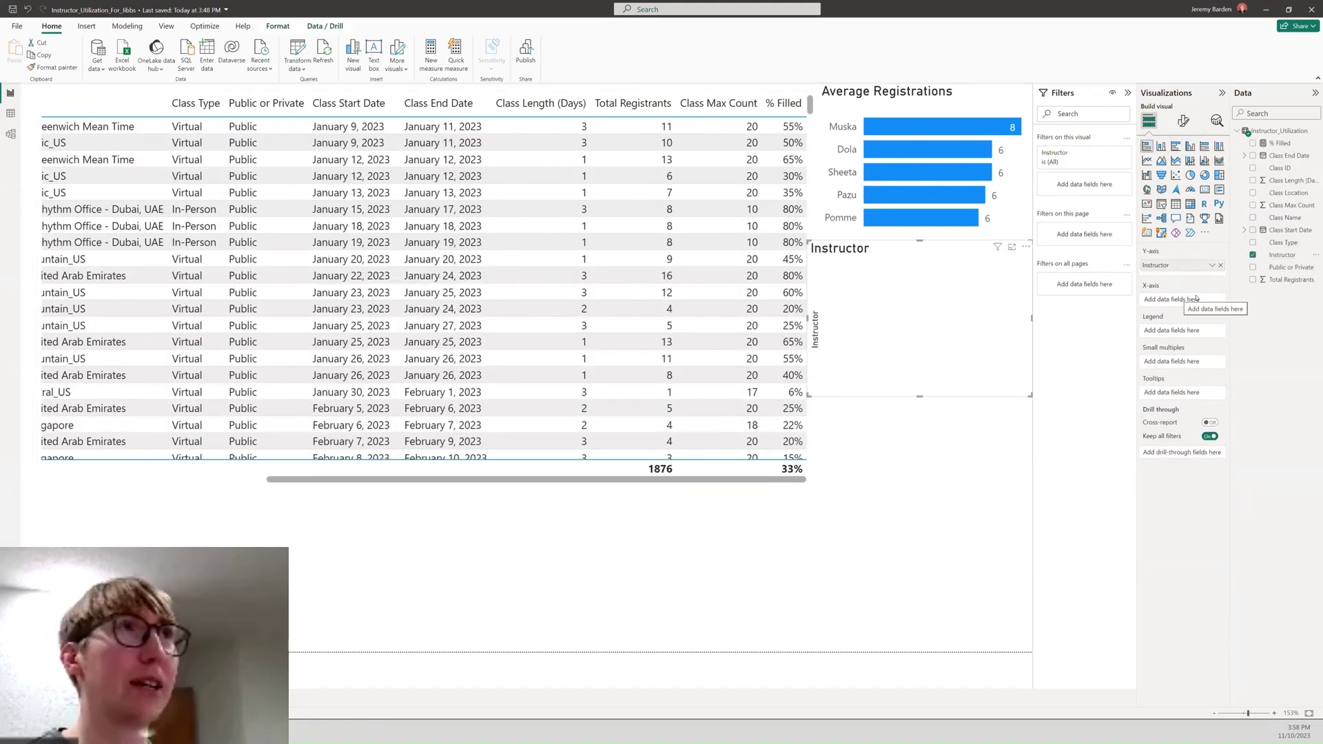
left_click(1252, 143)
- Hide the axis titles and the X-axis of the % Filled by Instructor chart and turn on its data labels
left_click(1183, 120)
left_click(1147, 213)
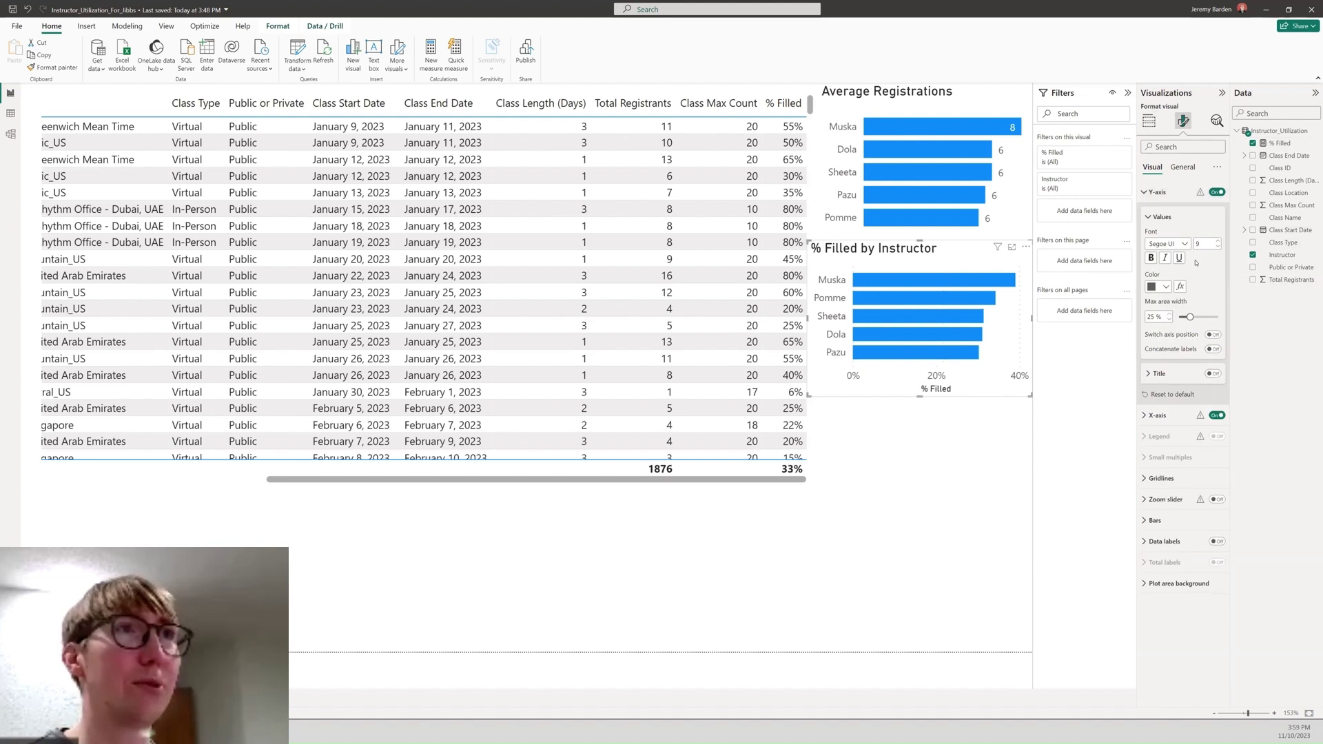
left_click(1214, 370)
left_click(1218, 213)
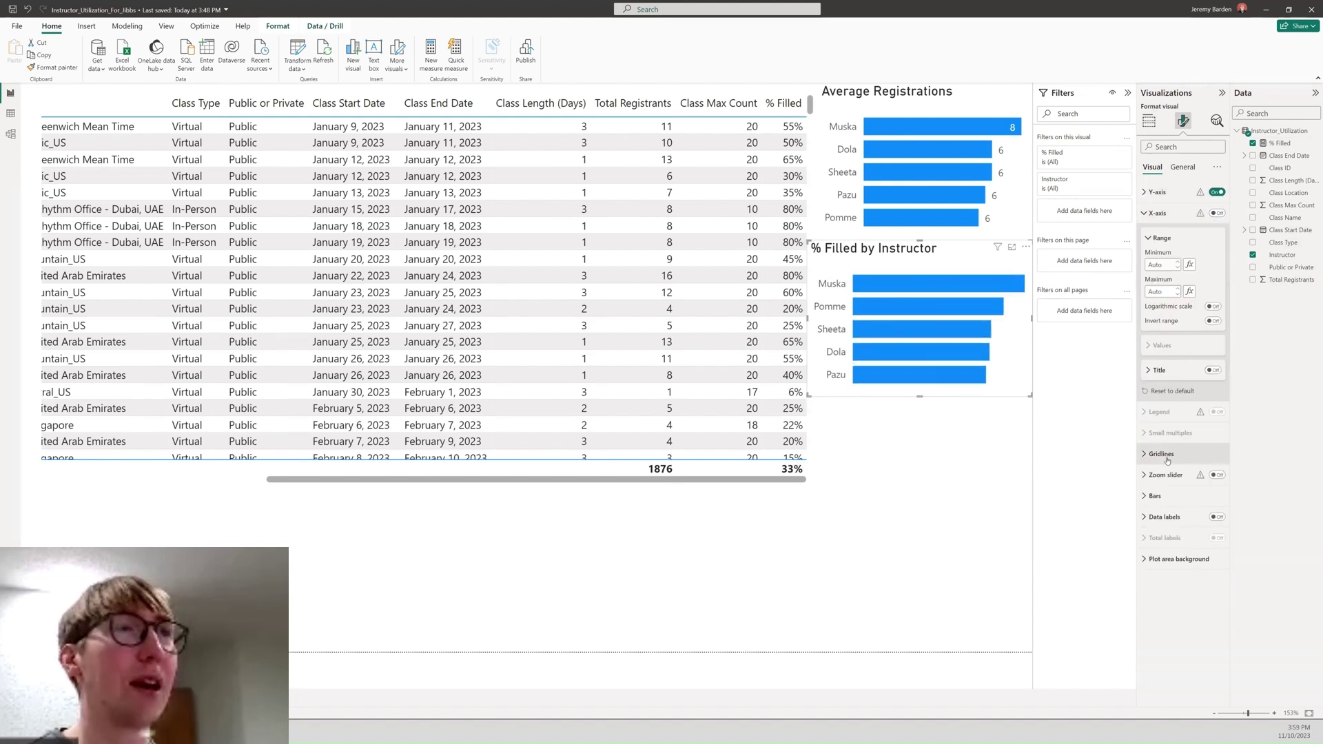
left_click(1217, 517)
- Widen both bar charts equally toward the table and narrow the table so that it ends beside them
left_click_drag(808, 319, 750, 318)
left_click(826, 176)
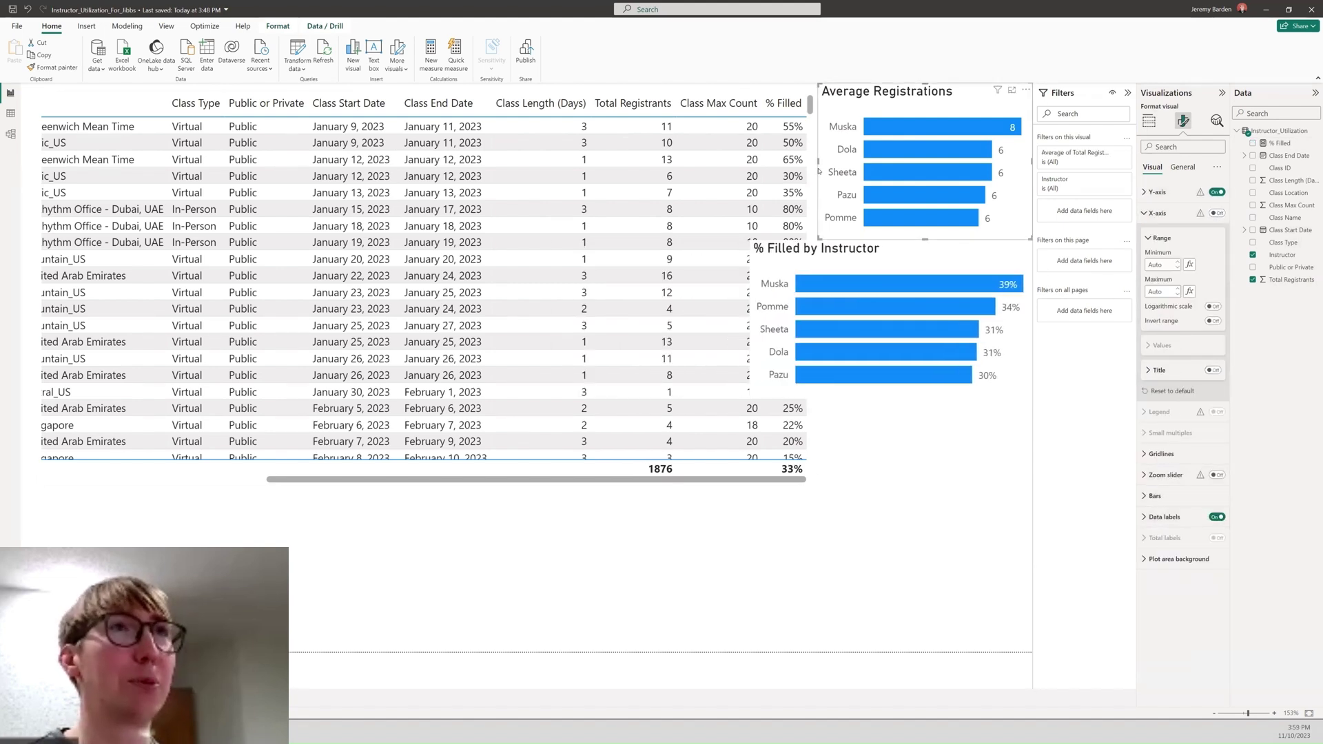
left_click_drag(819, 167, 750, 167)
left_click(773, 441)
left_click_drag(817, 288, 749, 287)
- Retitle the % Filled by Instructor chart as % of Class Filled
left_click(924, 259)
left_click(1183, 122)
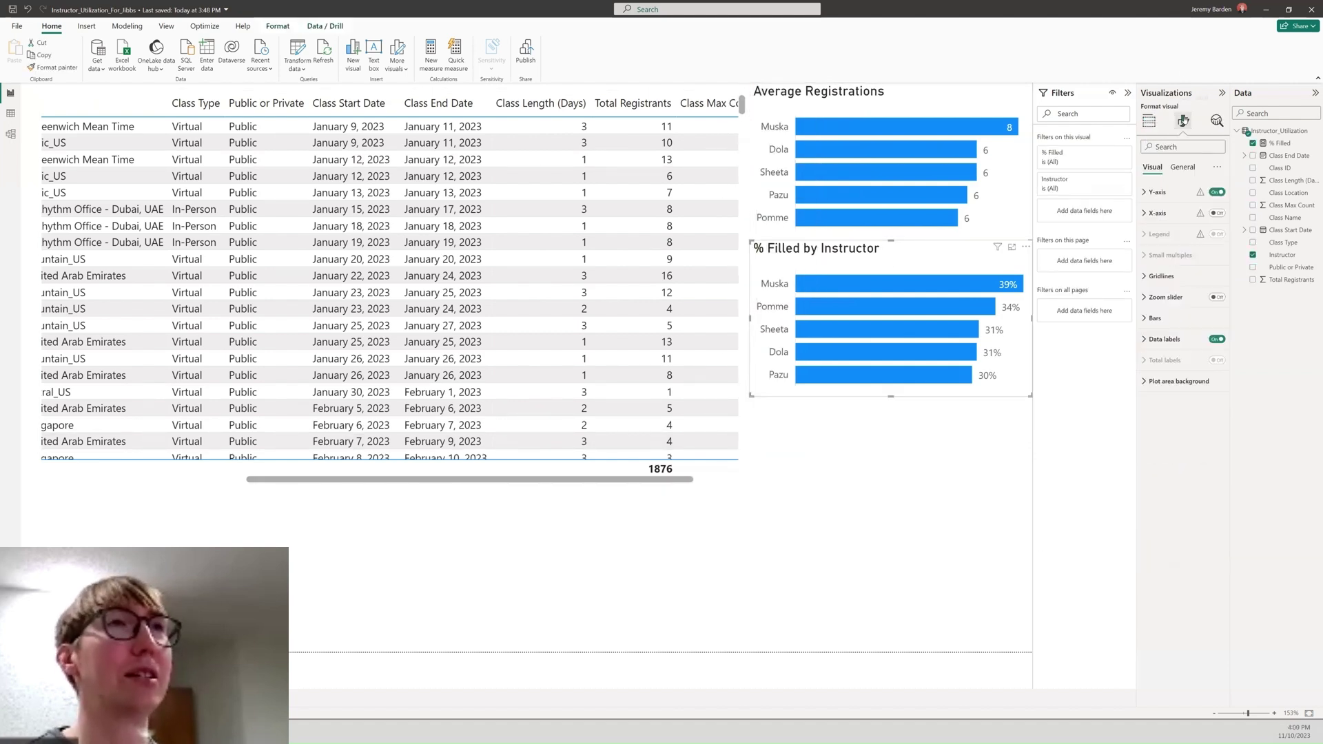
left_click(1182, 167)
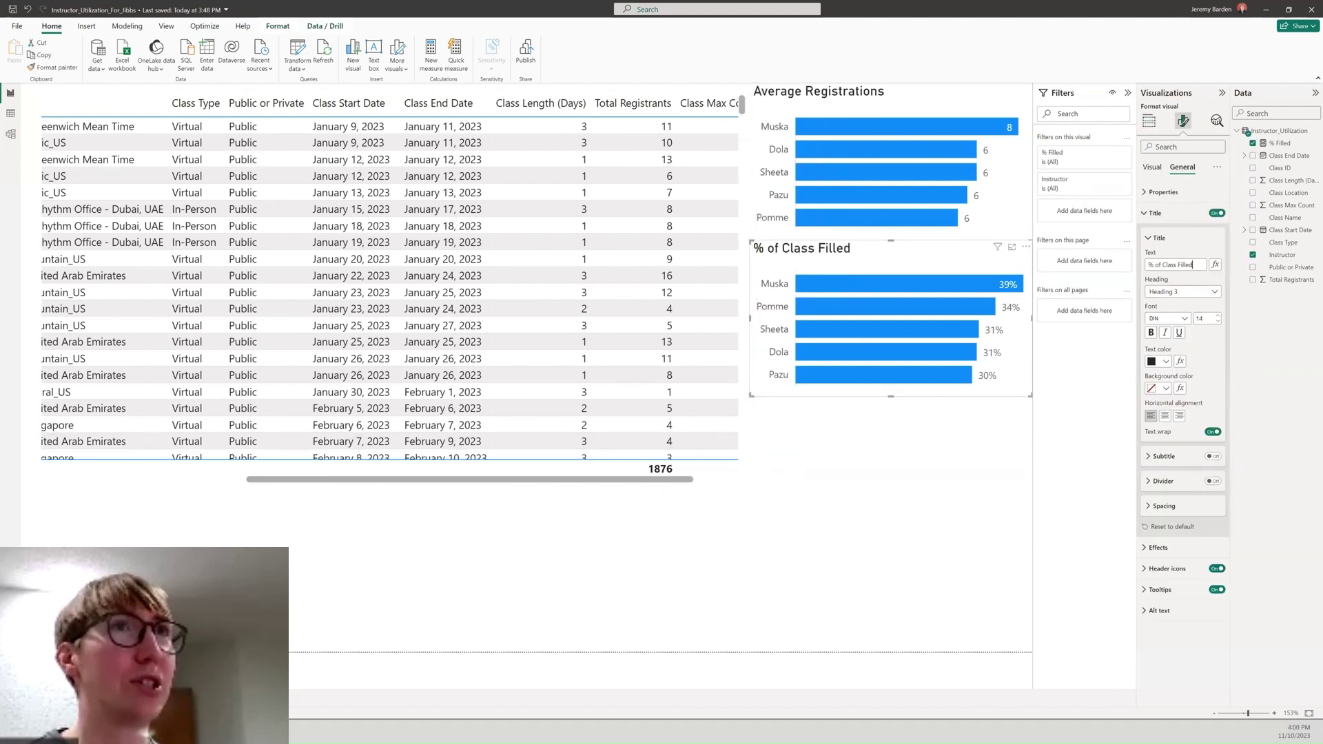
- Set the bar color of the % of Class Filled chart to the orange theme color
left_click(1151, 167)
left_click(1160, 319)
left_click(1164, 368)
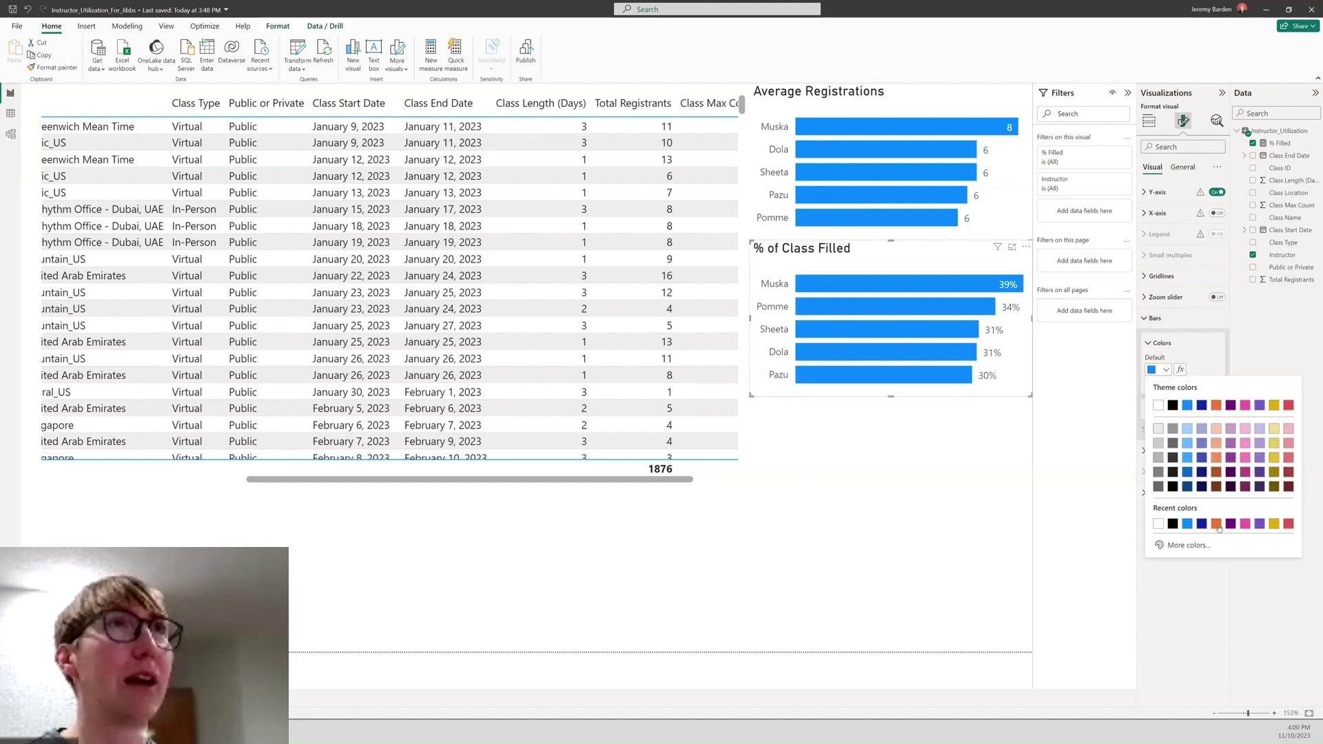
left_click(1219, 411)
left_click(937, 465)
mouse_move(879, 285)
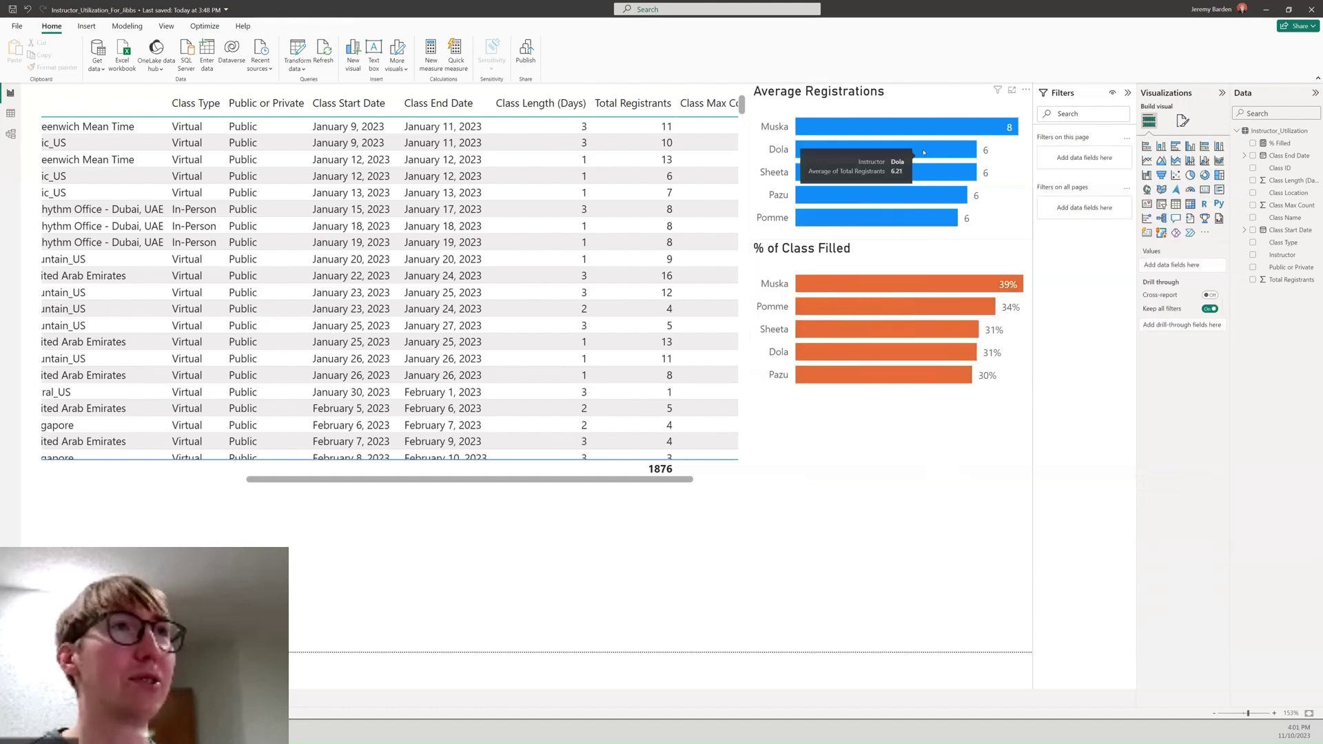
- Switch to Power Query Editor and inspect the file path in the Source step of the Instructor_Utilization query
mouse_move(895, 129)
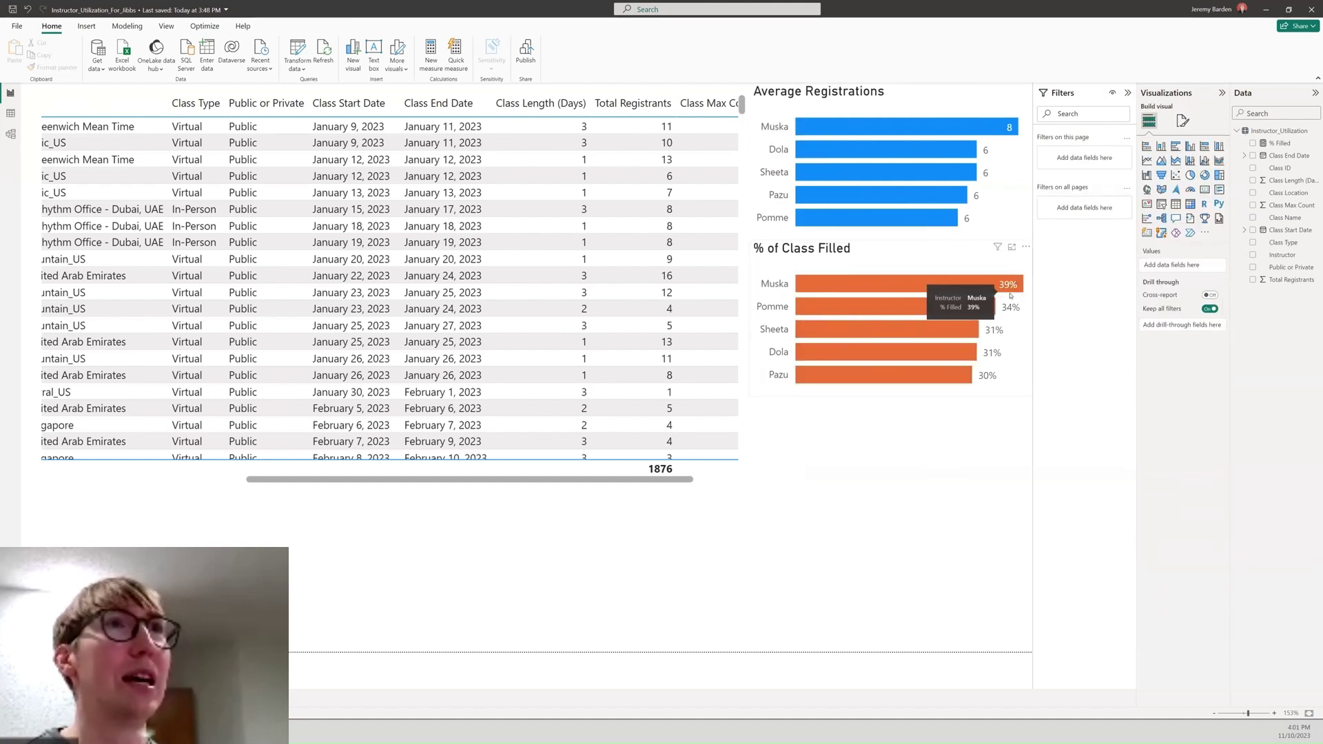
left_click_drag(638, 480, 421, 480)
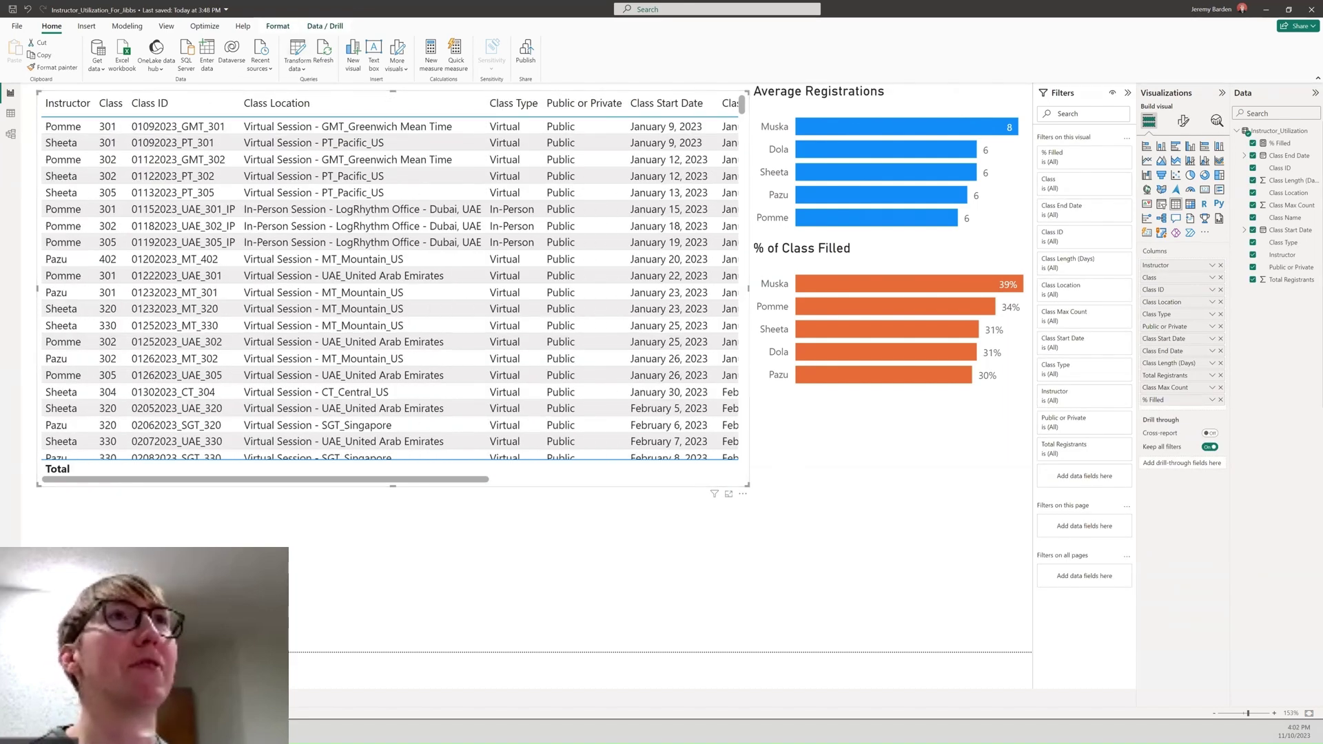
key("super+shift+Left")
left_click(1219, 163)
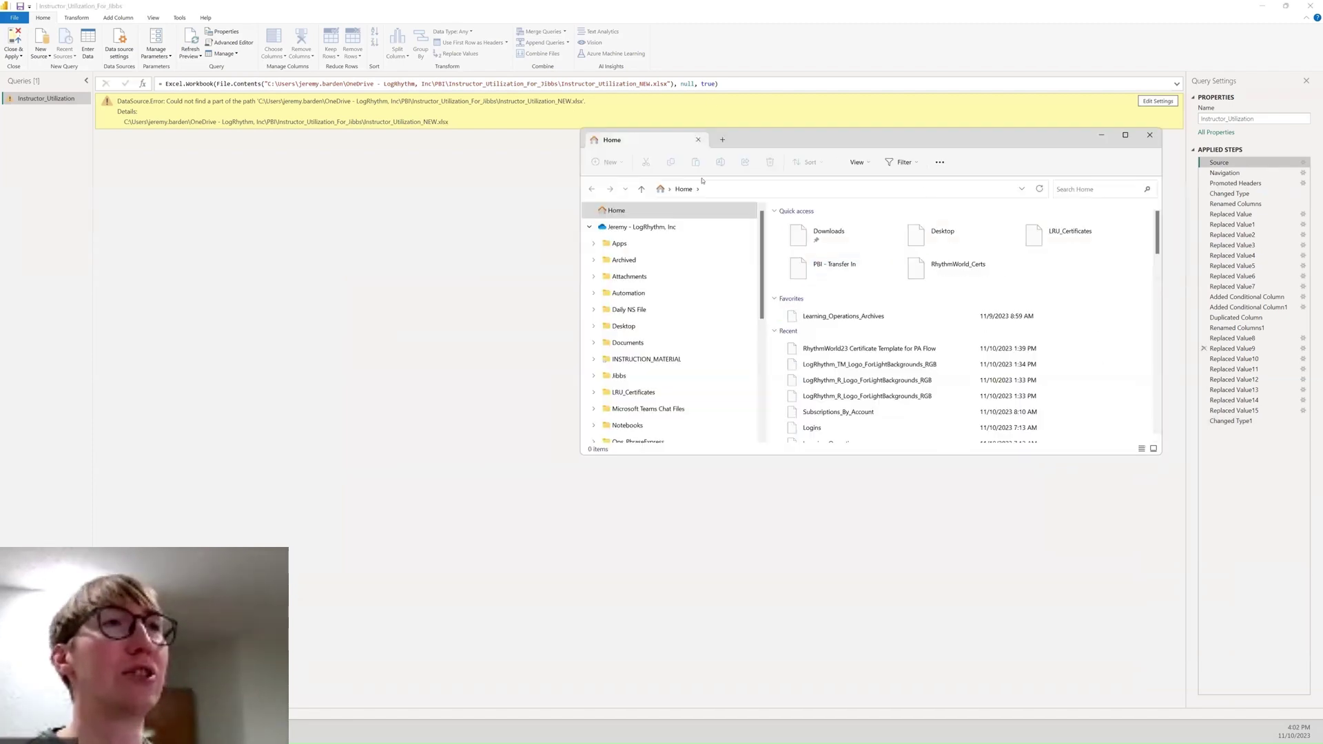
left_click_drag(757, 139, 1322, 139)
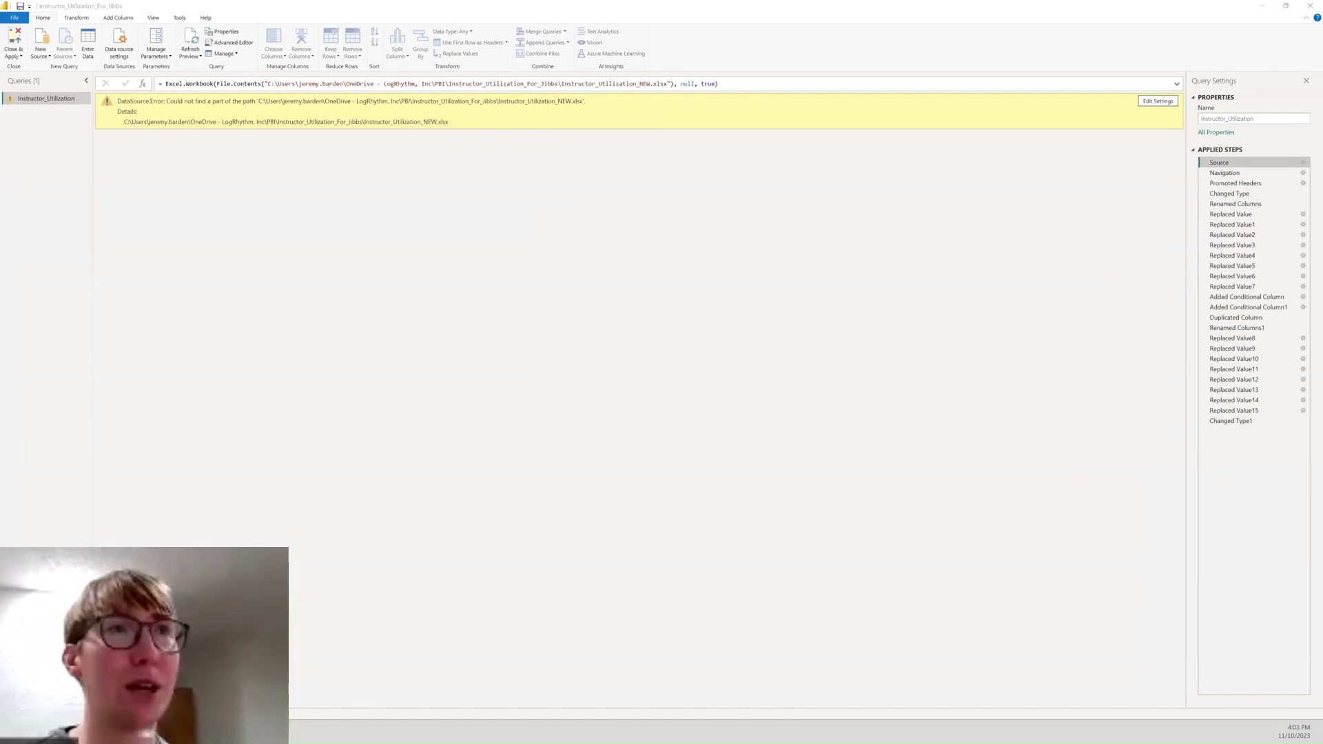
- Show the full path of the PBI_Instructor_Utilization_For_Jibbs folder in File Explorer and highlight its part from the Jibbs folder onward
key("alt+Tab")
left_click(782, 255)
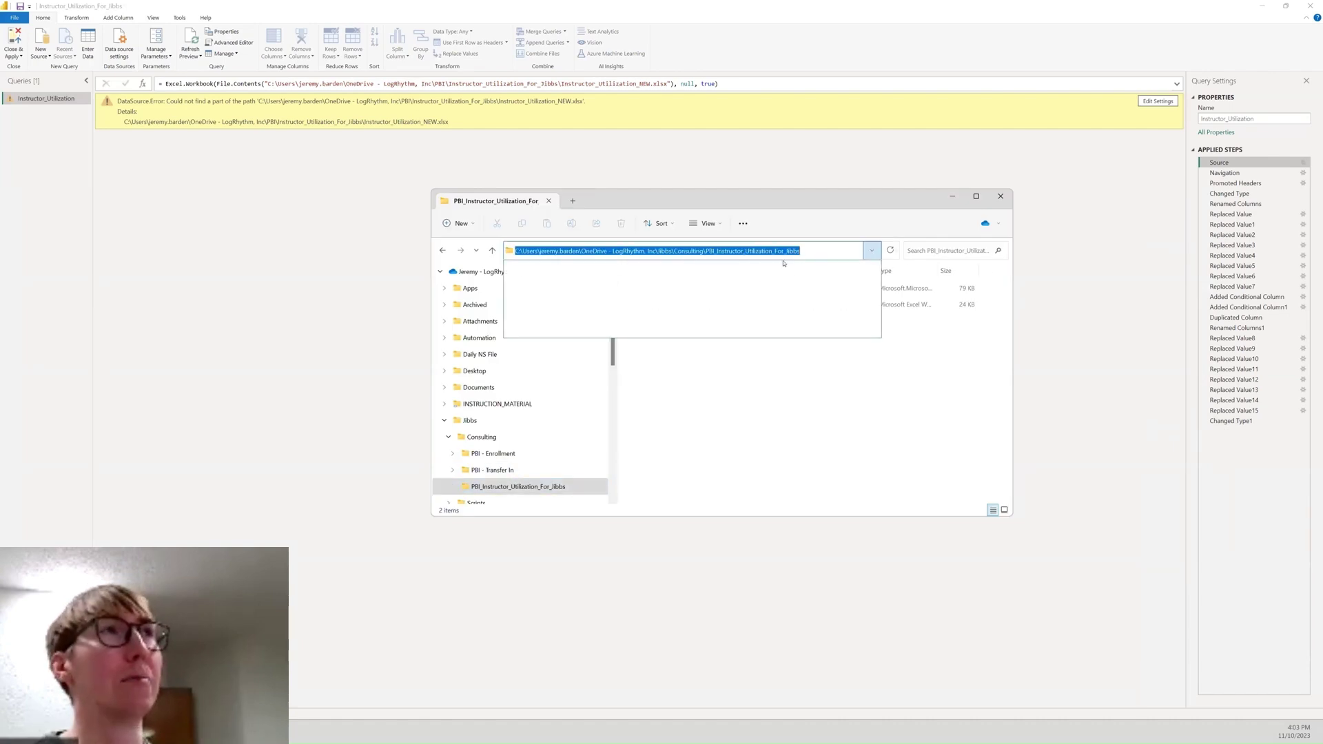
left_click(824, 250)
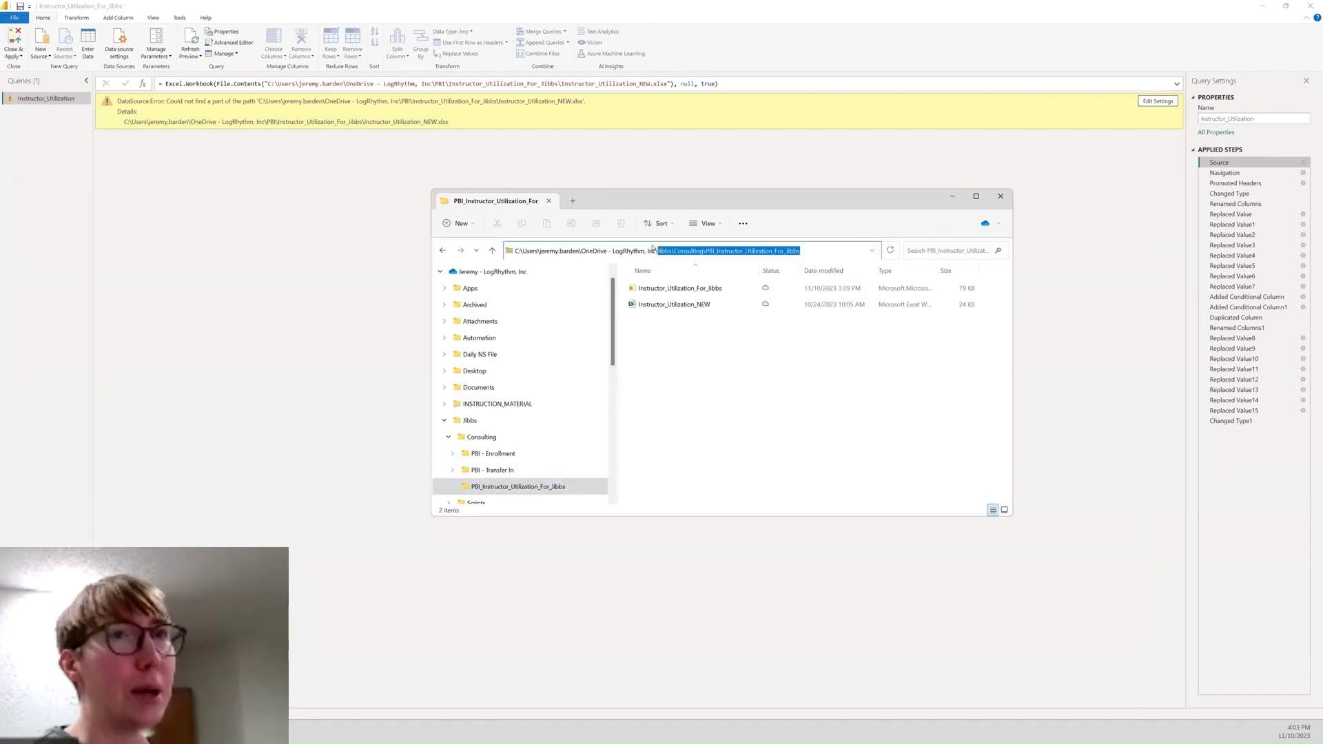
- Return to the query's Changed Type1 step, duplicate the Class Location column and rename the copy Region
key("alt+Tab")
left_click(1230, 421)
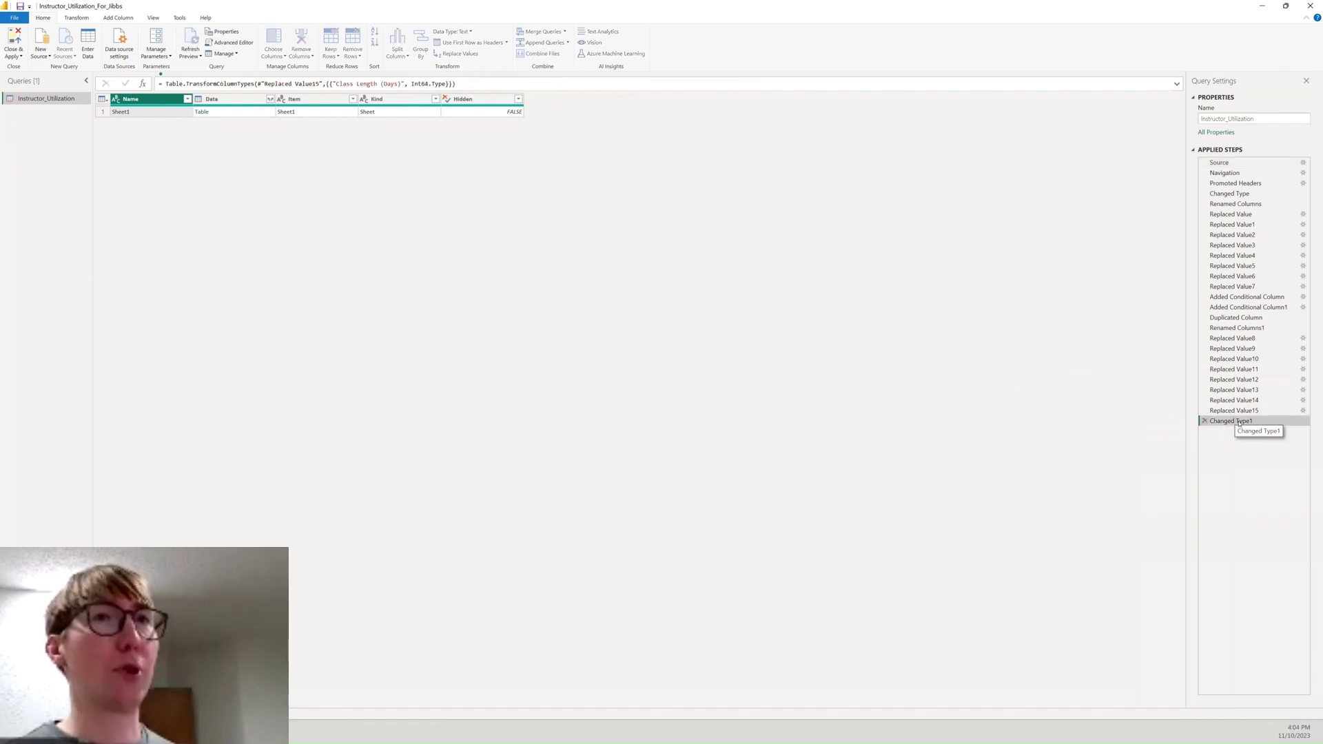
left_click(118, 17)
left_click(130, 53)
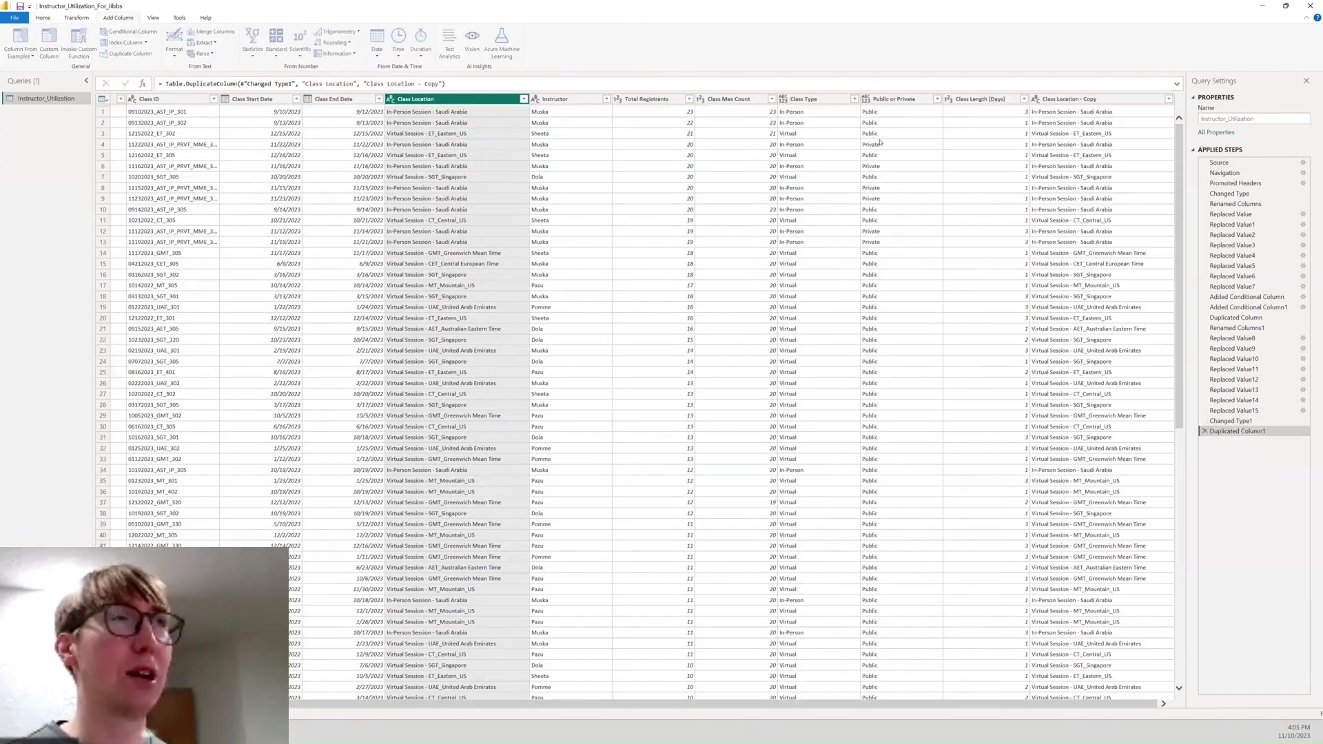
right_click(1094, 100)
left_click(1120, 296)
type("Region")
key("Return")
- Review the distinct values of the Region column and replace "In-Person Session - Saudi Arabia" with "iMETA" in it
left_click(1168, 100)
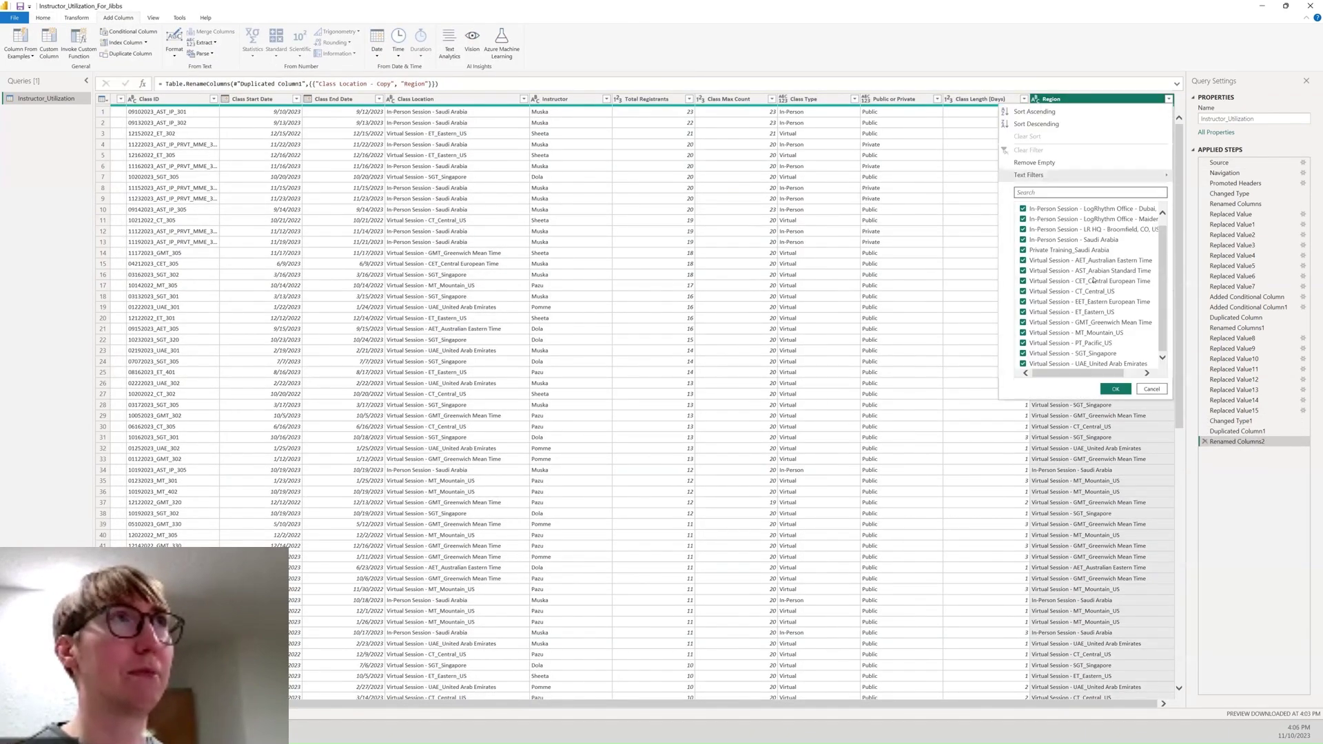
left_click(1155, 390)
right_click(1079, 112)
left_click(1097, 116)
right_click(1089, 100)
left_click(1116, 206)
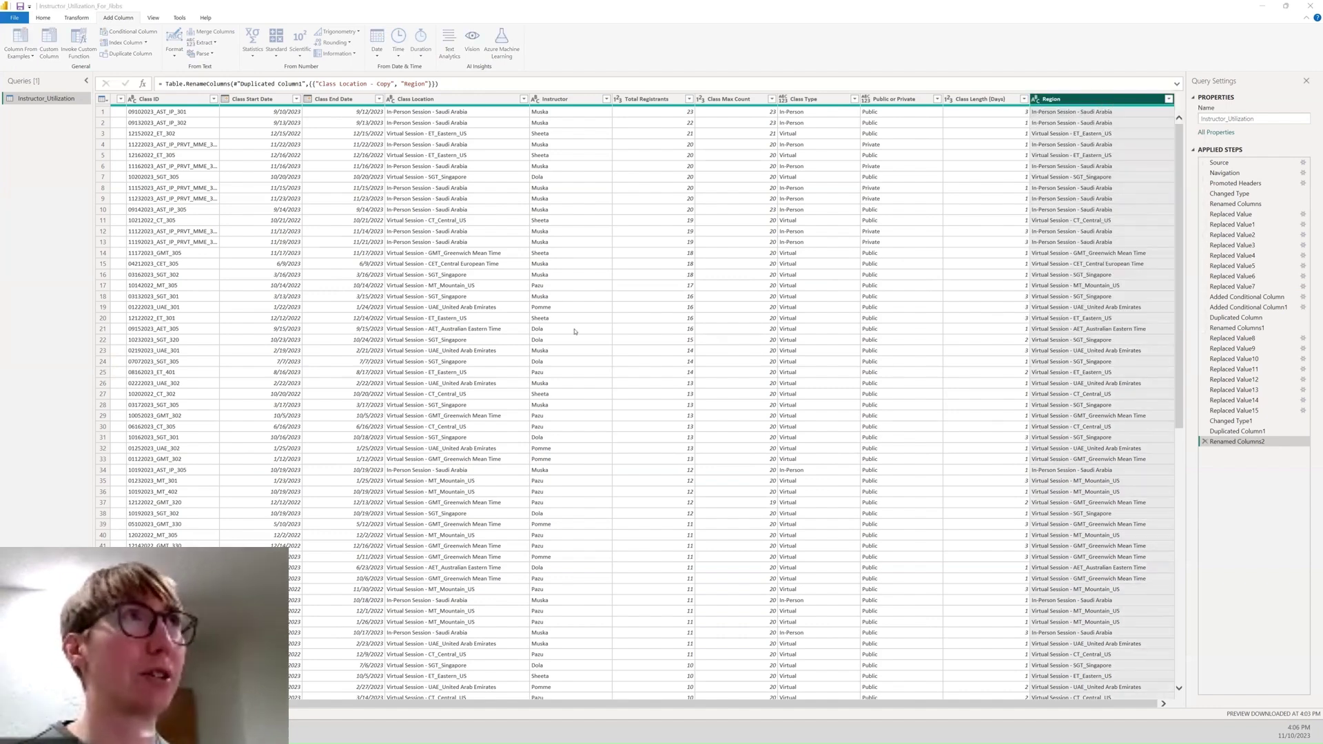
type("In-Person Session - Saudi Arabia")
left_click(567, 370)
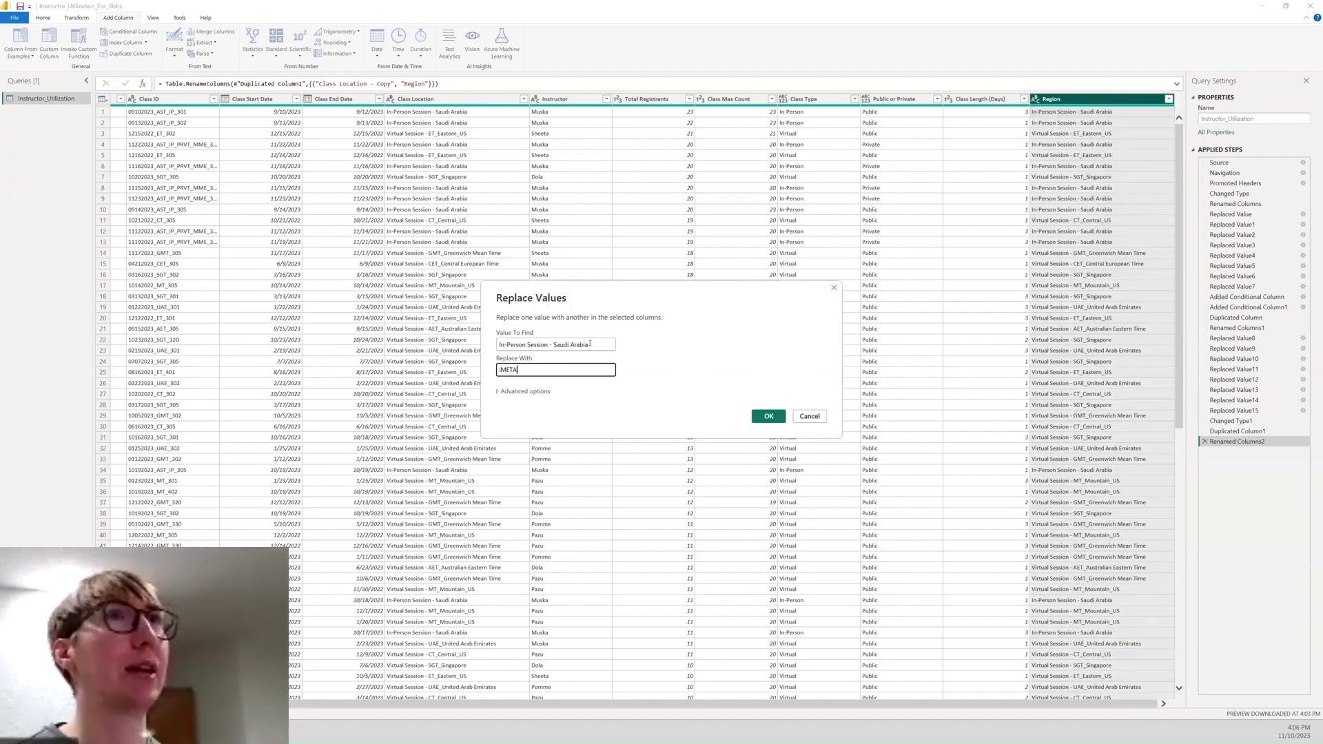
left_click(768, 416)
- Replace "Virtual Session - ET_Eastern_US" with "NA" in the Region column
right_click(1085, 134)
left_click(1102, 139)
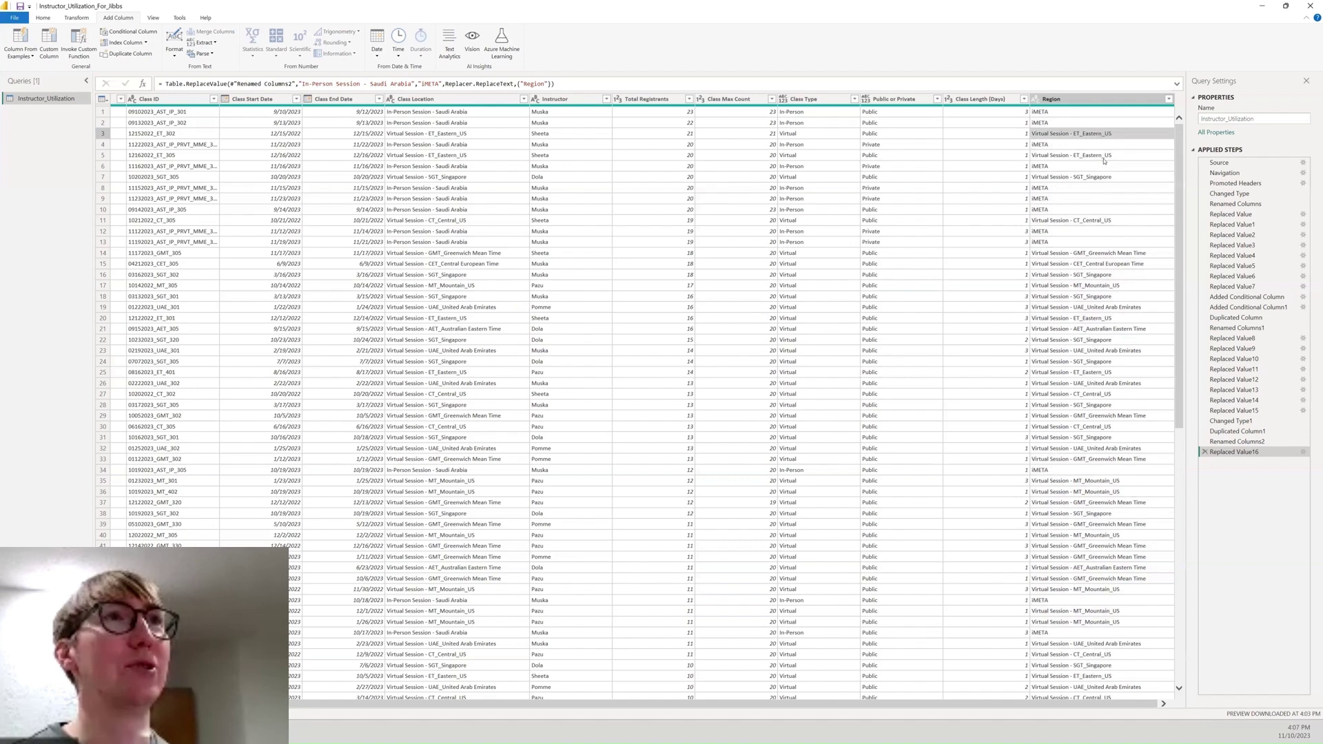
right_click(1076, 99)
left_click(1105, 207)
type("Virtual Session - ET_Eastern_US")
left_click(540, 372)
type("North")
key("BackSpace")
key("BackSpace")
key("BackSpace")
key("BackSpace")
type("A")
key("Return")
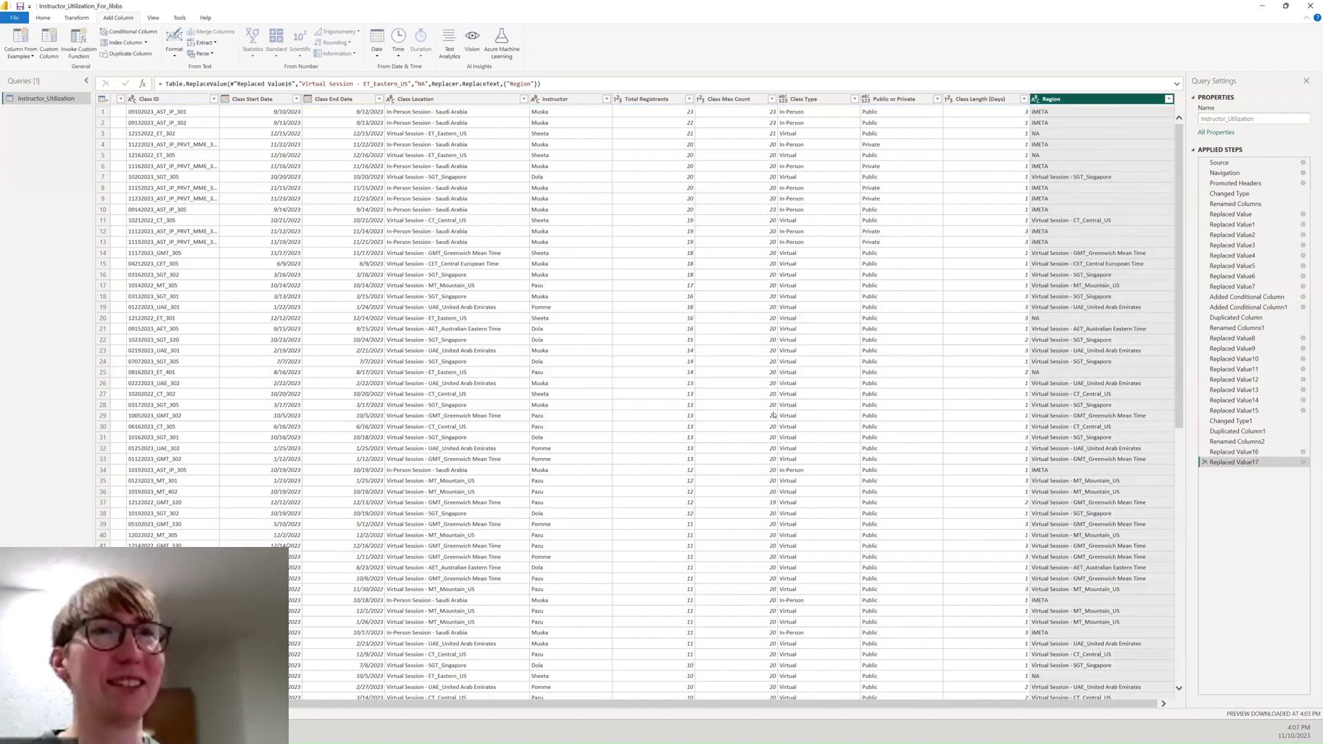
- Replace the remaining location names in the Region column with region codes, including "Private Training_Saudi Arabia", and check the column's value list
right_click(1075, 177)
left_click(1113, 205)
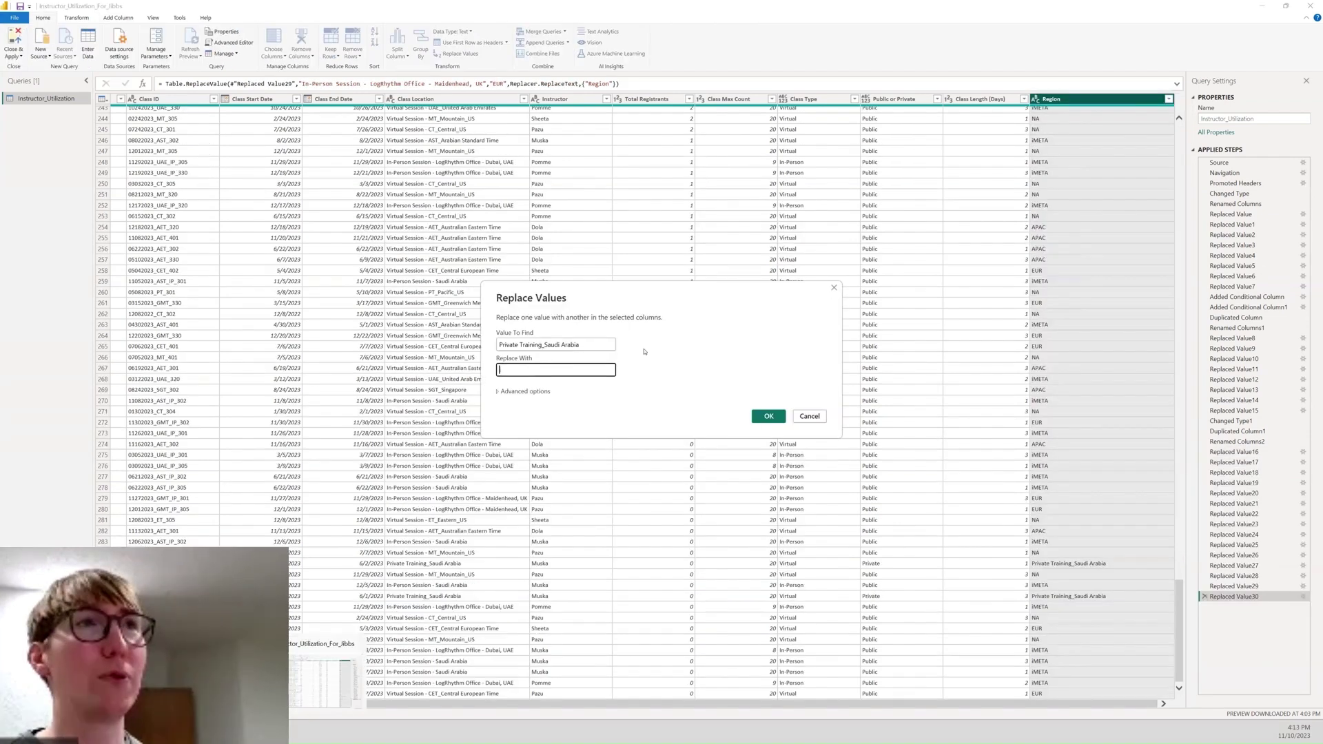
key("Return")
left_click(1168, 98)
left_click(1116, 265)
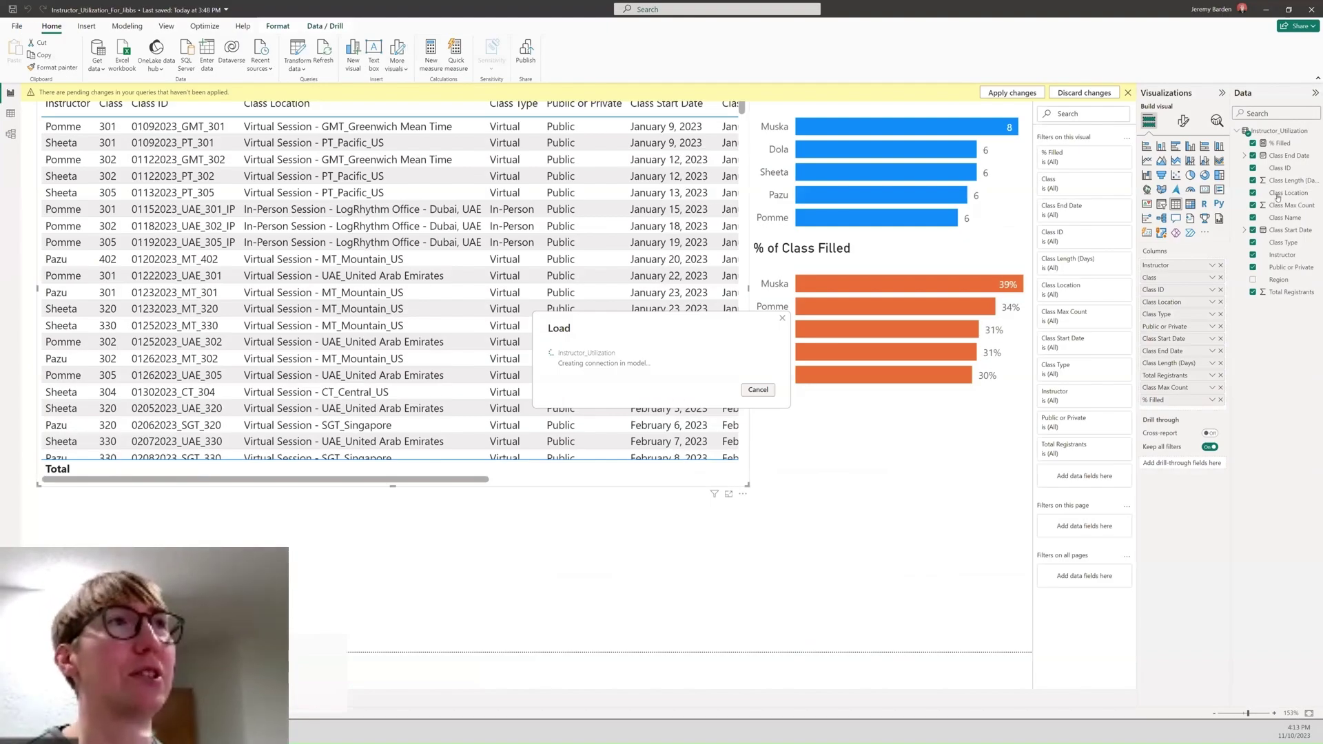
- Add the Region field to the class table between Public or Private and Class Start Date
left_click(1253, 279)
left_click_drag(1152, 412, 1170, 333)
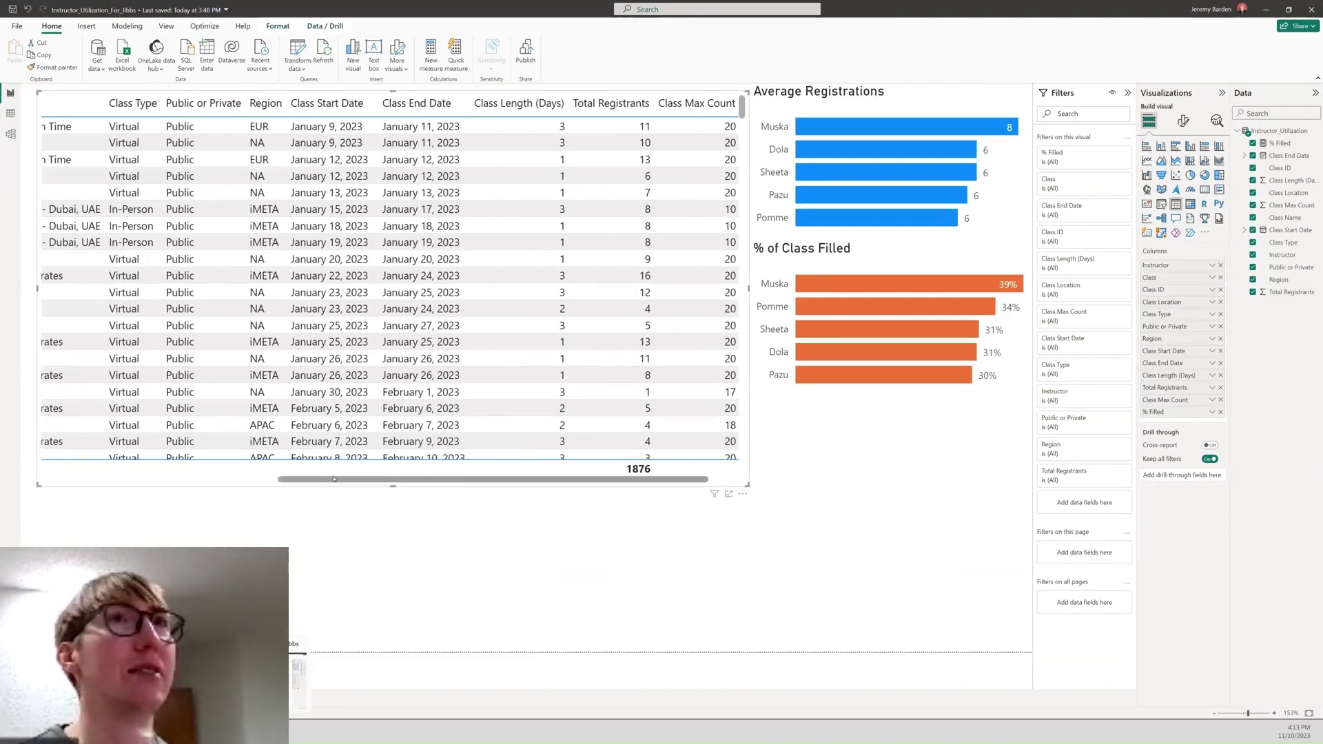
left_click_drag(482, 479, 329, 479)
- Insert a stacked column chart of % Filled by Region and fit it beneath the % of Class Filled chart at the same width
left_click(593, 551)
left_click(1161, 146)
left_click_drag(585, 570, 871, 475)
left_click_drag(324, 477, 751, 475)
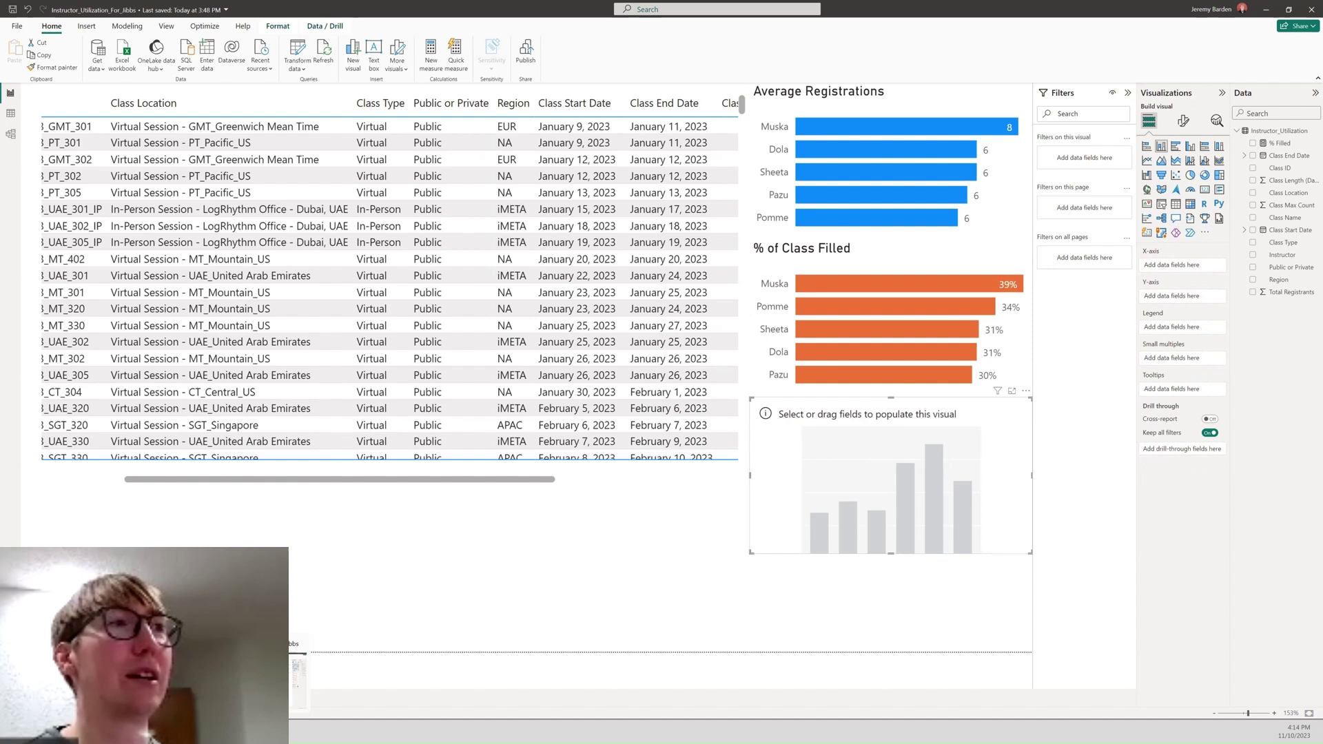
left_click_drag(1178, 272, 1174, 265)
left_click(1253, 143)
- Hide both axis titles and the Y-axis of the % Filled by Region chart and turn on its data labels
left_click(1183, 120)
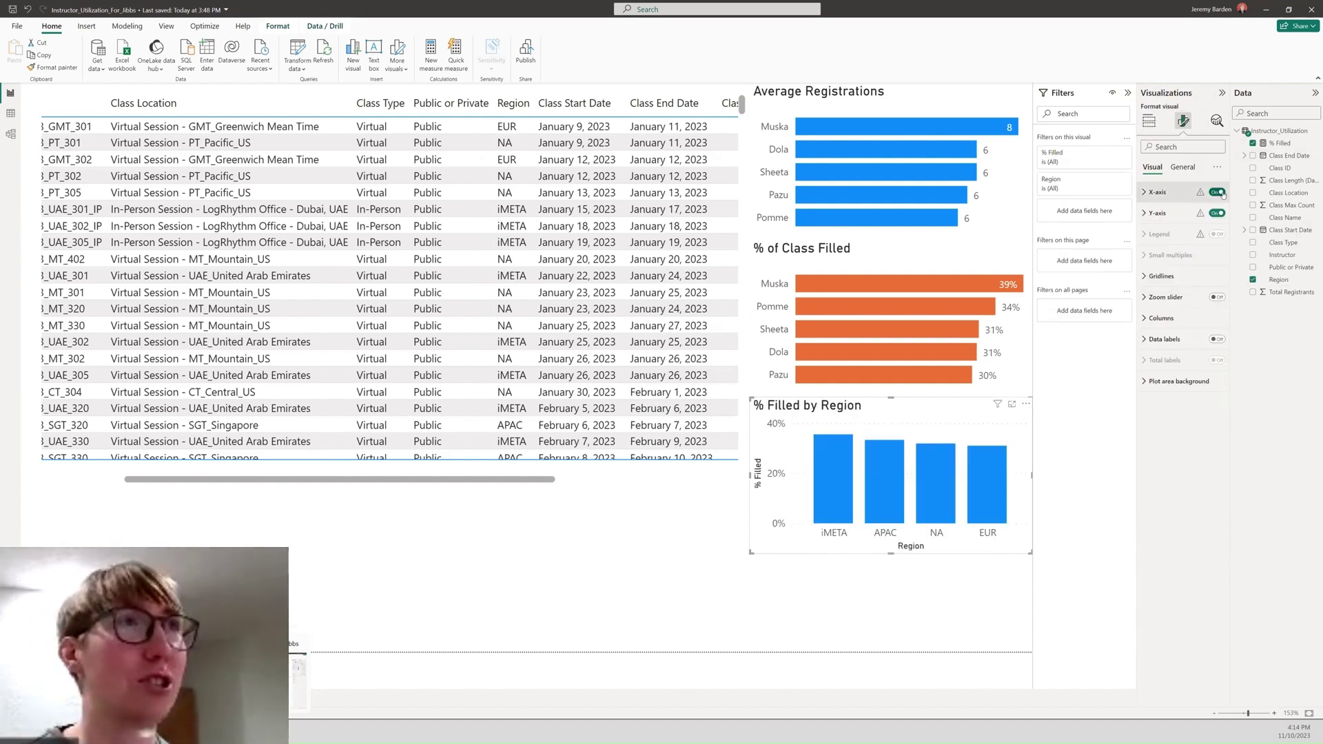
left_click(1146, 192)
left_click(1212, 359)
left_click(1145, 192)
left_click(1145, 213)
left_click(1213, 372)
left_click(1217, 213)
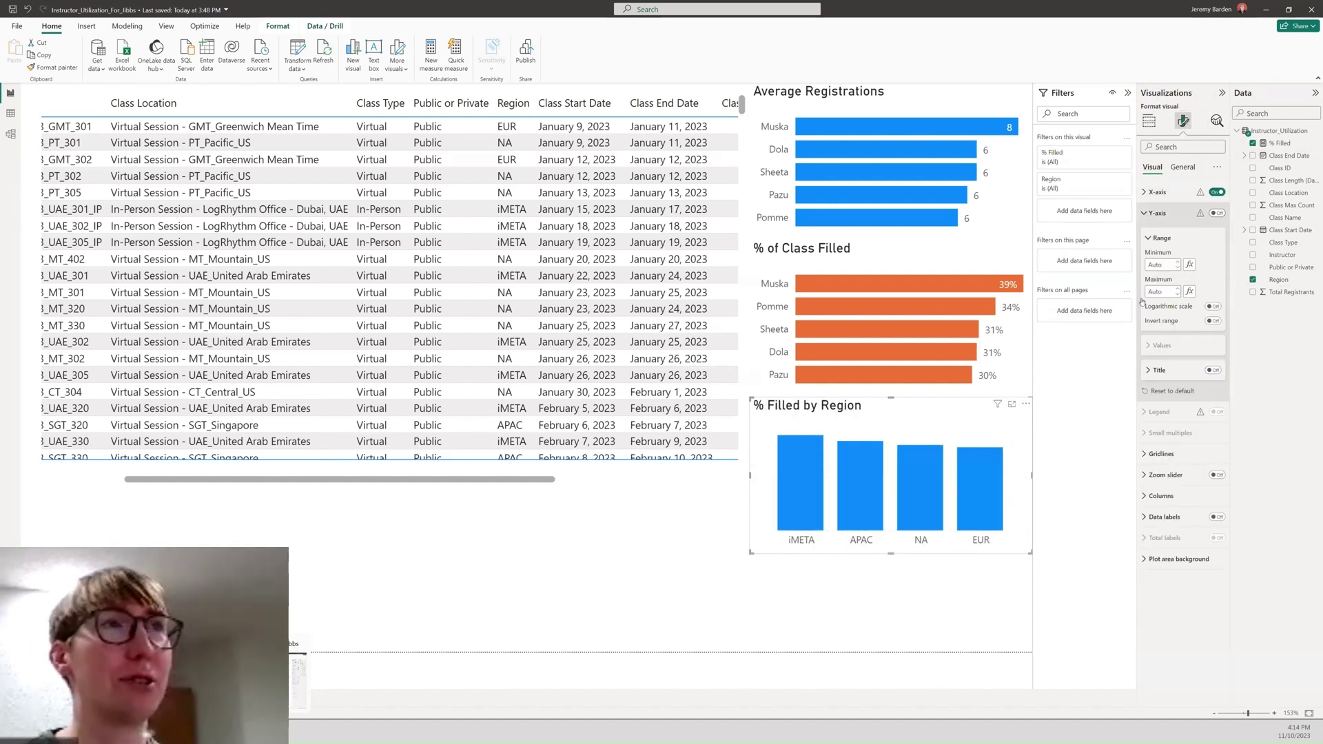
left_click(1145, 213)
left_click(1217, 339)
- Adjust the heights of the three stacked charts so that together they fill the column down to the page's lower edge
left_click_drag(891, 553, 893, 651)
left_click_drag(891, 397, 891, 444)
left_click_drag(891, 339, 891, 385)
left_click(888, 354)
left_click_drag(891, 240, 891, 259)
left_click_drag(891, 288, 893, 266)
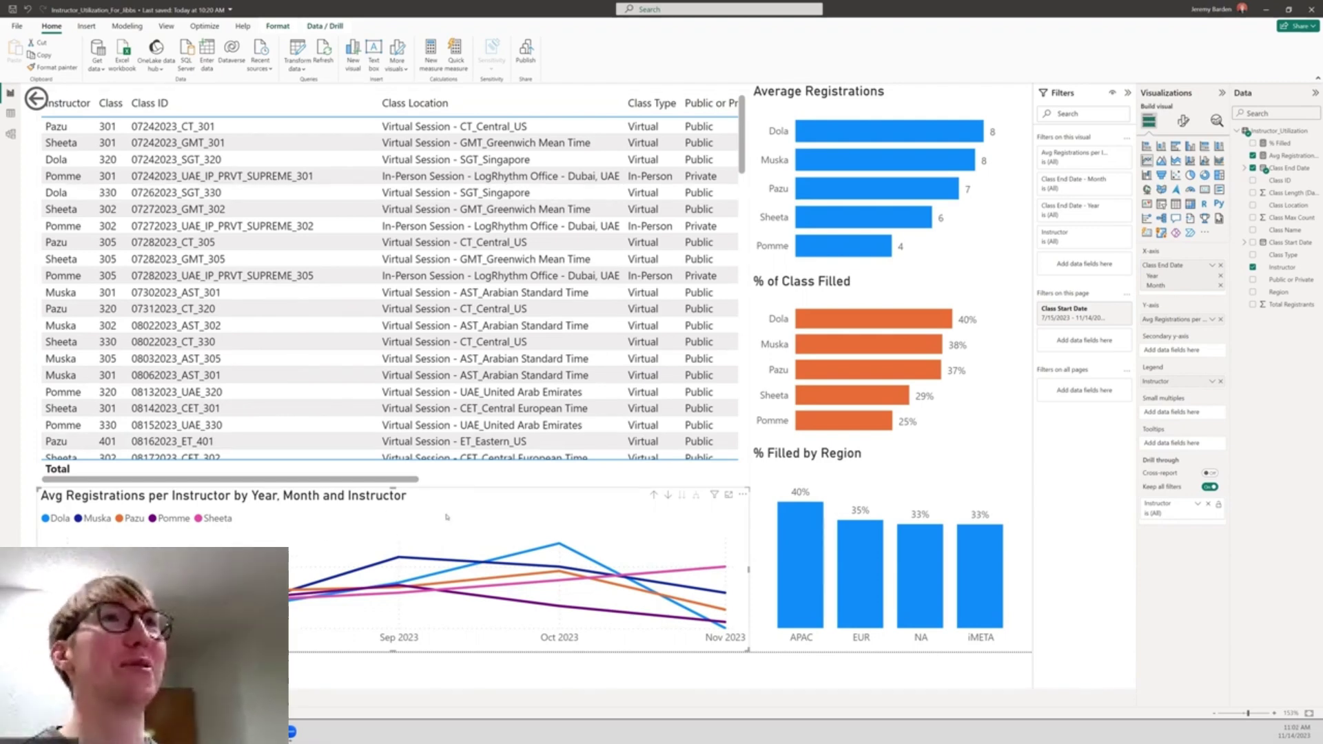
- Insert a new line chart with Instructor as the legend and Avg Registrations per Instructor on the Y-axis
left_click(87, 26)
left_click(44, 55)
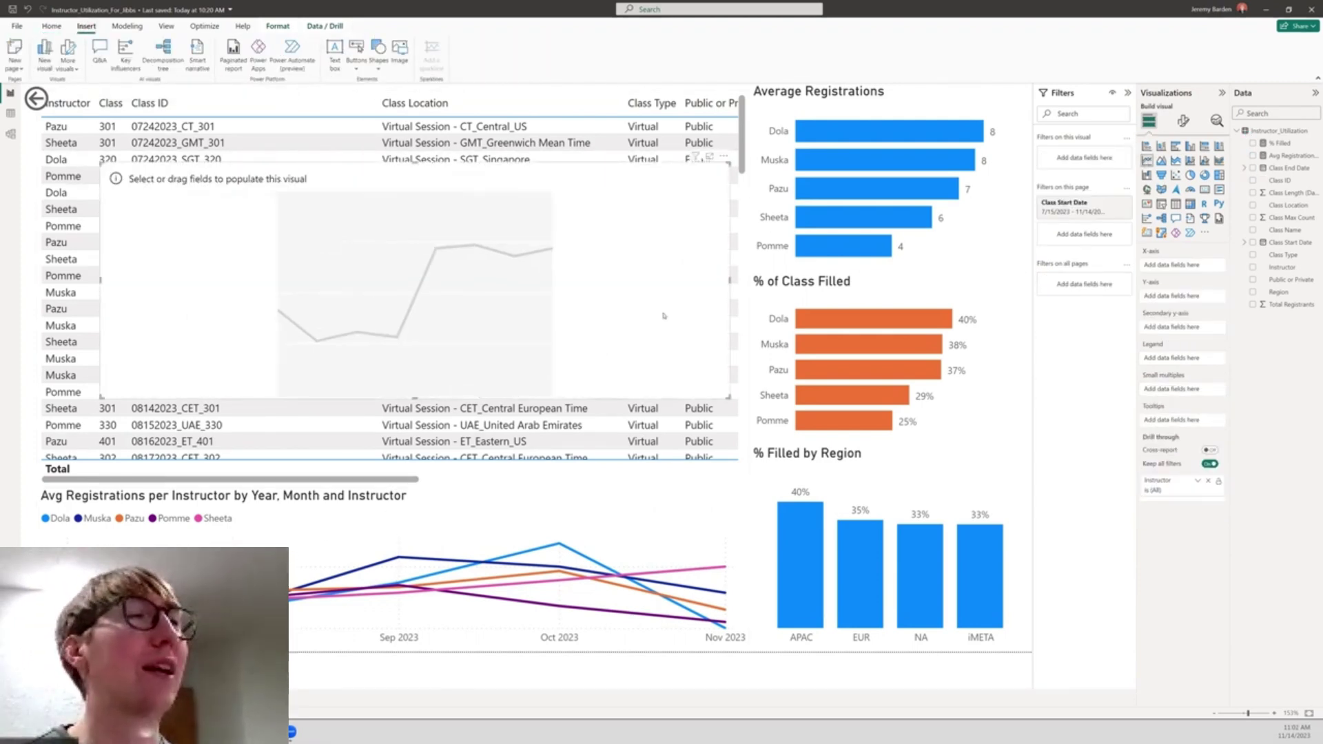
left_click_drag(1202, 361, 1171, 357)
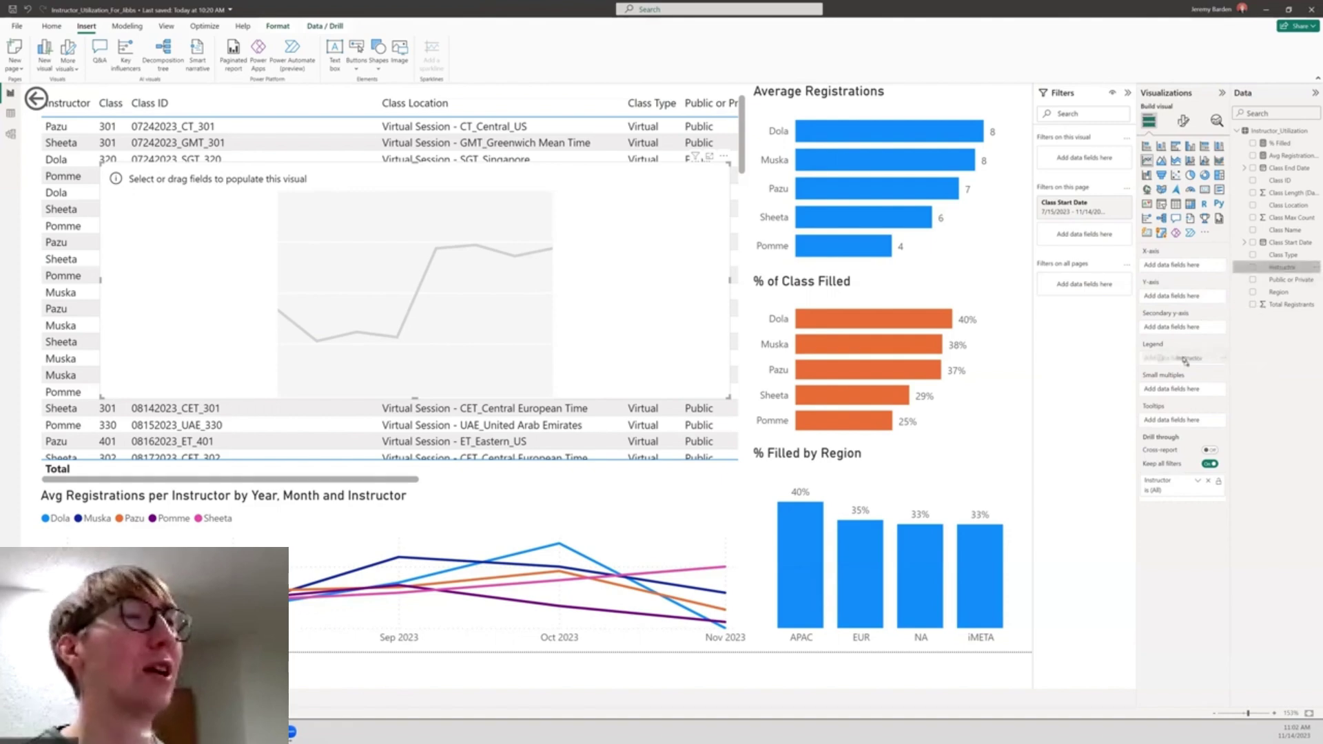
left_click_drag(1283, 156, 1175, 297)
- Review the measure's formula and put Class End Date on the new line chart's X-axis, keeping only Year and Month
left_click_drag(76, 128, 76, 99)
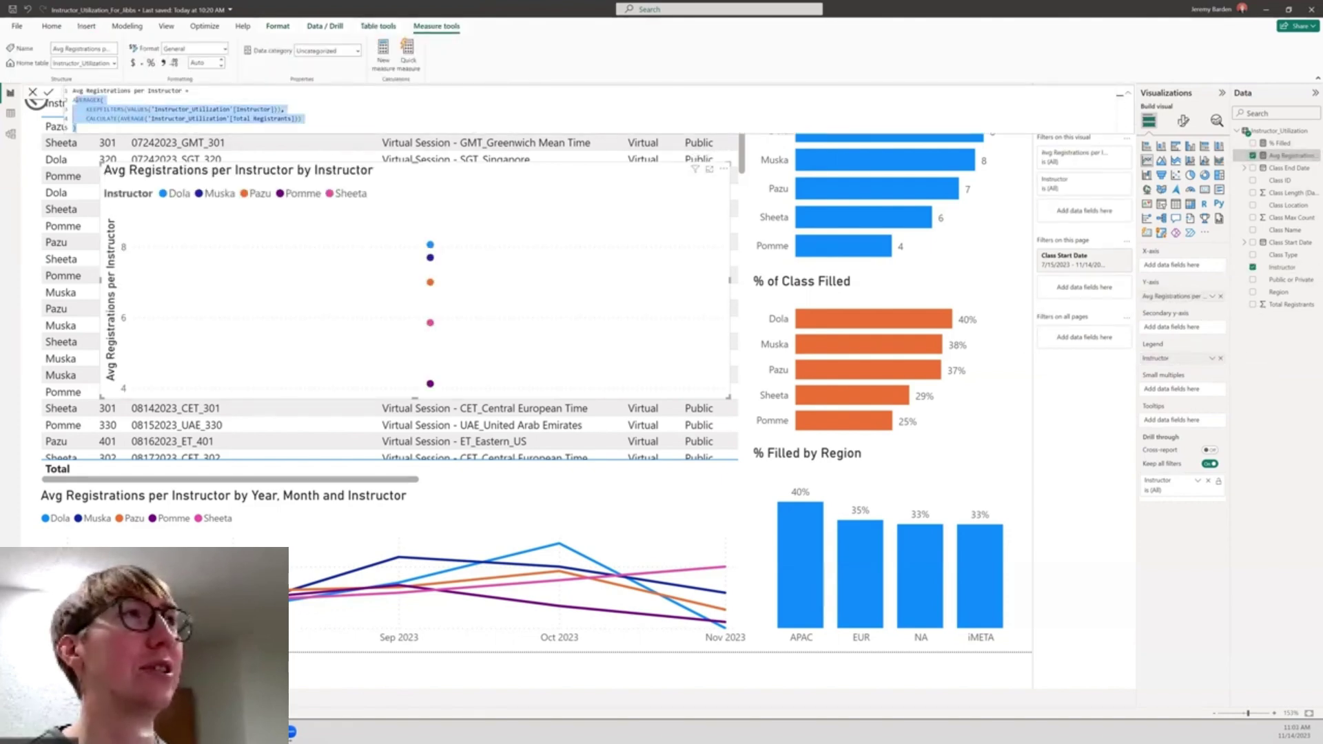
left_click(1289, 303)
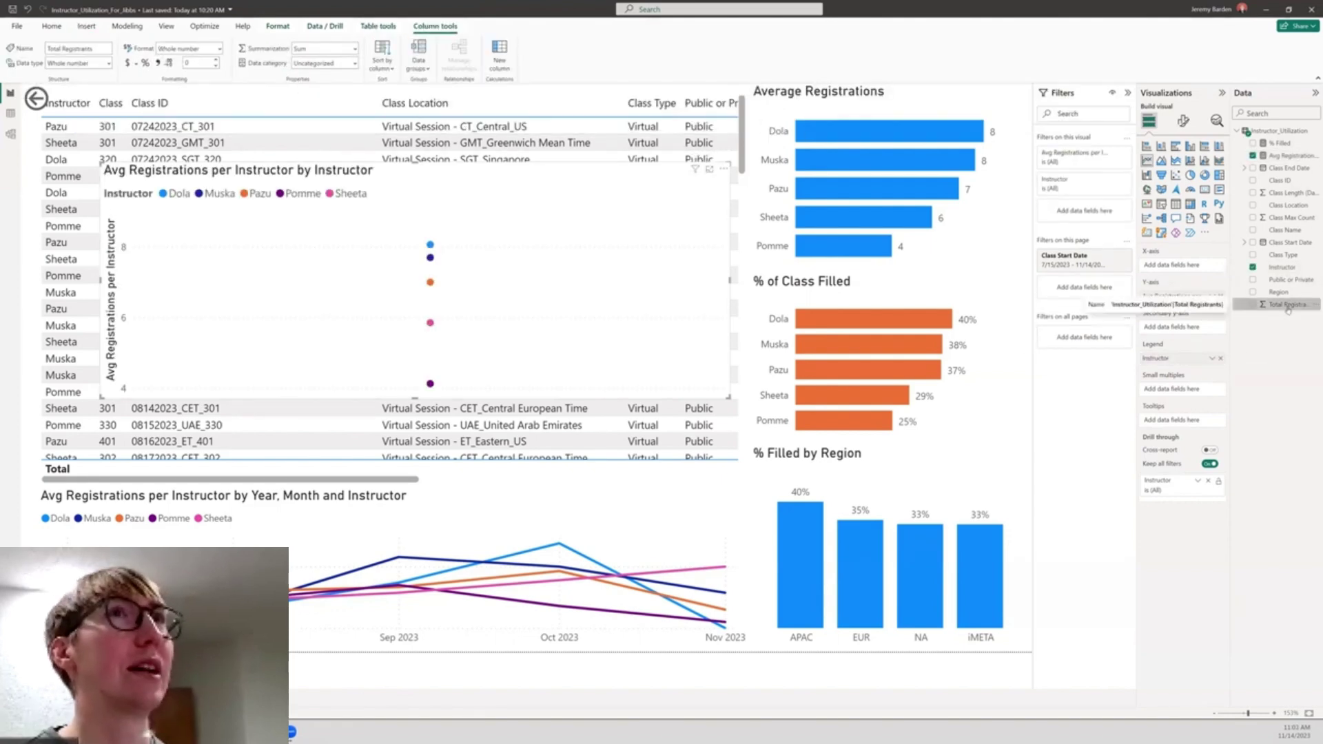
left_click_drag(1288, 167, 1175, 300)
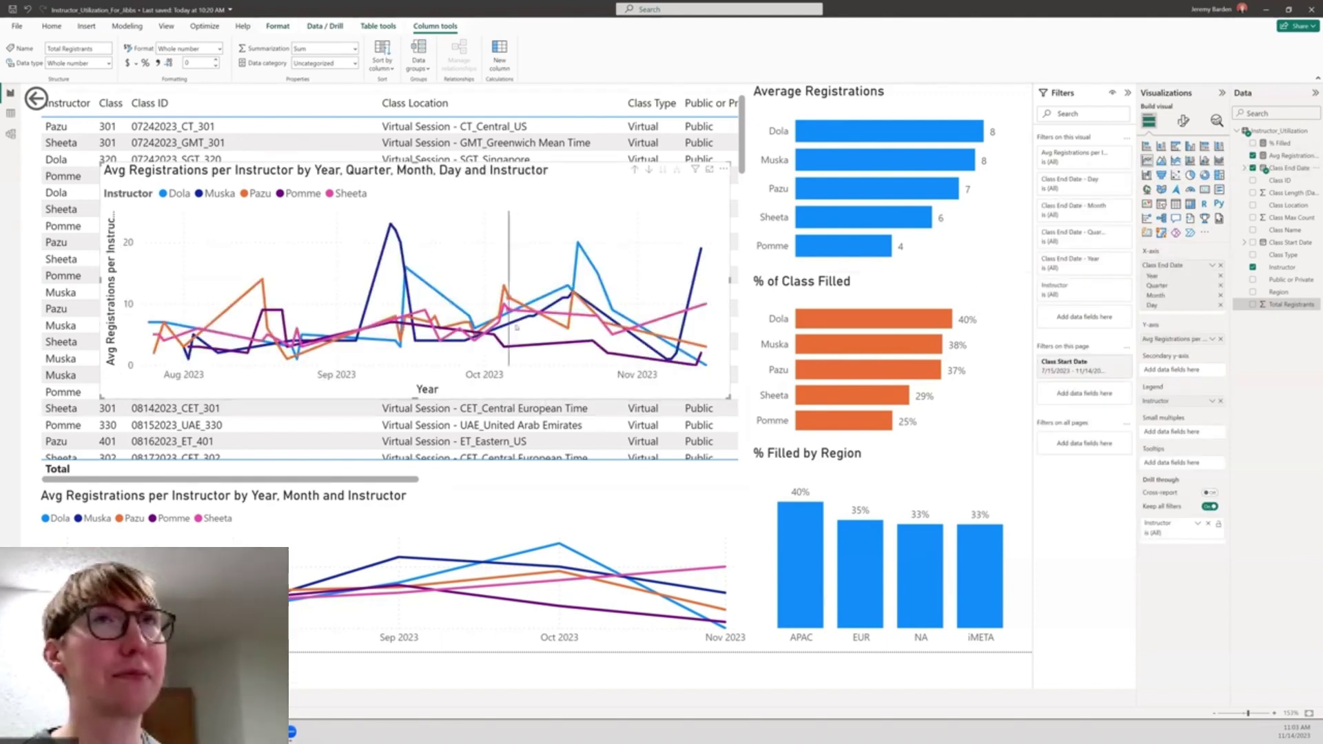
left_click(1221, 286)
left_click(1220, 295)
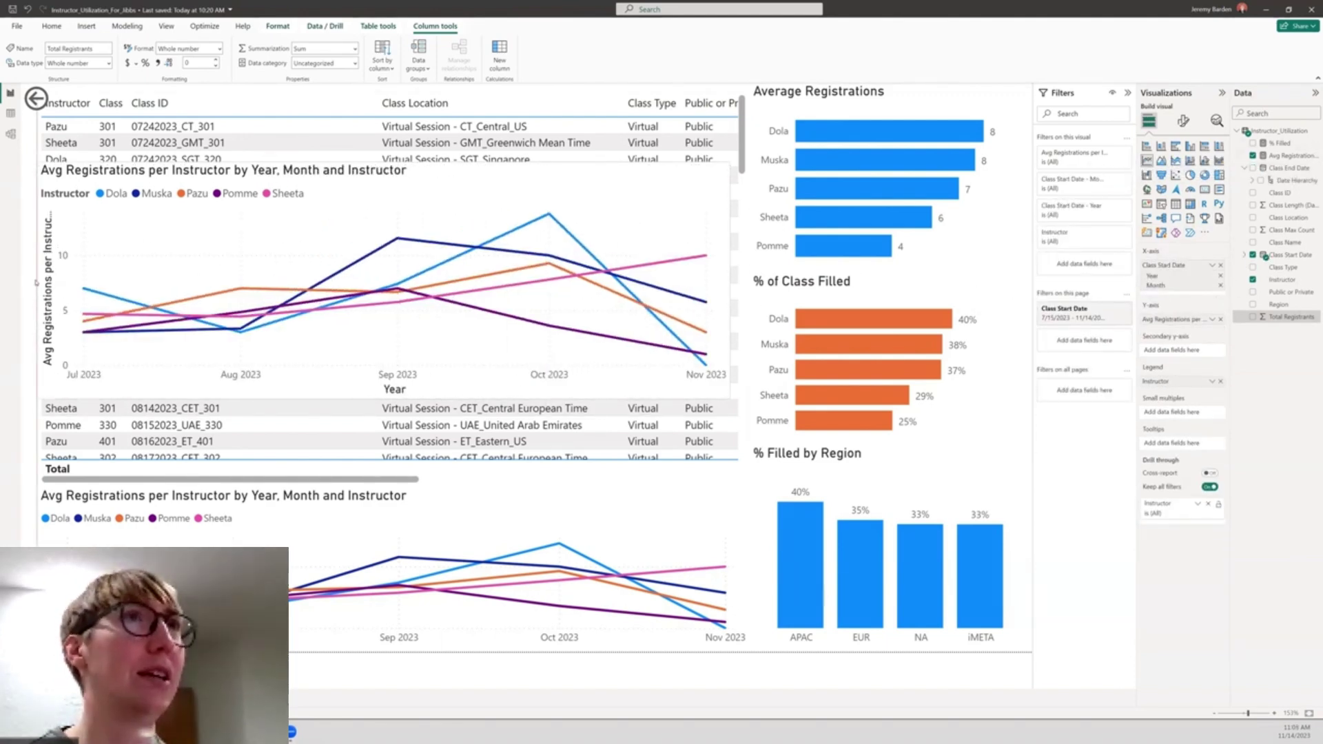
- Widen the new line chart, expand the page's Class Start Date filter for review, and delete that overlapping chart
left_click_drag(730, 354, 746, 356)
left_click(1078, 310)
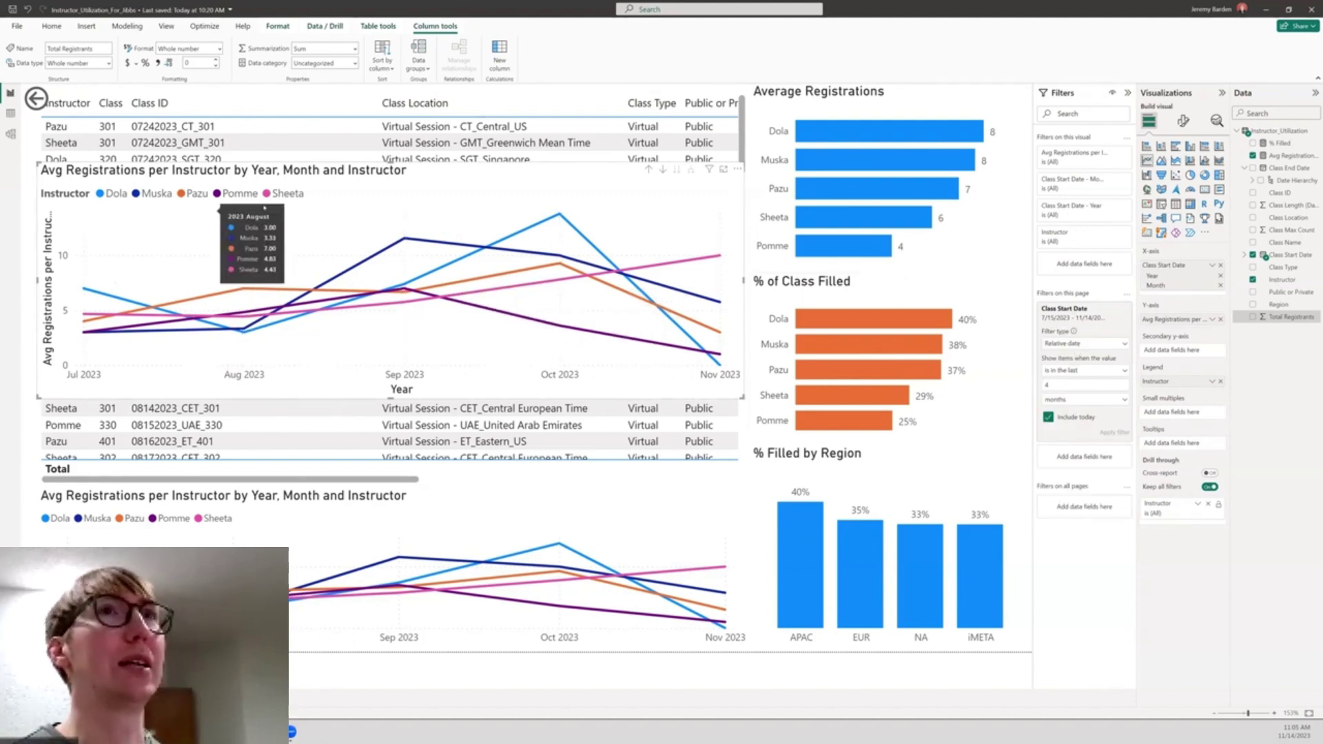
left_click(296, 508)
left_click(344, 338)
key("Delete")
- Retitle the line chart beneath the table as Avg Registrations per Instructor over time
left_click(262, 513)
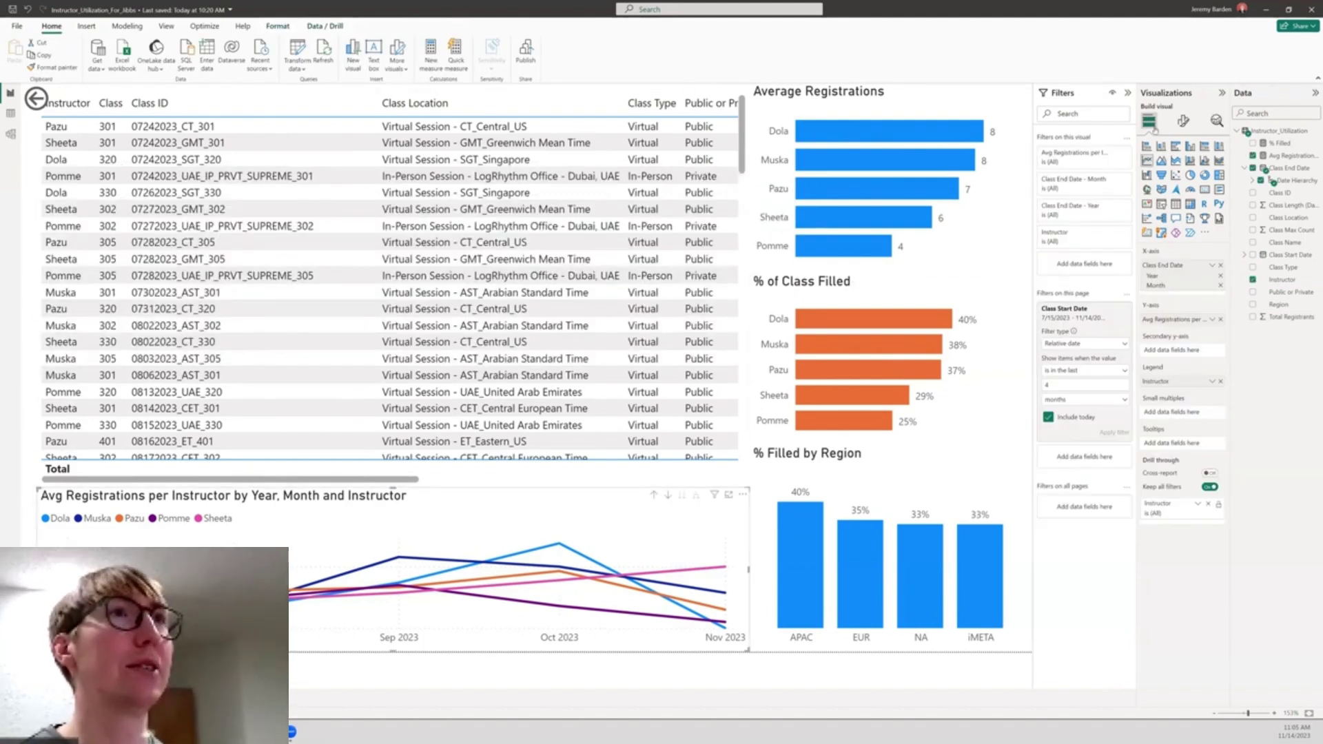
left_click(1182, 120)
left_click(1154, 213)
left_click(1188, 266)
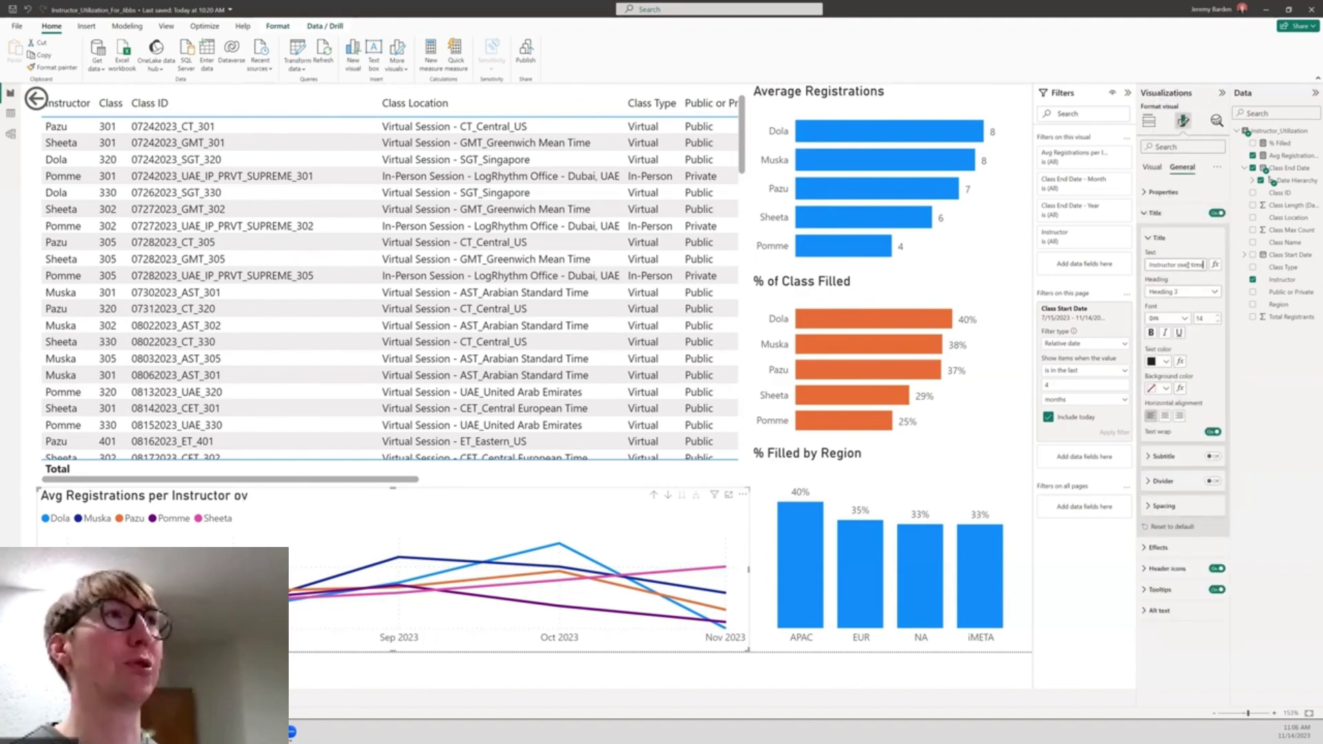
- Try hiding the Y-axis and showing data labels on the Avg Registrations per Instructor over time chart
left_click(1152, 168)
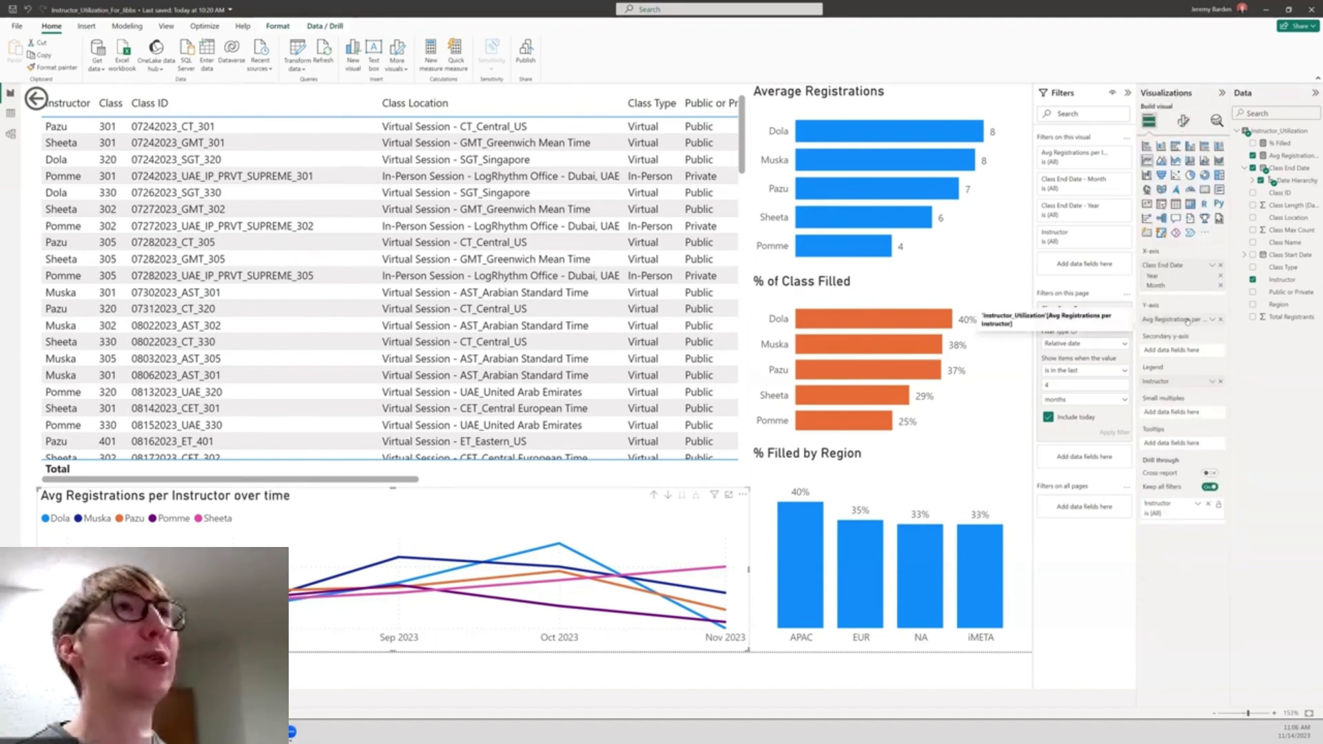
left_click(1217, 213)
left_click(1217, 213)
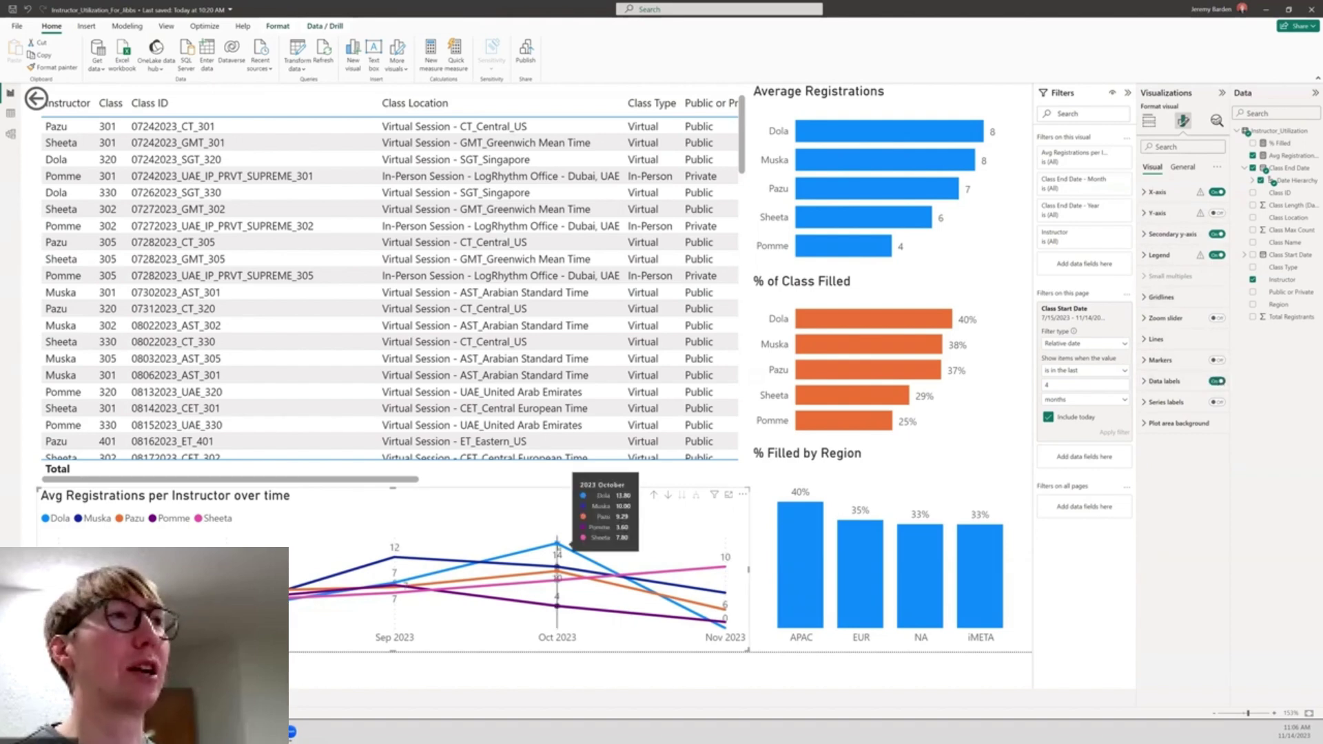
mouse_move(560, 546)
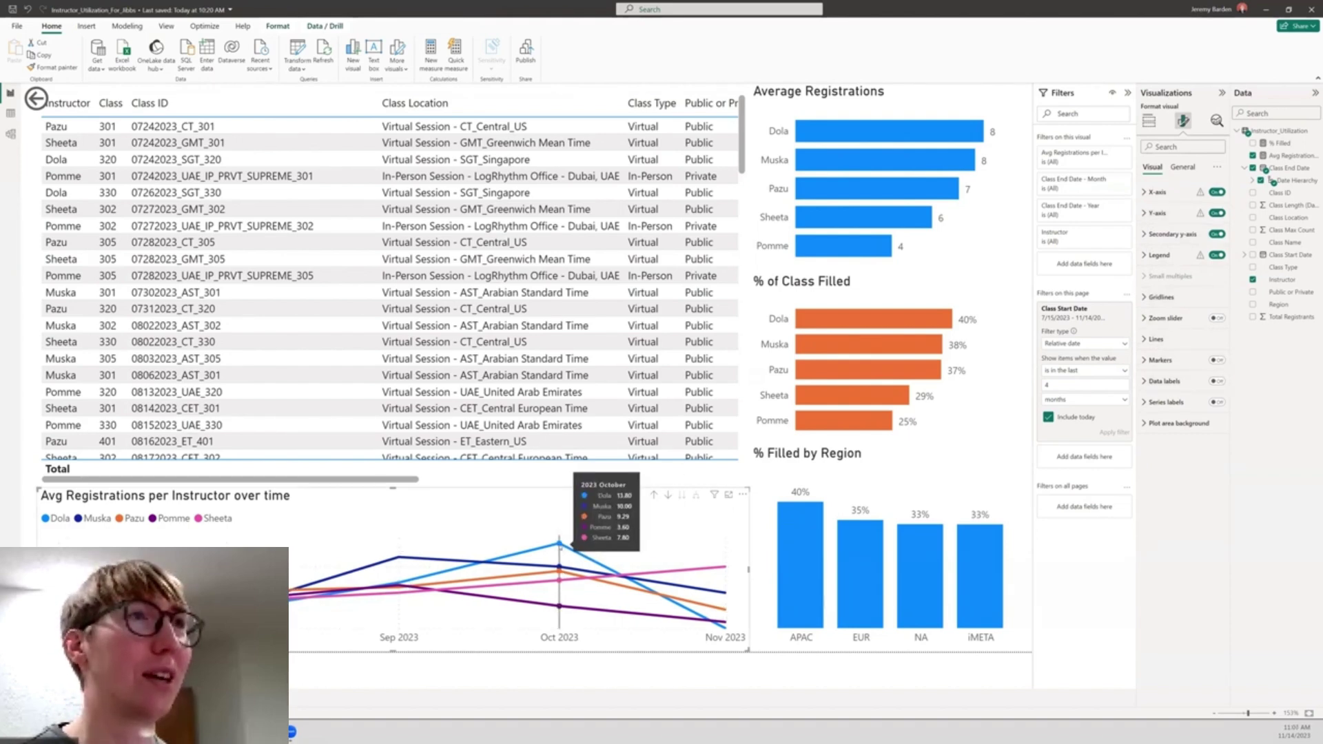
- Change the number format of the Avg Registrations per Instructor measure and check the line chart's October tooltip
left_click(1293, 156)
left_click(225, 49)
left_click(187, 88)
mouse_move(561, 547)
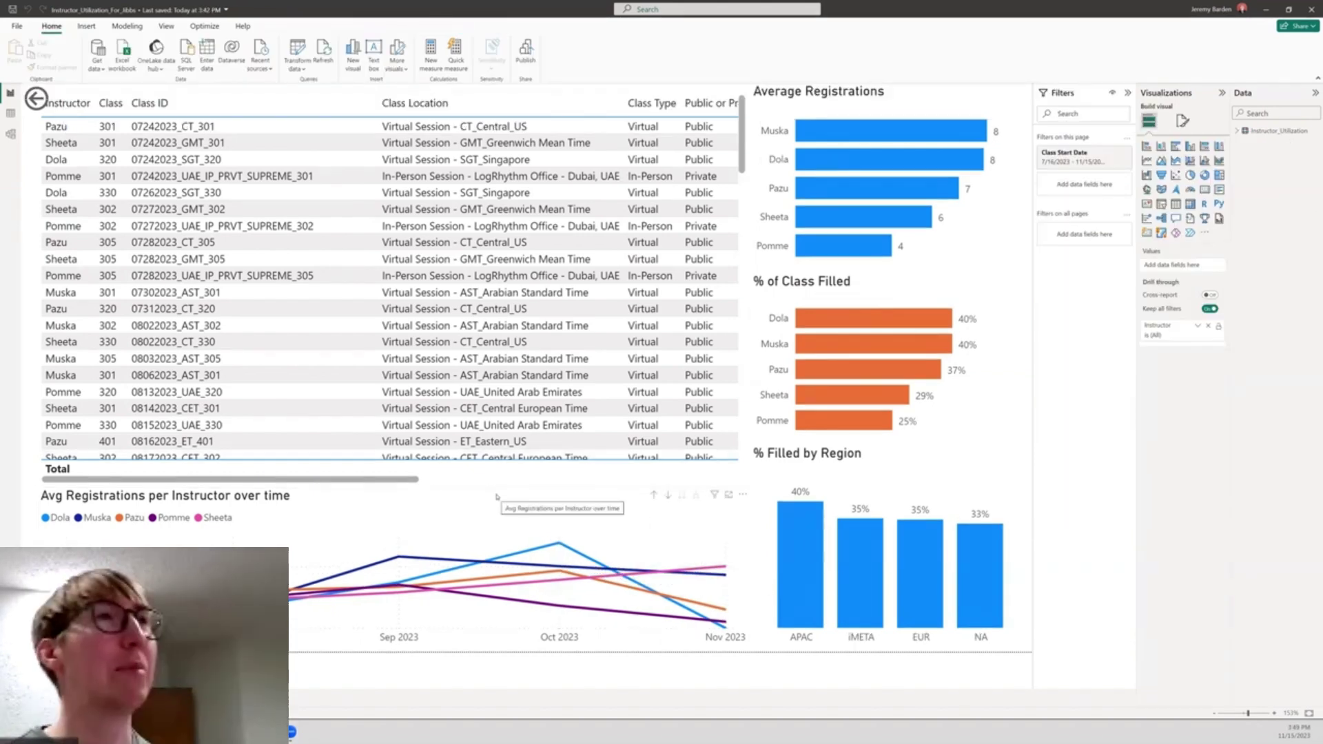
- Narrow the line chart to about half its width and insert an empty clustered bar chart in the freed space
left_click(541, 498)
left_click_drag(747, 568, 383, 568)
left_click(551, 572)
left_click(1175, 146)
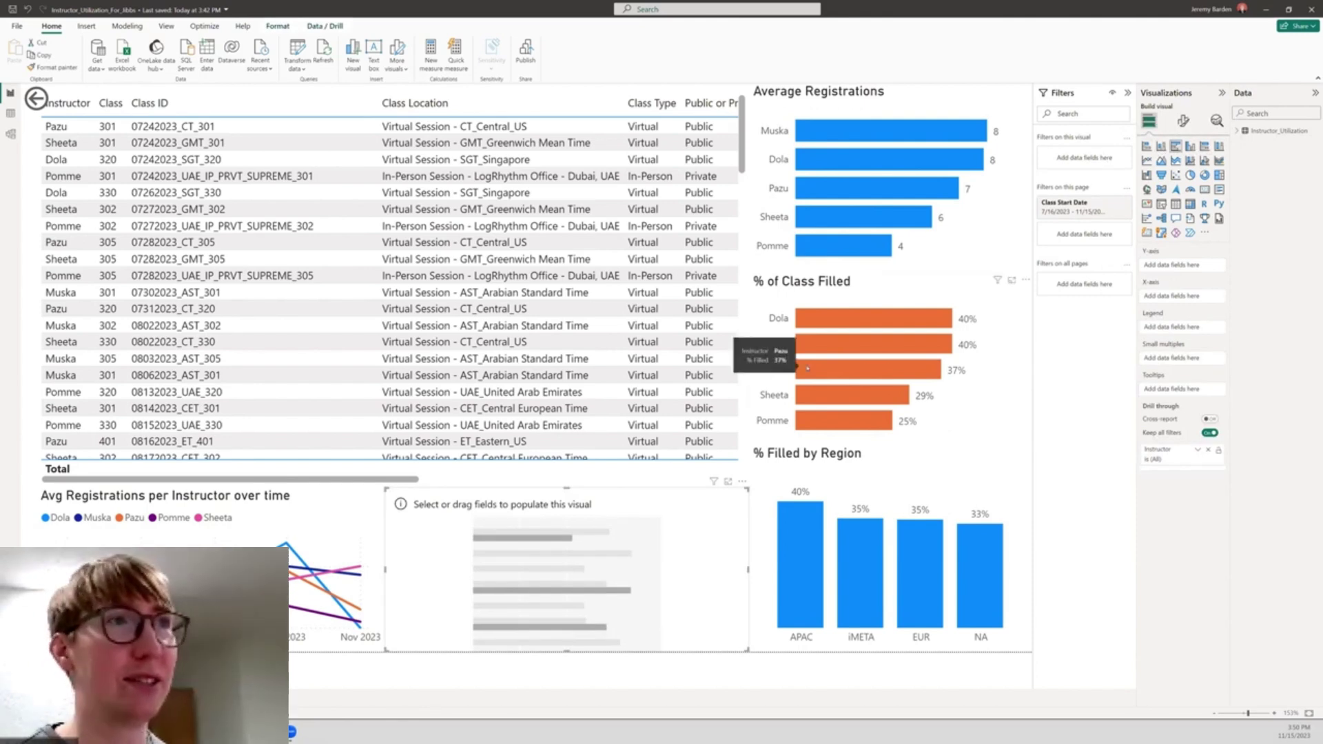
- Create a measure Total Teaching Days = SUM(Instructor_Utilization[Class Length (Days)])
left_click(1236, 131)
left_click(431, 56)
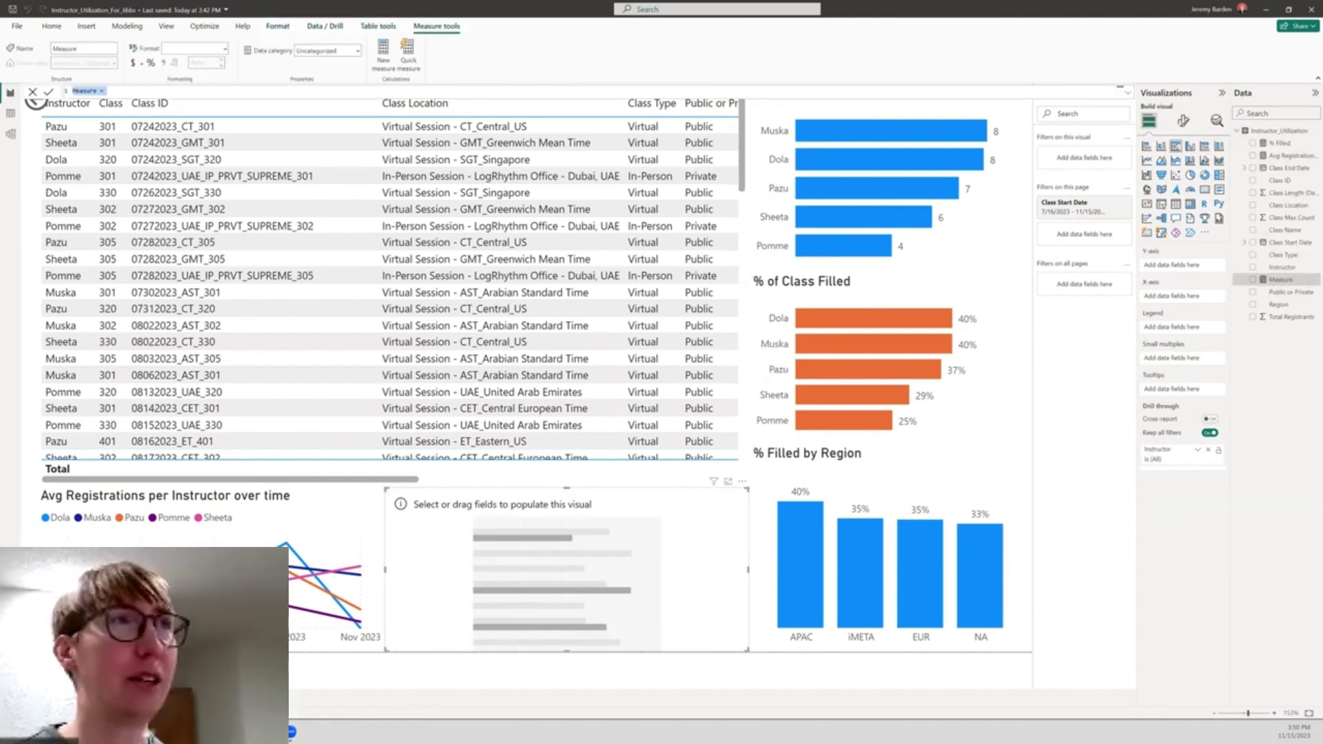
type("Total Teaching Days = SUM(")
left_click(264, 127)
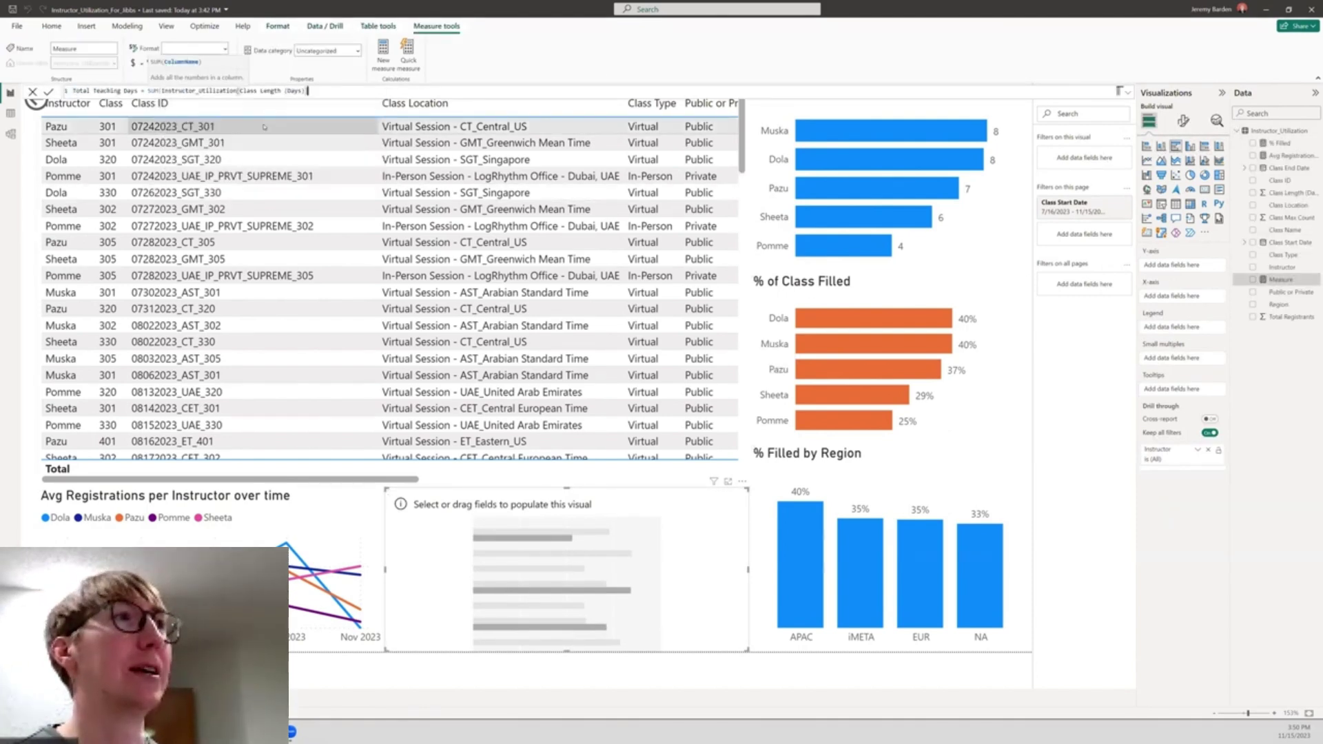
key("Return")
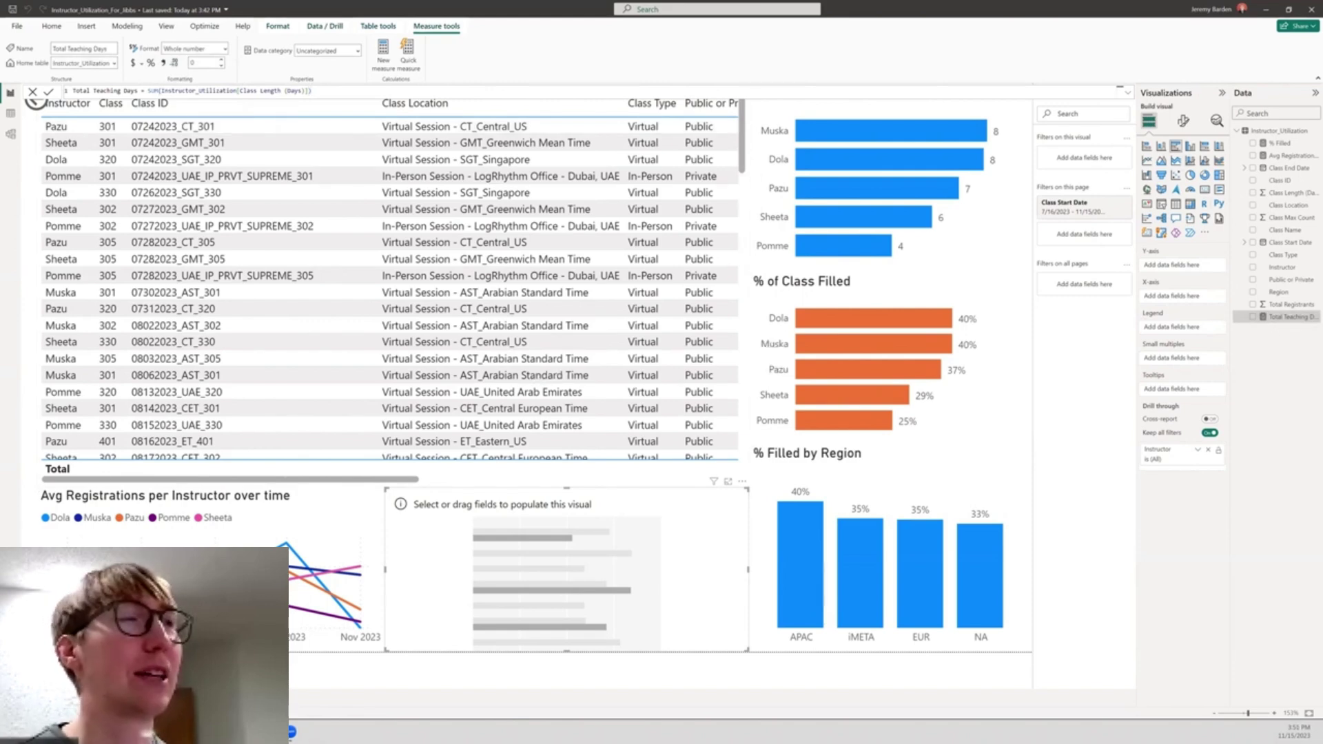
- Create a measure Avg Days Spent Teaching per Month that divides [Total Teaching Days] by 6 with DIVIDE
left_click(383, 54)
type("Avg Days Spent Teaching")
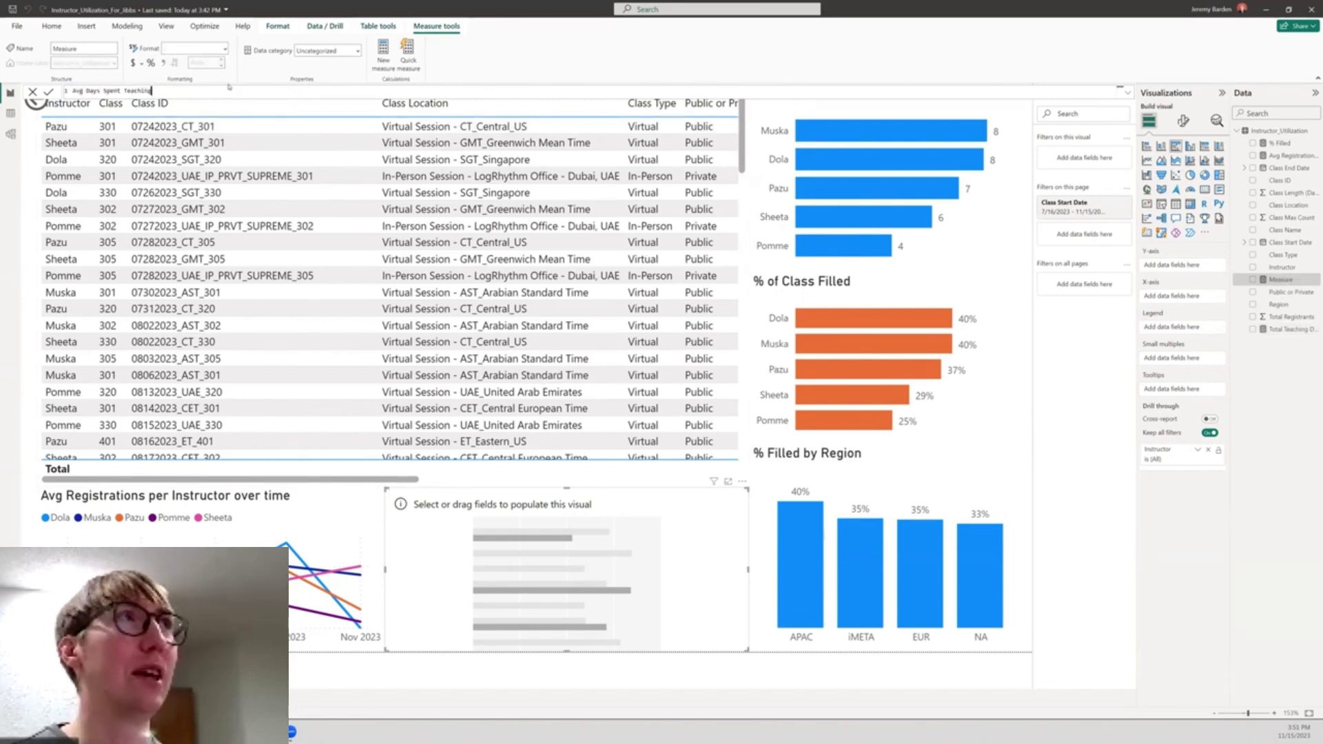
type(" per Month = DIVIDE([")
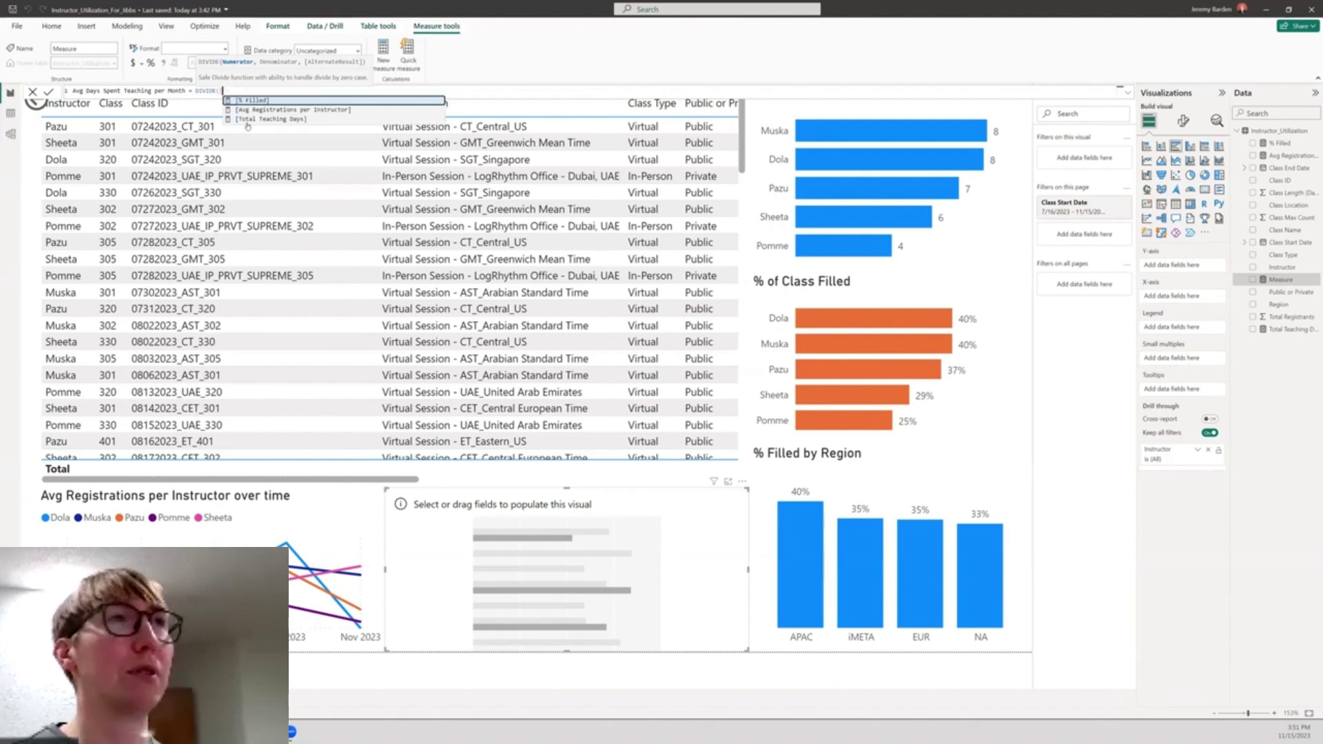
left_click(255, 120)
type(",6)")
key("Return")
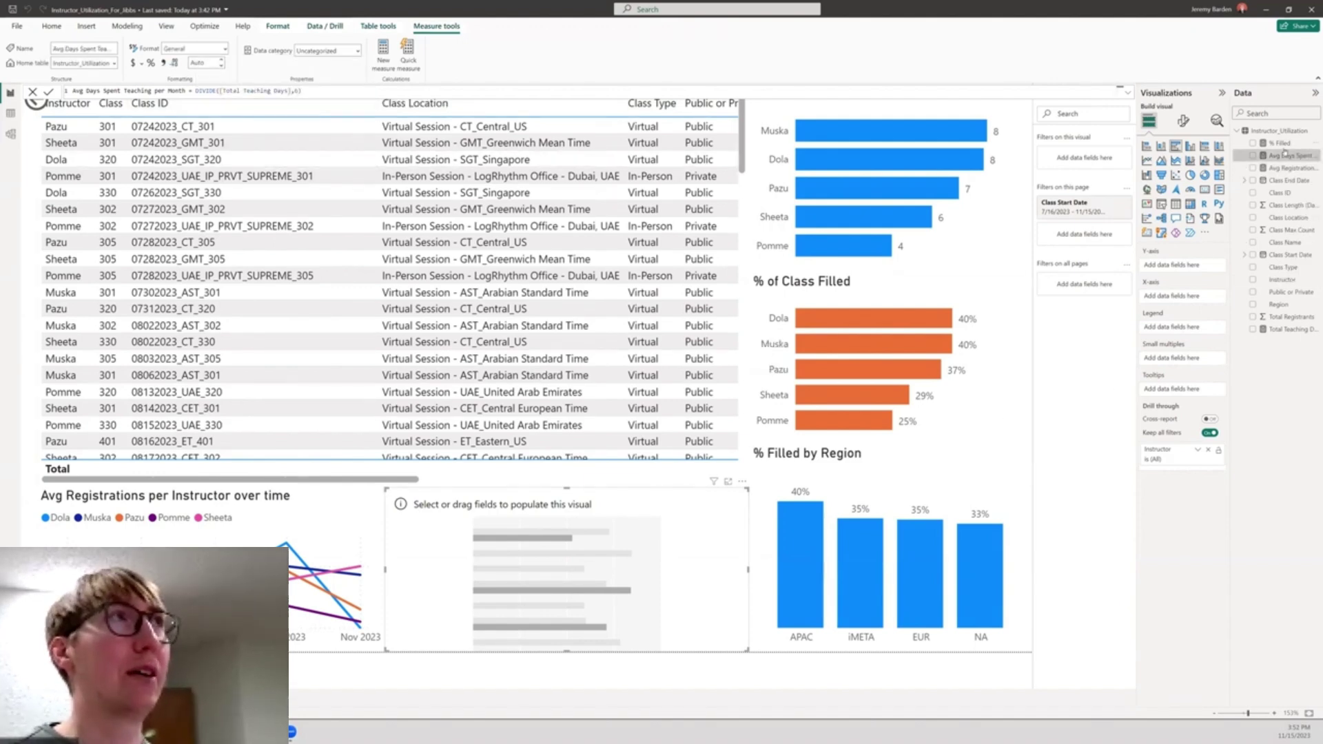
- Plot Avg Days Spent Teaching per Month by Instructor in the empty bar chart
left_click(1285, 155)
left_click_drag(1281, 279, 1193, 267)
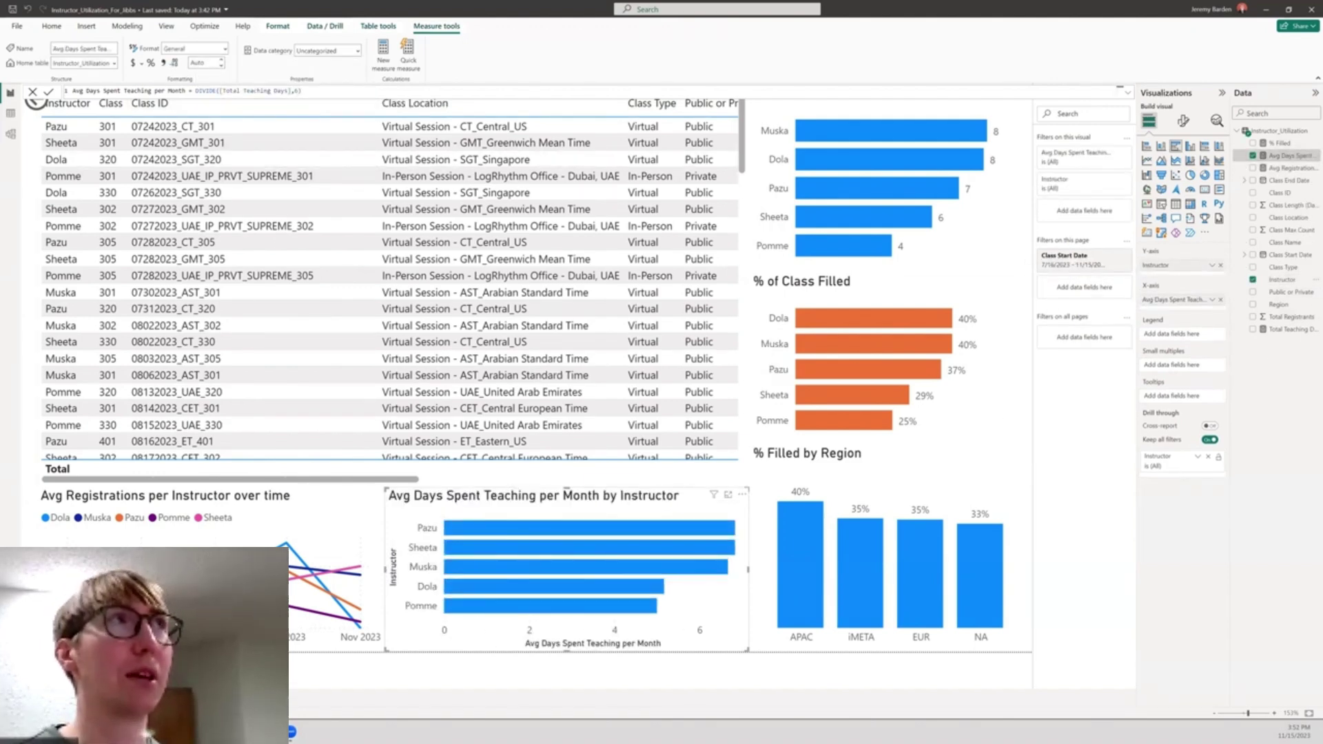
left_click(560, 503)
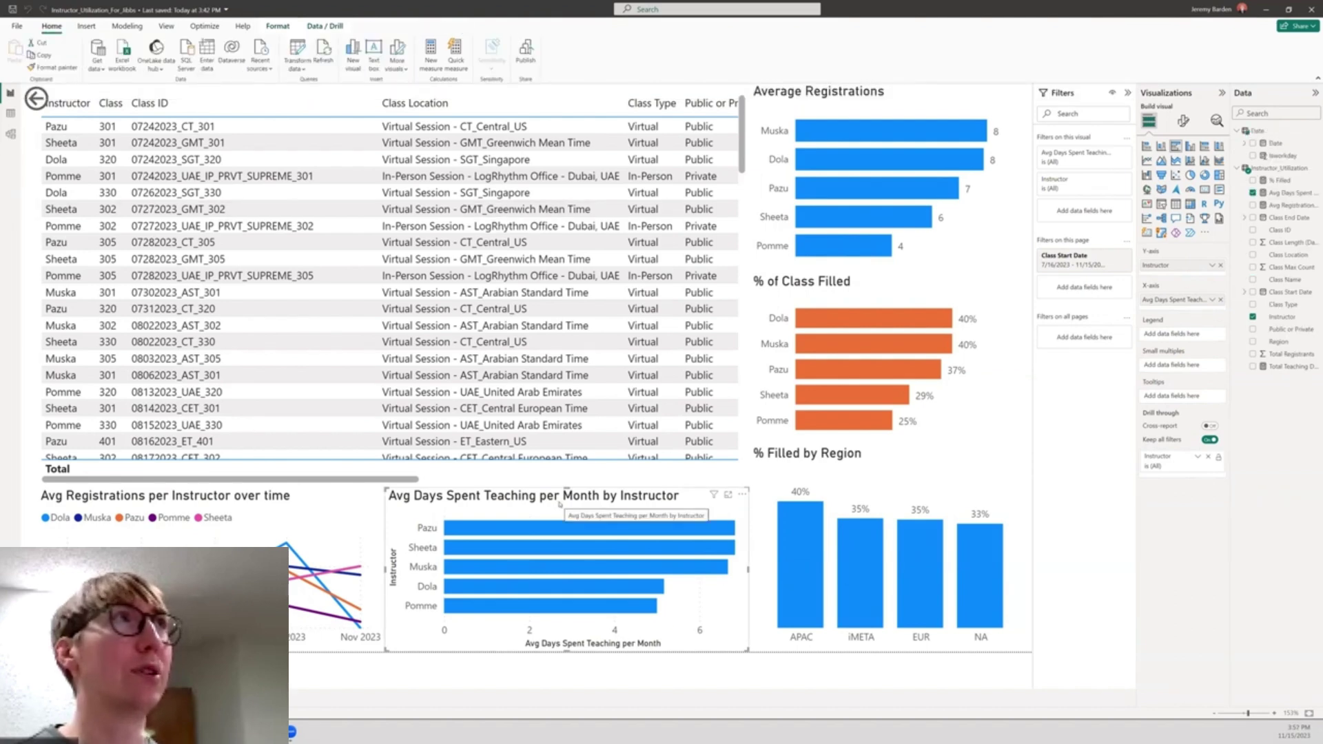
- Create a measure Avg Workdays per Month = 16 and add it to the X-axis of the teaching days chart
left_click(430, 55)
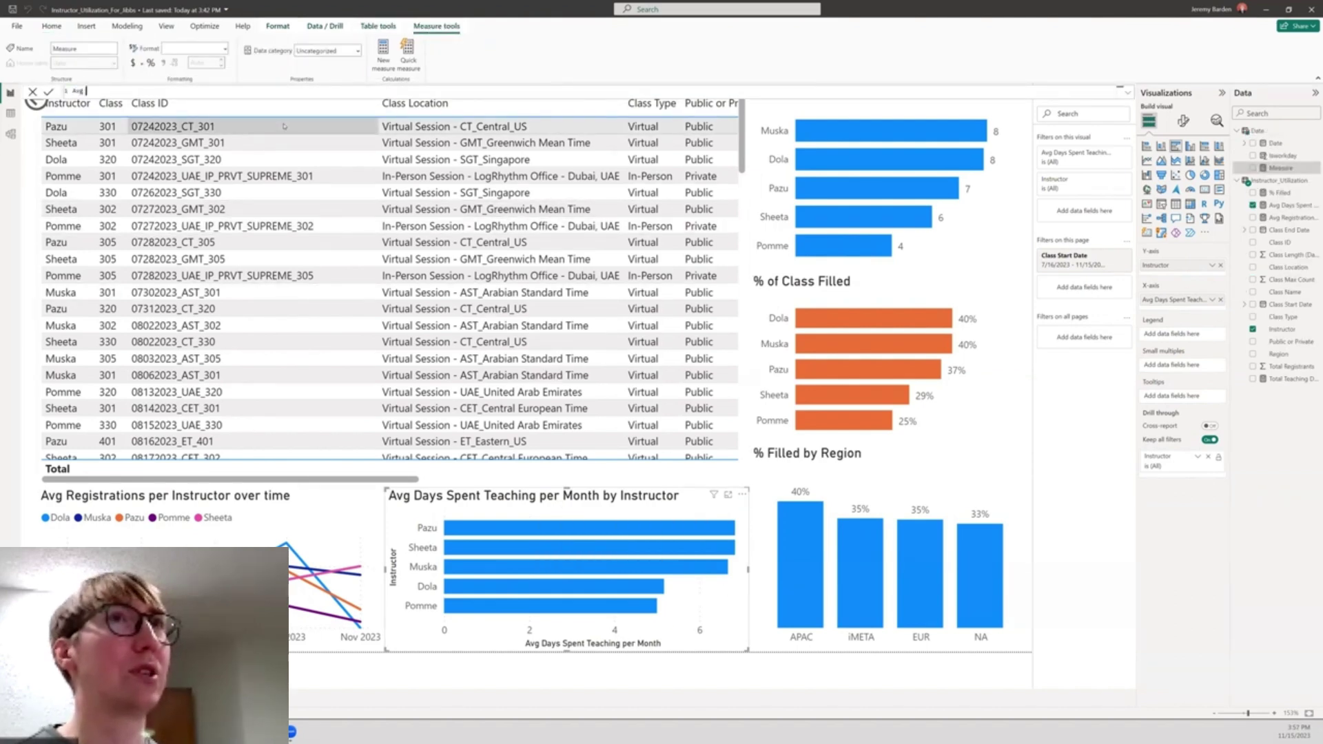
type("Avg Workdays per Month = 16")
key("Return")
left_click_drag(1287, 144, 1182, 308)
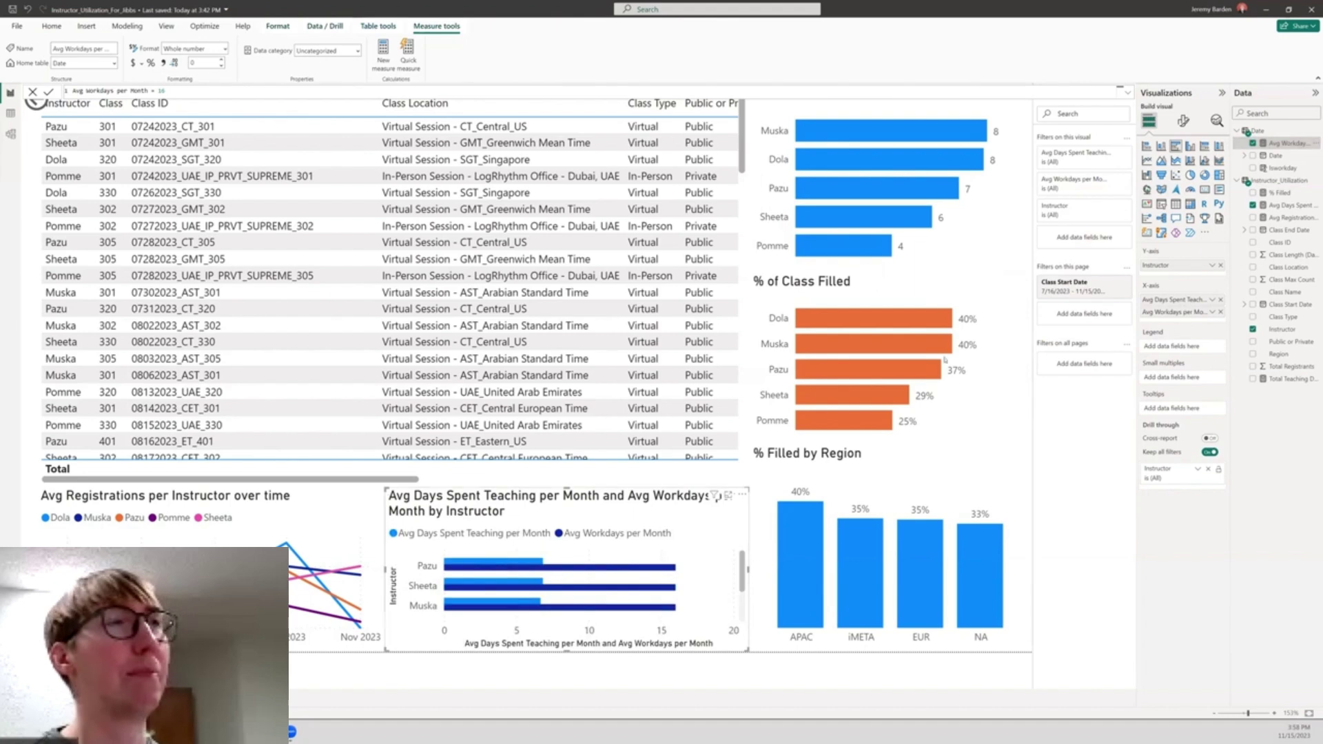
- Hide the axis titles and the X-axis of the teaching days chart and show its data labels
left_click(1183, 121)
left_click(1157, 188)
left_click(1212, 375)
left_click(1158, 416)
left_click(1213, 573)
left_click(1216, 416)
scroll(1154, 642, "down", 2)
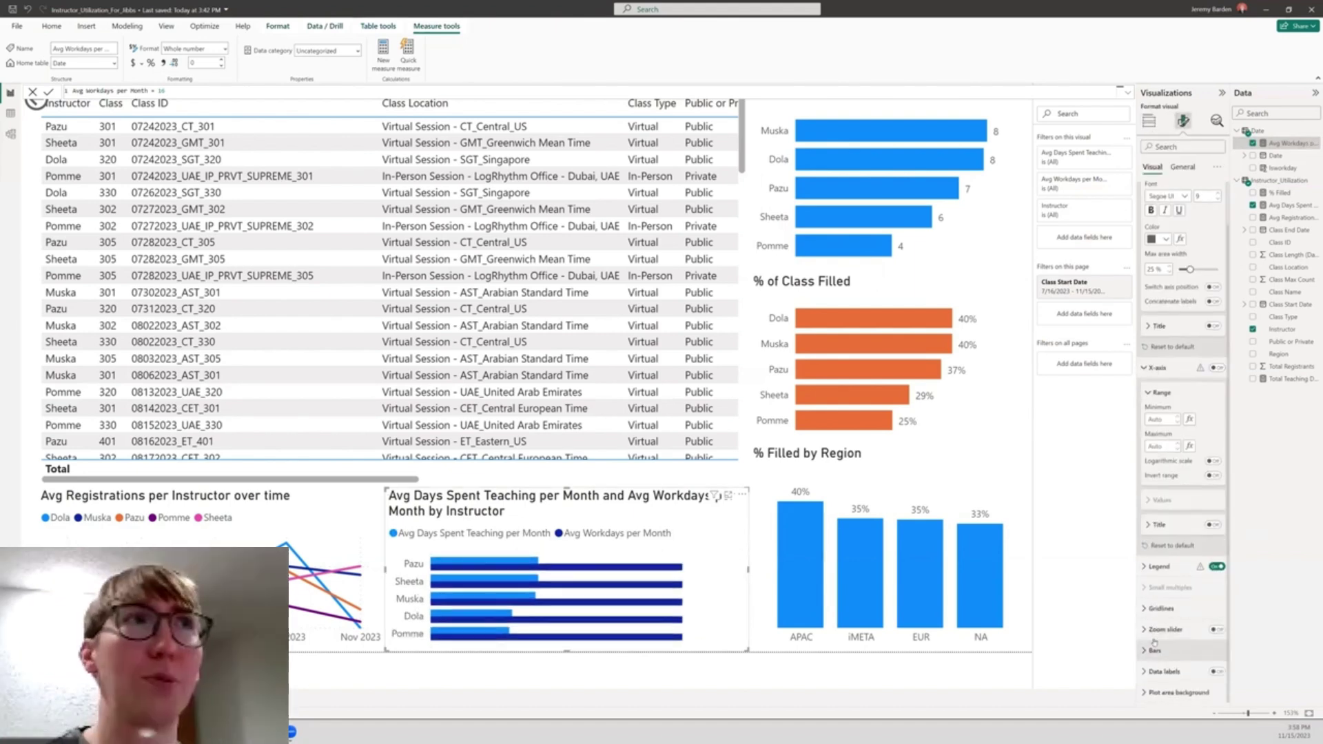
left_click(1216, 672)
- Shorten the class table slightly and stretch the teaching days chart and the line chart upward to meet it
left_click_drag(566, 489, 567, 441)
left_click(390, 470)
left_click_drag(390, 485, 390, 437)
left_click(213, 506)
left_click_drag(211, 489, 216, 440)
left_click(1149, 121)
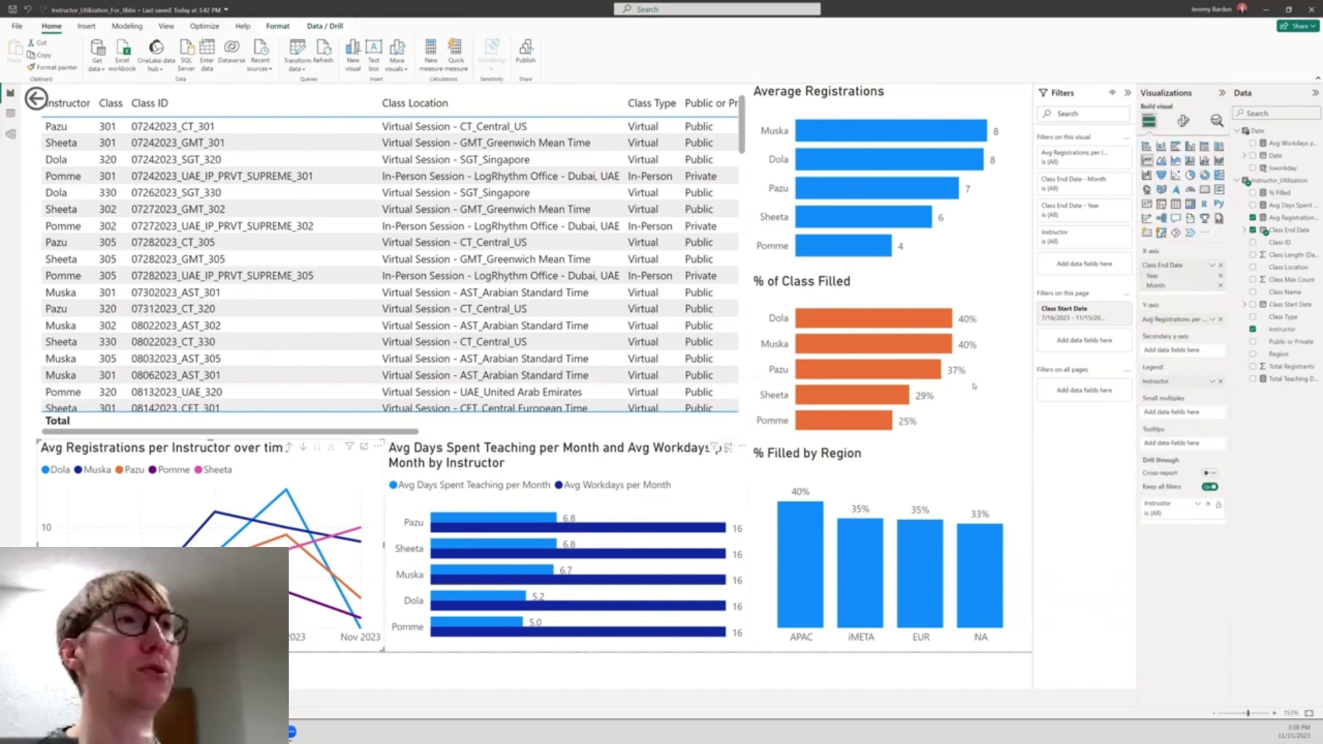
- Format the Avg Days Spent Teaching per Month measure as a whole number
left_click(696, 503)
left_click(1291, 205)
left_click(224, 49)
left_click(209, 73)
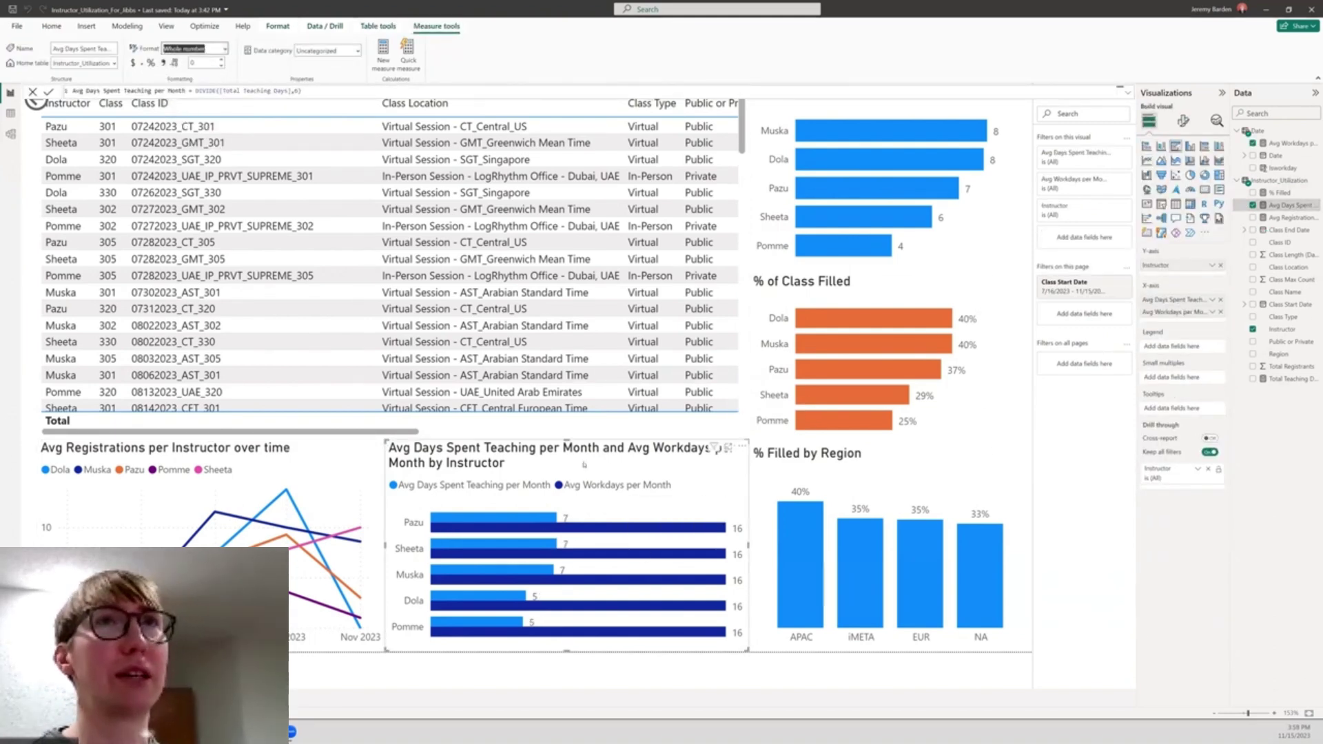
- Shorten the teaching days chart's title to Avg Days Spent Teaching per Month
left_click(1183, 121)
left_click(1182, 167)
left_click(1154, 213)
left_click(1175, 265)
key("End")
key("BackSpace")
key("BackSpace")
key("BackSpace")
key("BackSpace")
key("BackSpace")
key("BackSpace")
key("BackSpace")
key("BackSpace")
key("BackSpace")
key("BackSpace")
key("BackSpace")
key("BackSpace")
key("BackSpace")
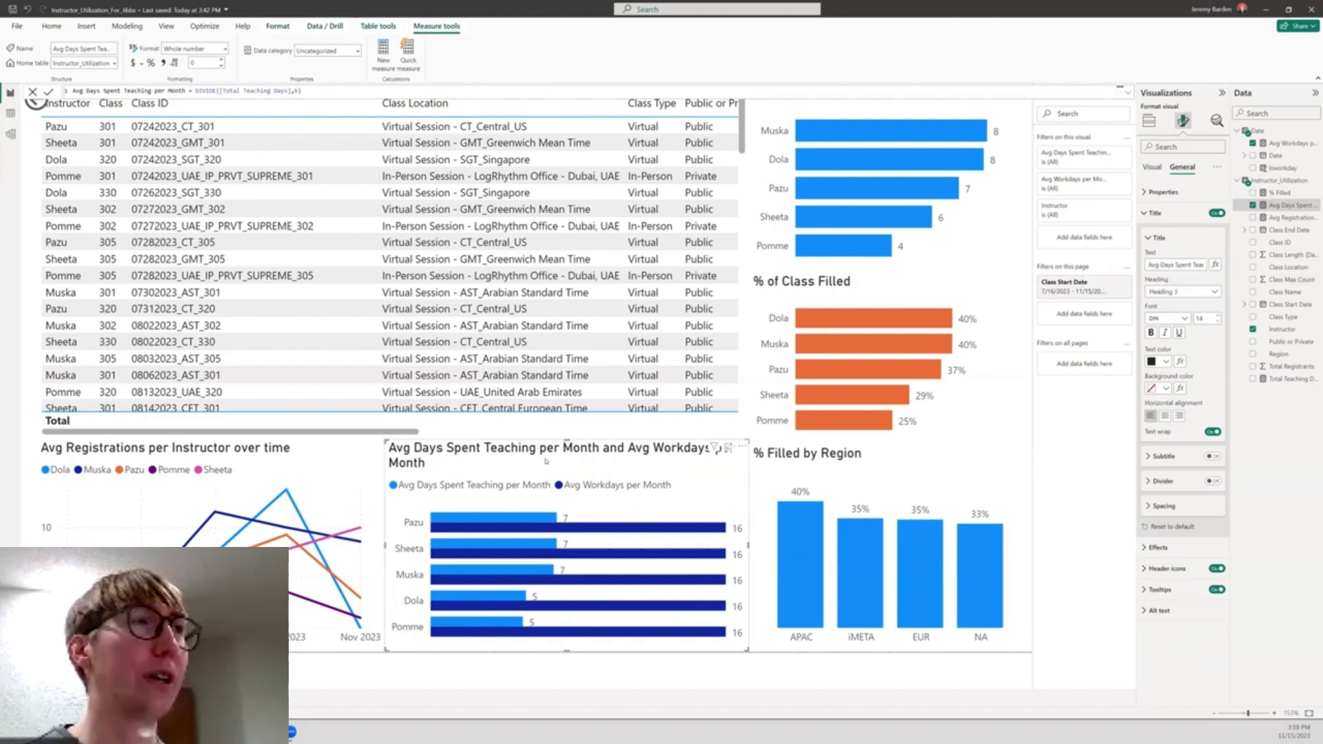
- Add the subtitle "Average workdays per month = 21, minus 5 admin days per month = 16" to the teaching days chart
left_click(1164, 457)
left_click(1213, 456)
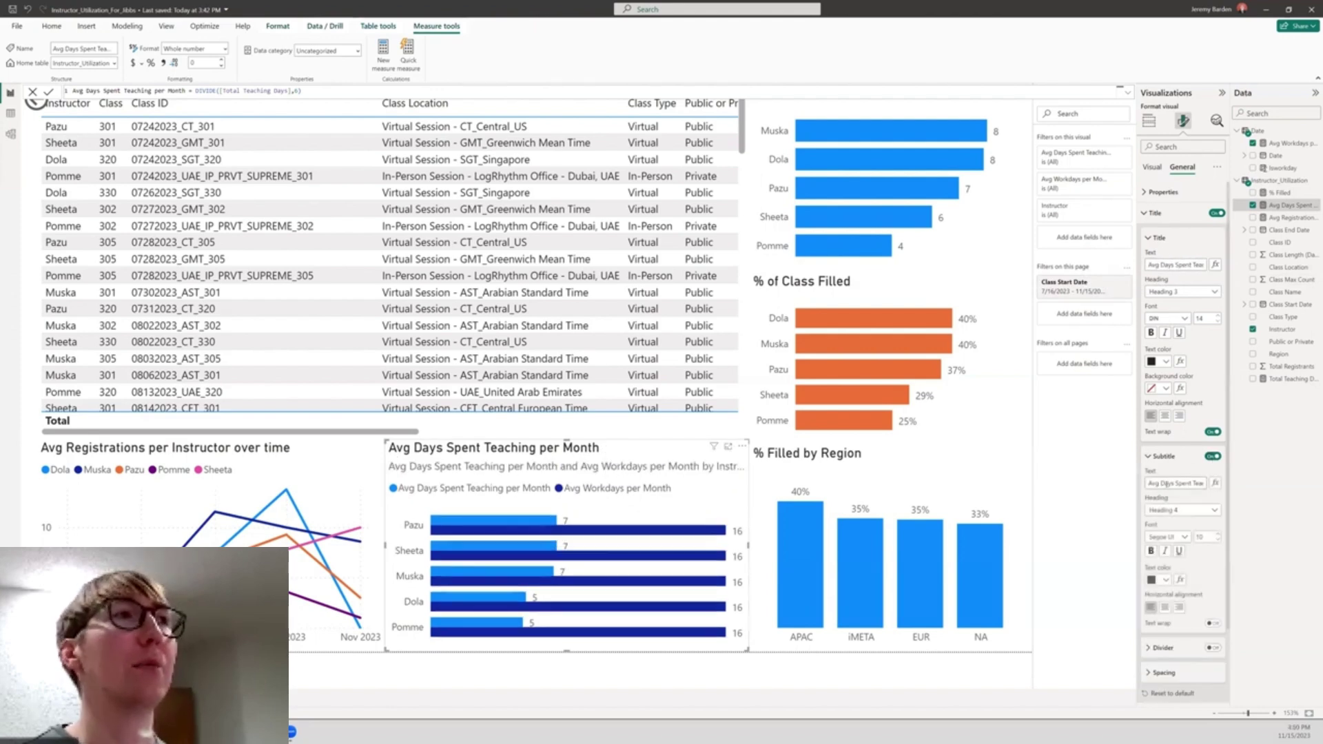
type("Average workdays per month = 21, minus 5 admin days per month = 16")
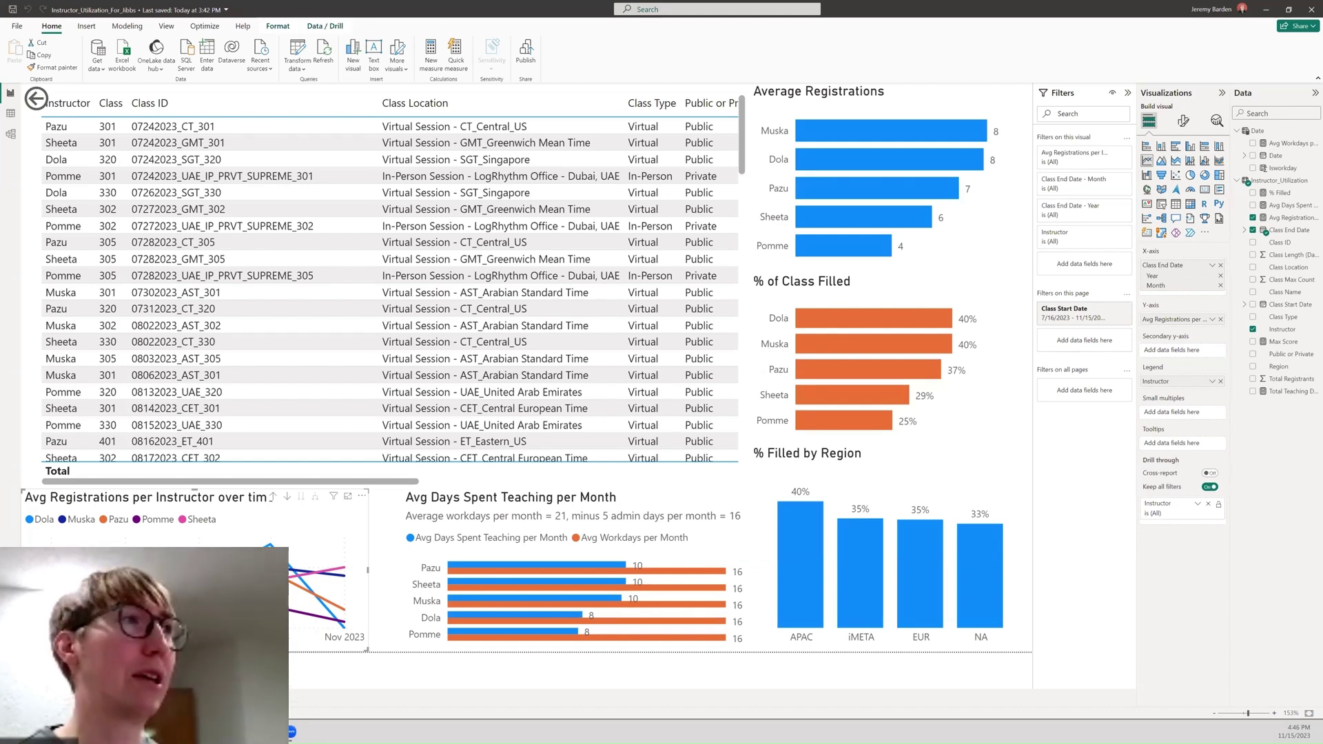
- Shorten the class table to about half its height and stretch the Avg Days Spent Teaching per Month chart upward
left_click(393, 476)
left_click_drag(392, 488, 393, 277)
left_click(575, 498)
left_click_drag(575, 489, 575, 423)
- Move the line chart directly above the teaching days chart and refit the table above it, extending to the page's upper-left corner
left_click_drag(195, 498, 576, 269)
left_click(393, 241)
left_click_drag(393, 277, 392, 258)
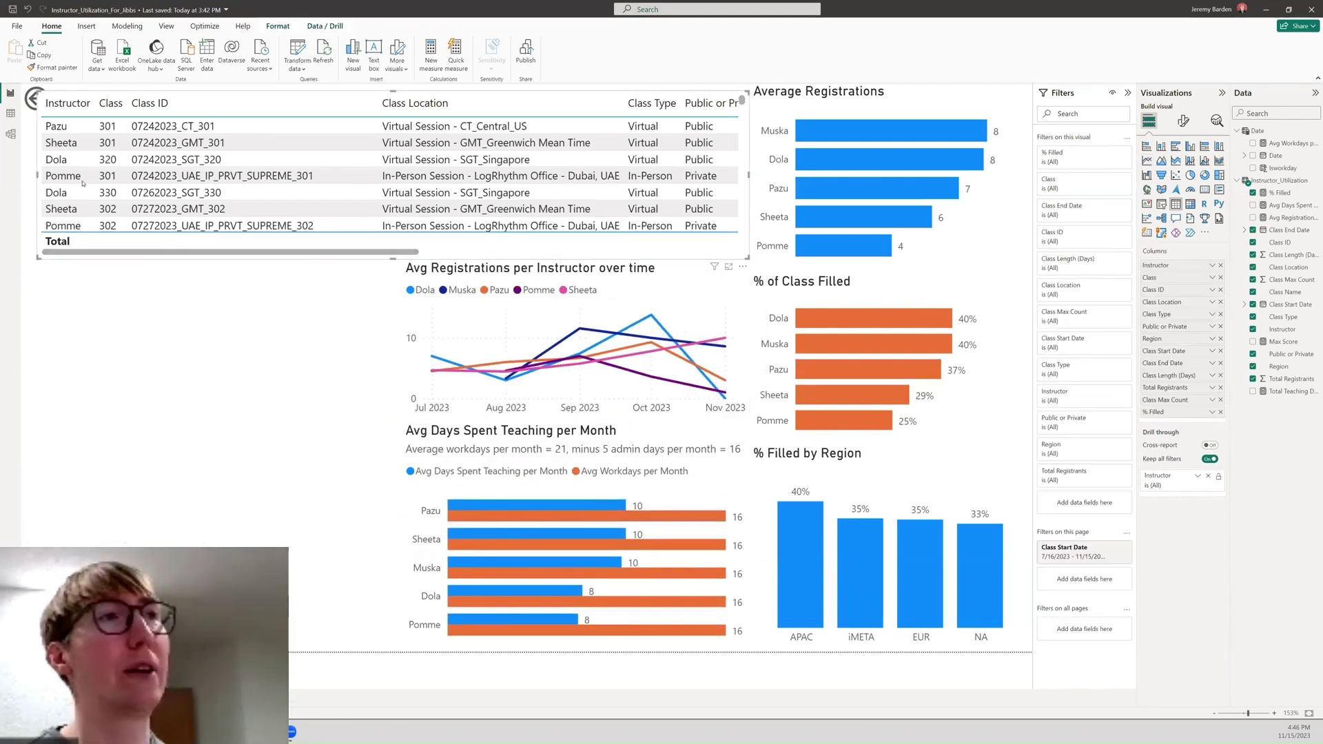
left_click(220, 372)
left_click_drag(38, 91, 22, 83)
- Insert a clustered bar chart in the free space below the table with Instructor on the Y-axis
left_click(236, 384)
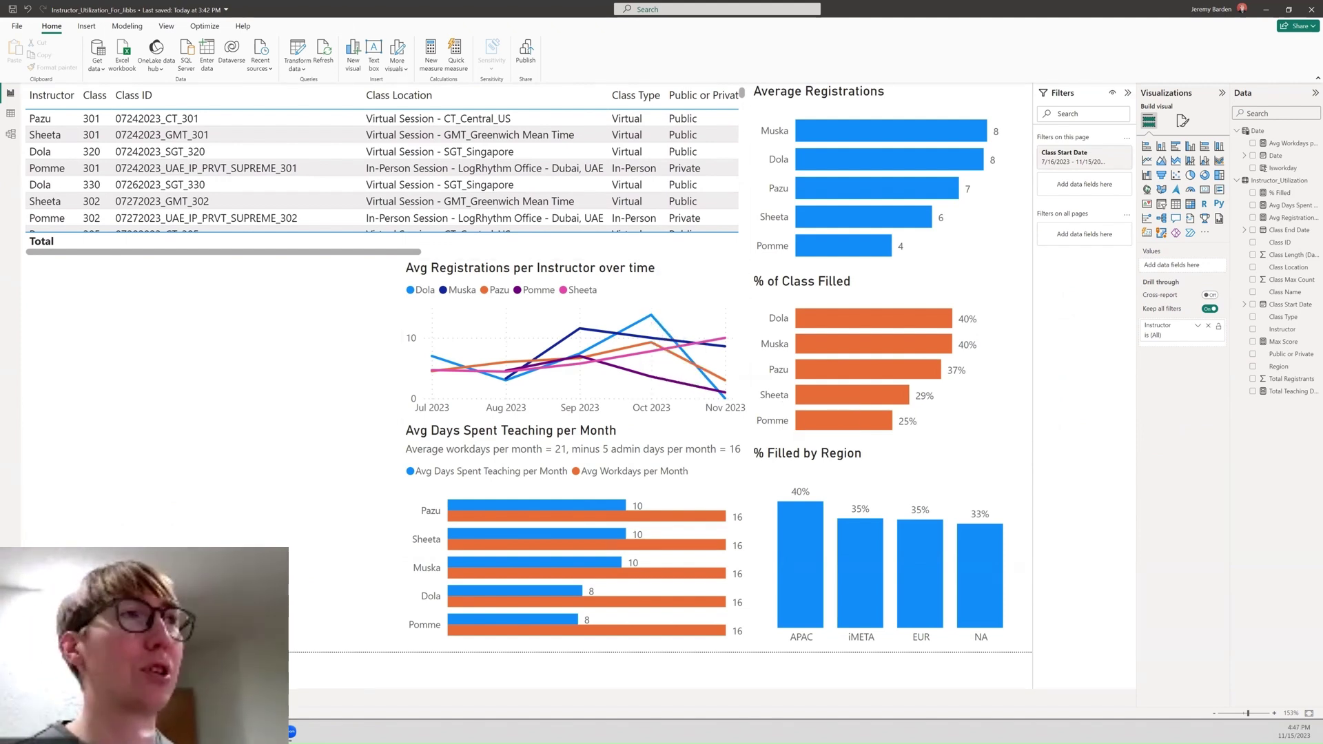
left_click(1175, 146)
left_click(1282, 329)
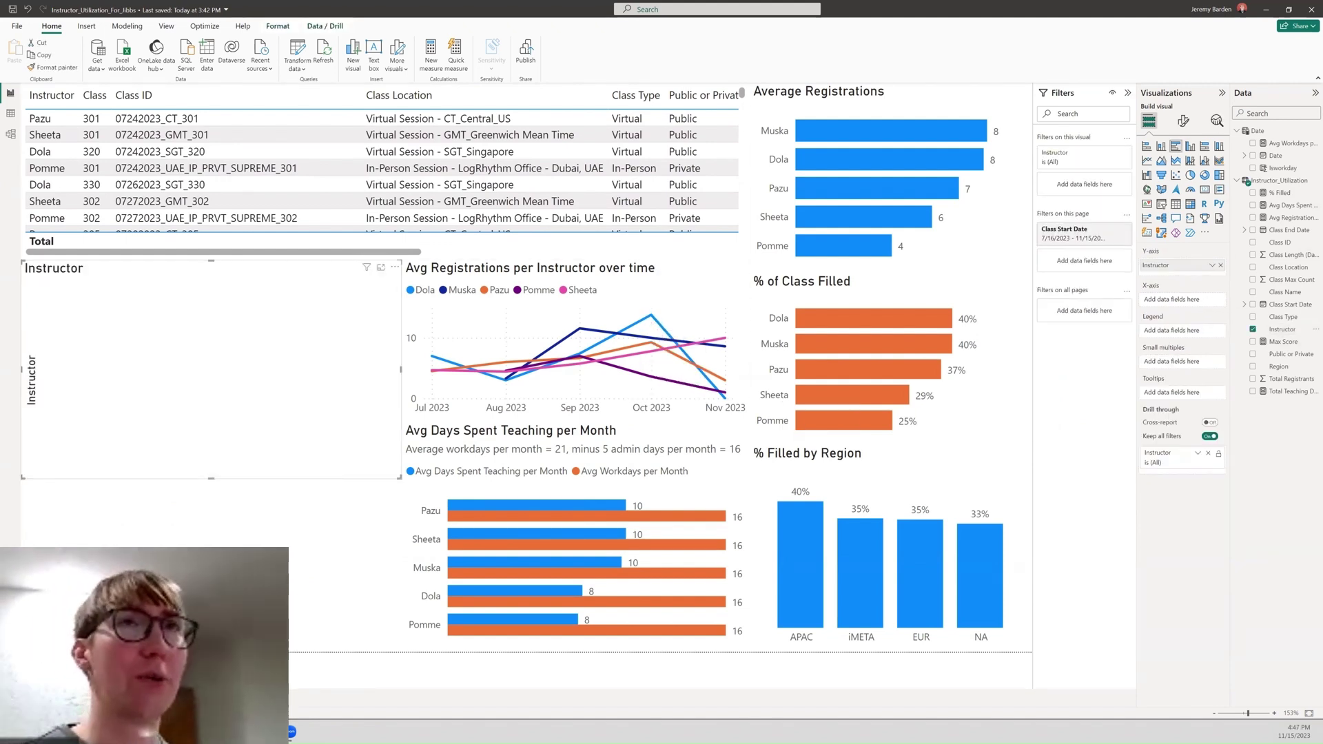
- Create a measure Score = [Avg Days Spent Teaching per Month]*[Avg Registrations per Instructor] and put it on the new chart's X-axis
left_click(1279, 181)
left_click(232, 56)
type("Score =")
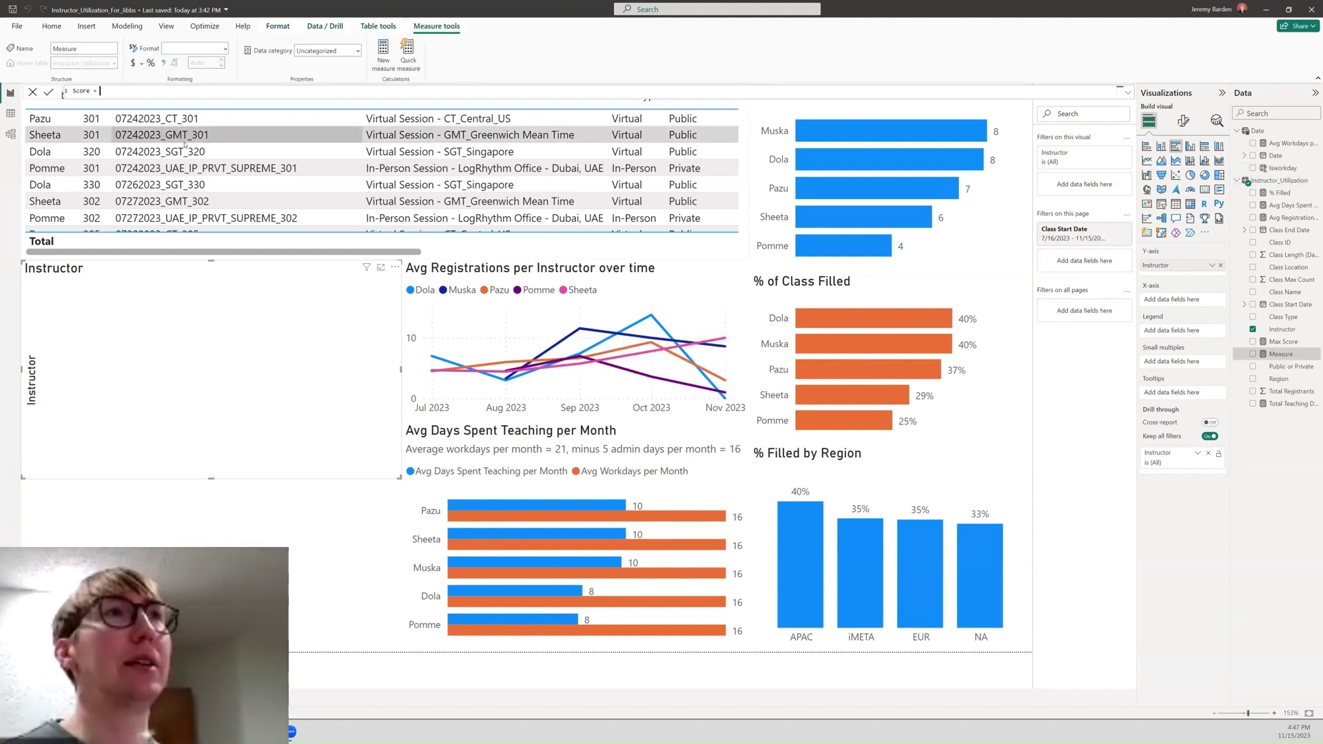
type(" = [Avg Days Spent Teaching per Month]*[Avg Registrations per Instructor]")
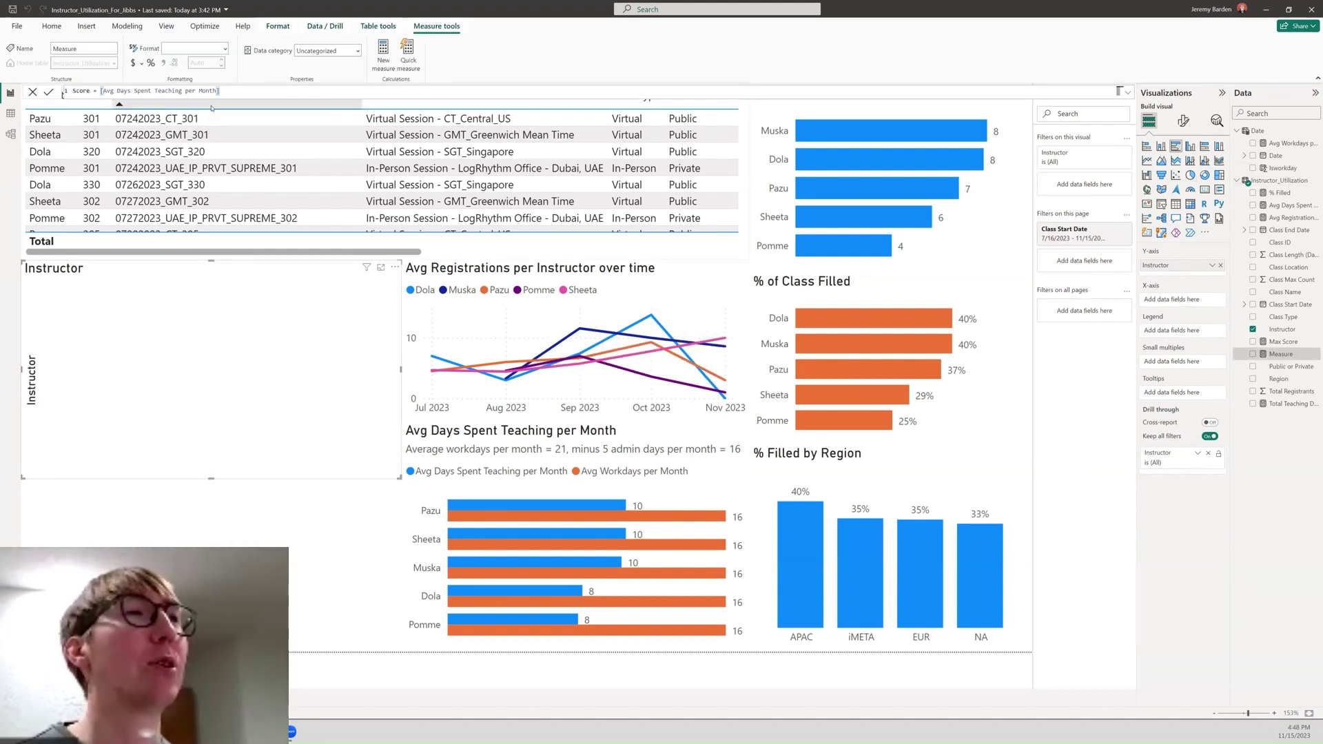
key("Return")
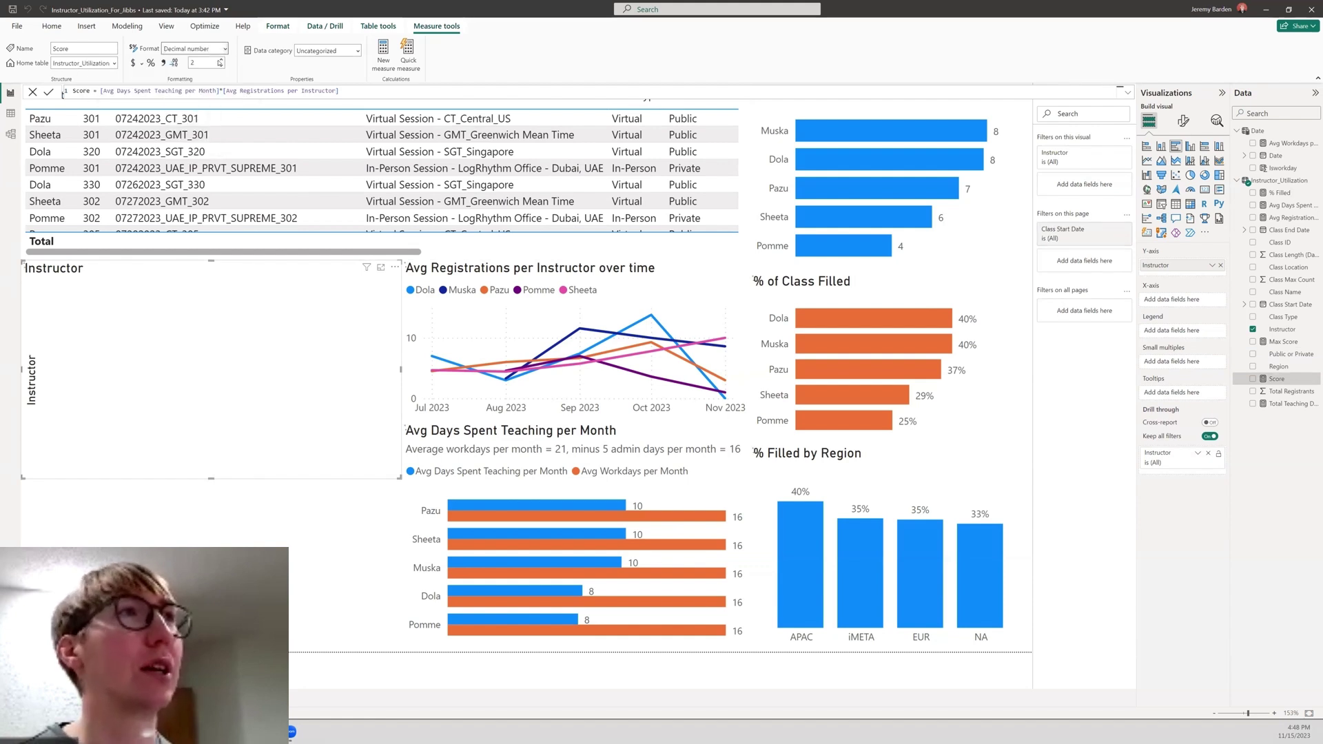
left_click_drag(1192, 303, 1184, 301)
- Enter the measure formula Max Score = [Avg Workdays per Month]*15 and add Max Score to the score chart's X-axis
left_click(383, 51)
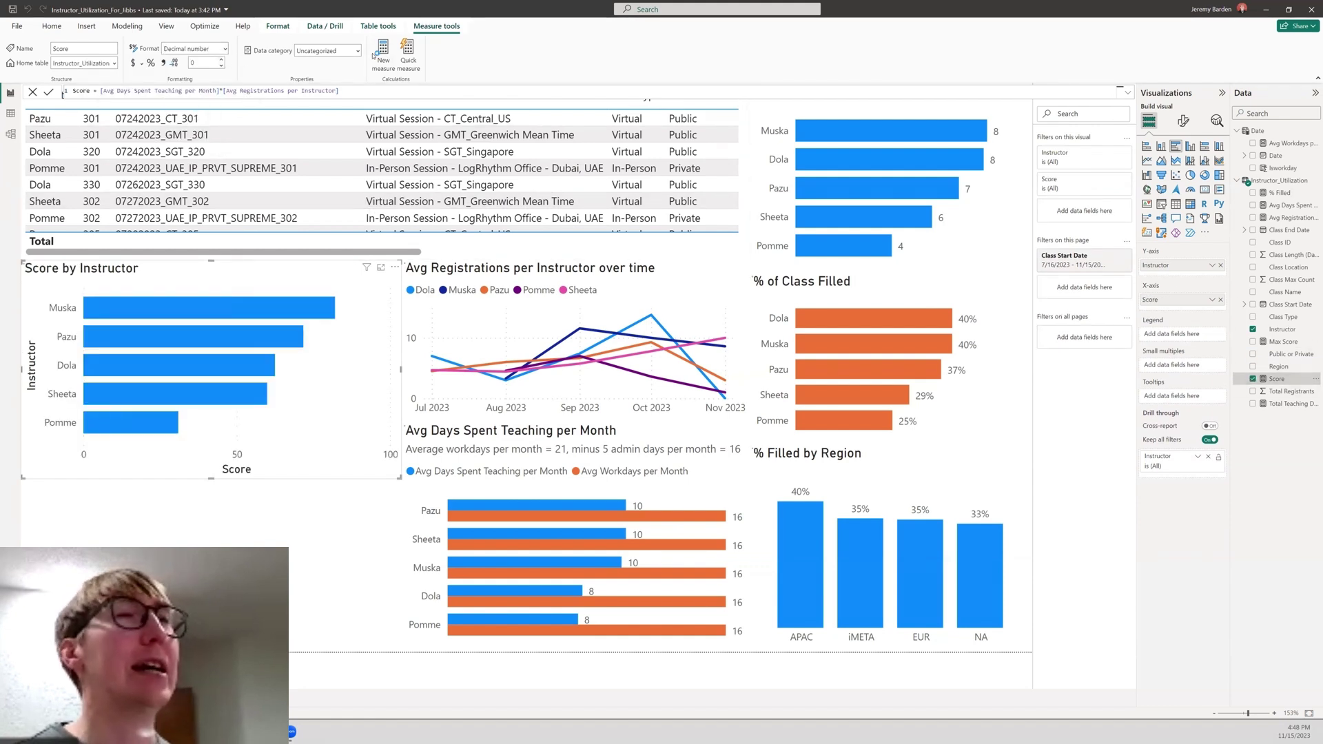
type("Max Score = [Avg Workdays per Month]*15")
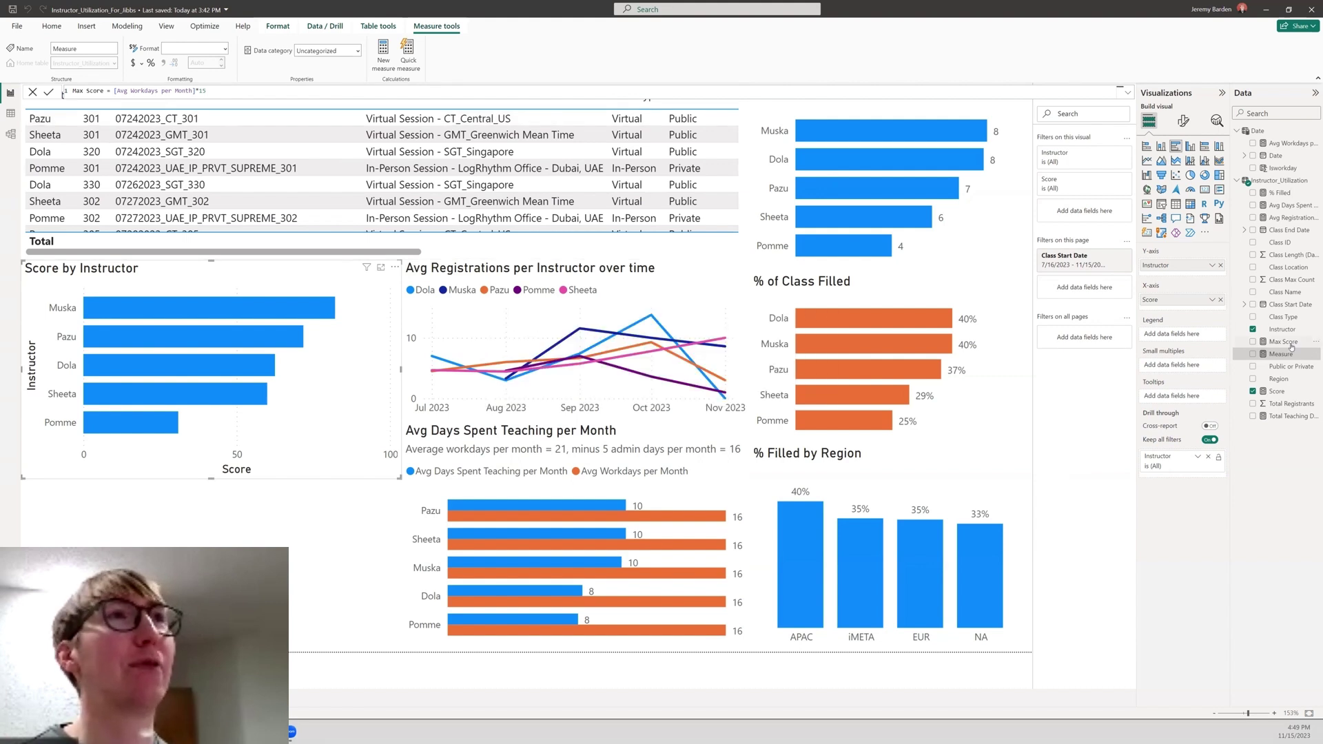
left_click_drag(1291, 345, 1195, 307)
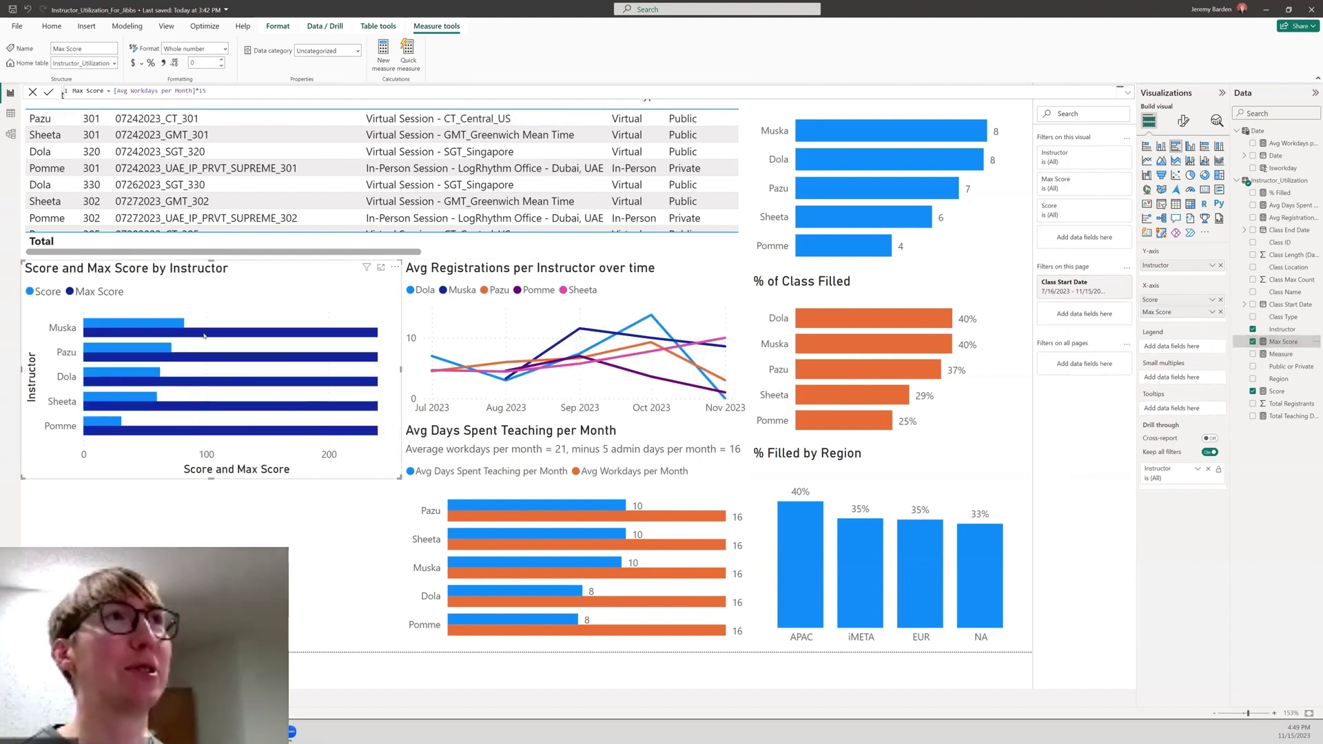
- Hide the axis titles and the X-axis of the Score and Max Score chart
left_click(1183, 121)
left_click(1215, 213)
left_click(1156, 192)
left_click(1213, 370)
left_click(1158, 413)
scroll(1171, 592, "down", 1)
- Color the Max Score bars orange and show data labels on the score chart
left_click(1156, 650)
scroll(1167, 620, "down", 3)
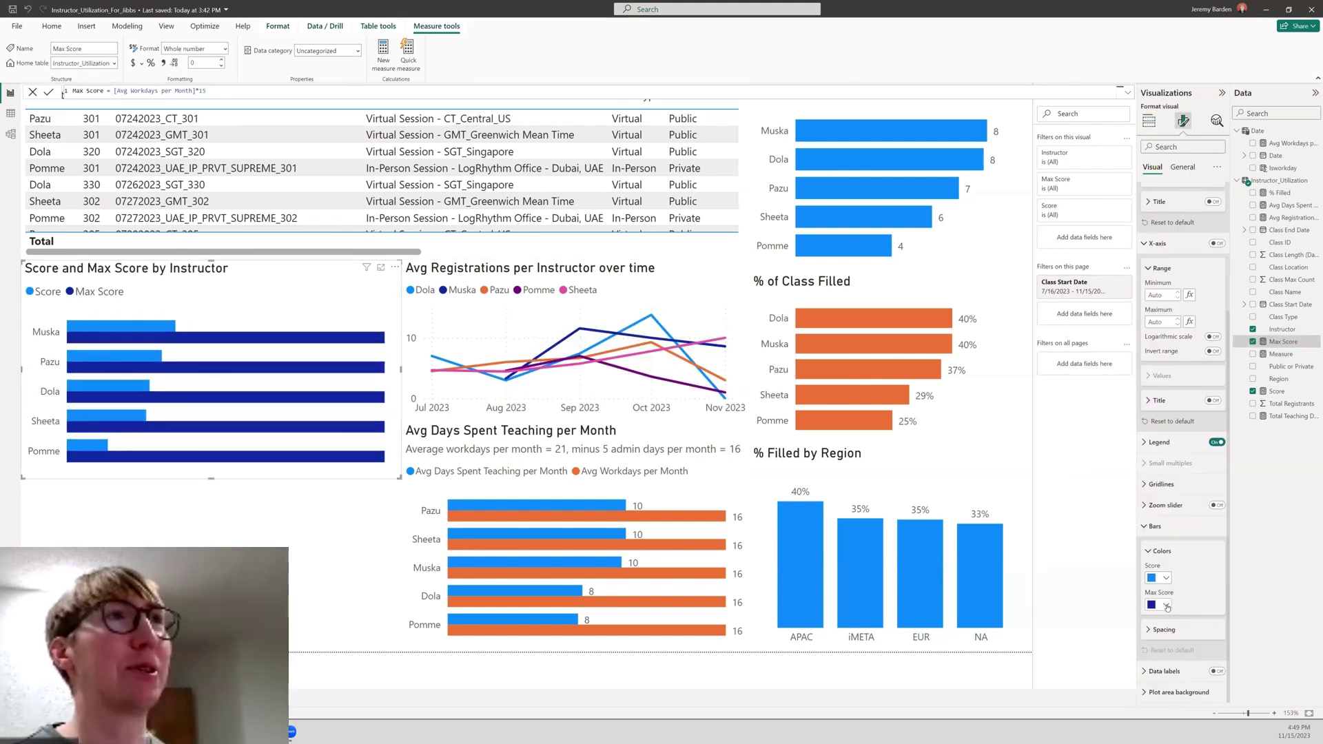
left_click(1166, 606)
left_click(1214, 437)
- Retitle the score chart as Utilization Score and color the title blue
left_click(1182, 167)
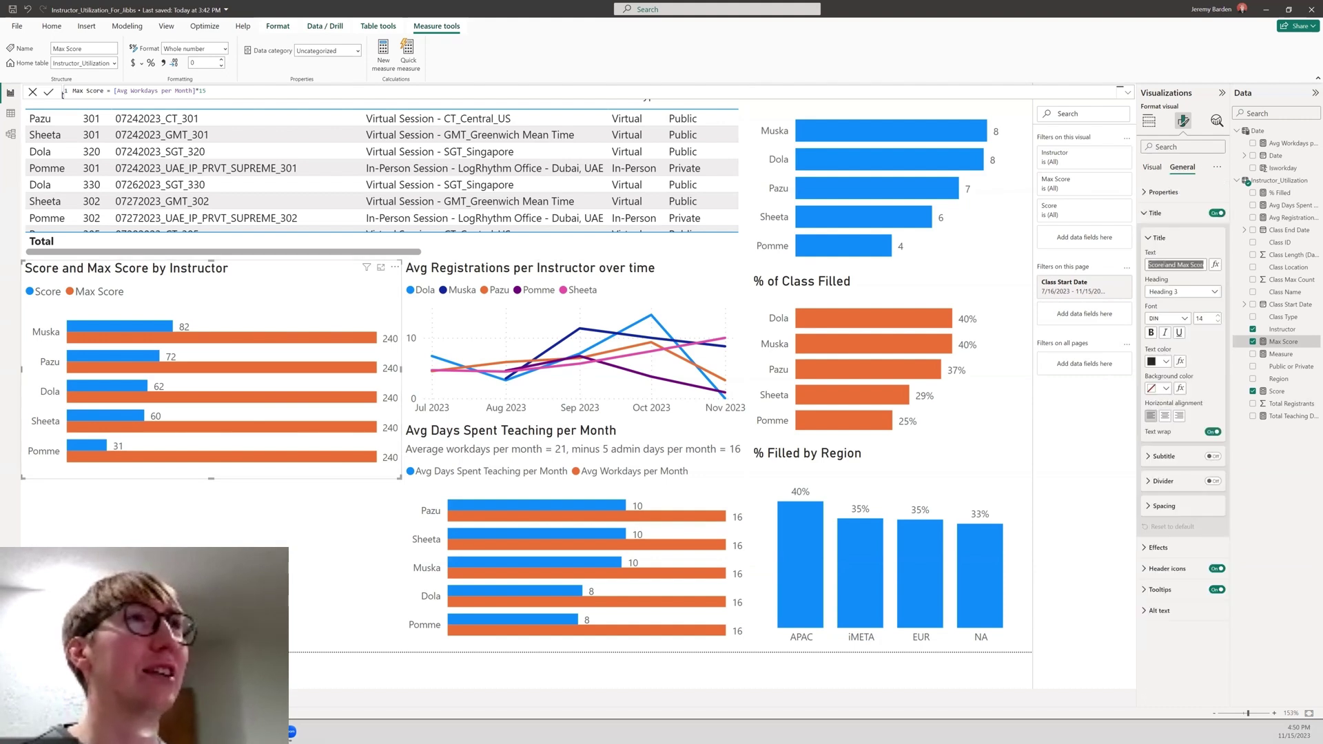
left_click(1165, 361)
left_click(1186, 395)
left_click(324, 527)
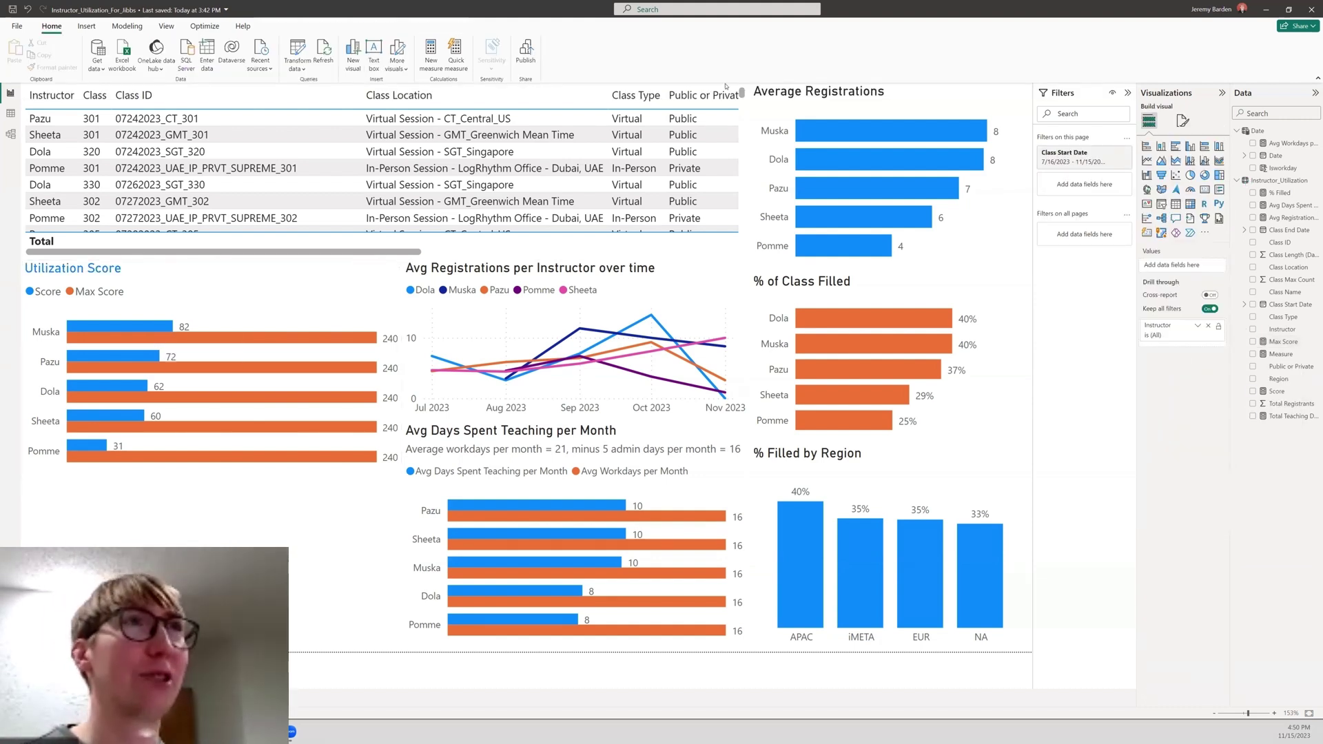
- Insert a stacked bar chart below Utilization Score and create a measure Utilization Score Percent = [Score]/[Max Score]
left_click(1146, 146)
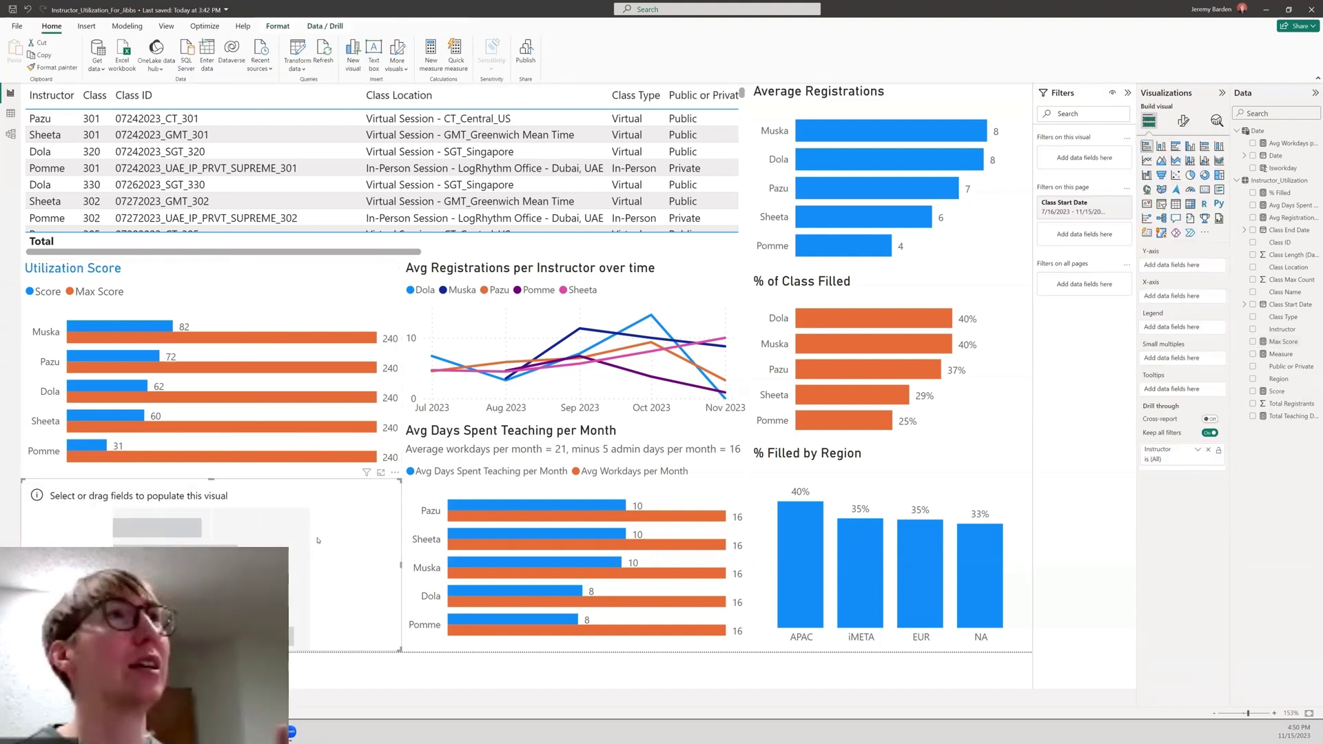
left_click(430, 55)
type("Utilization Score Percent = [Score]/[Max Score]")
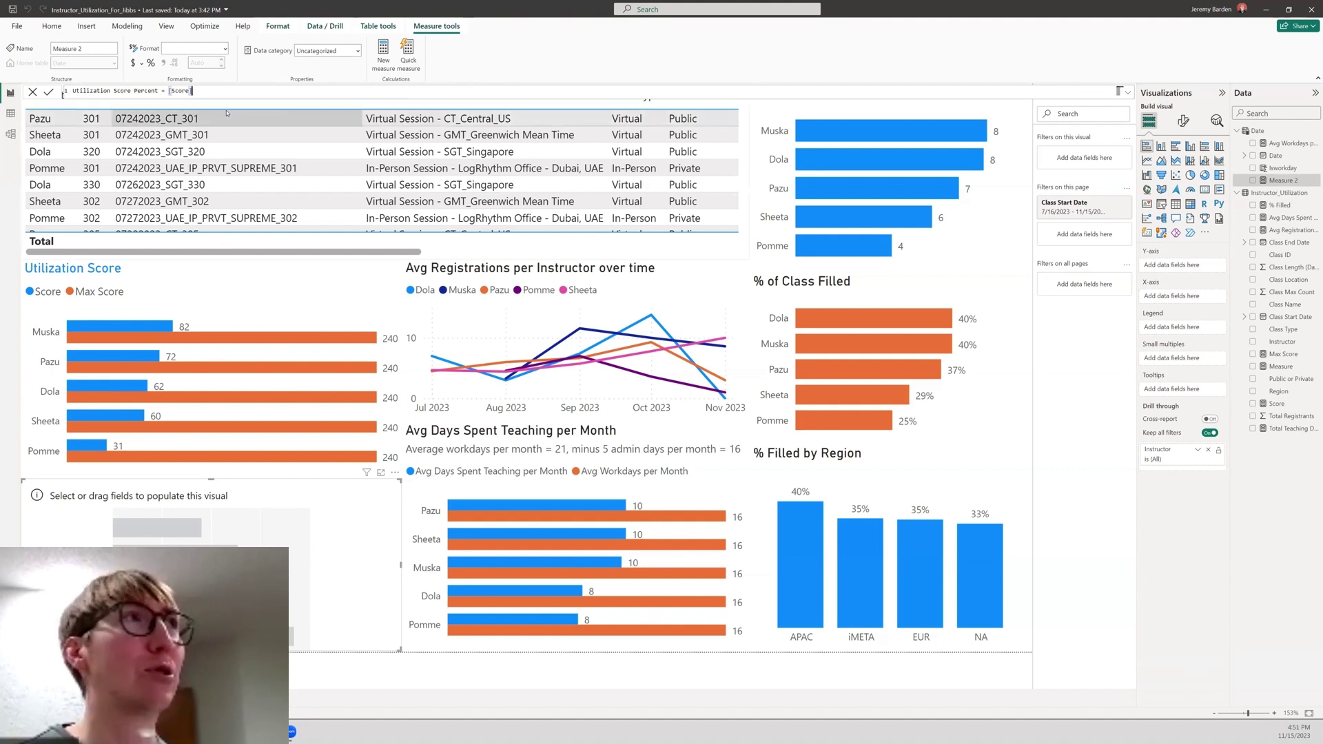
key("Return")
- Format Utilization Score Percent as a percentage with 0 decimals and plot it by Instructor in the new bar chart
left_click(225, 49)
left_click(184, 101)
left_click(222, 66)
left_click(221, 66)
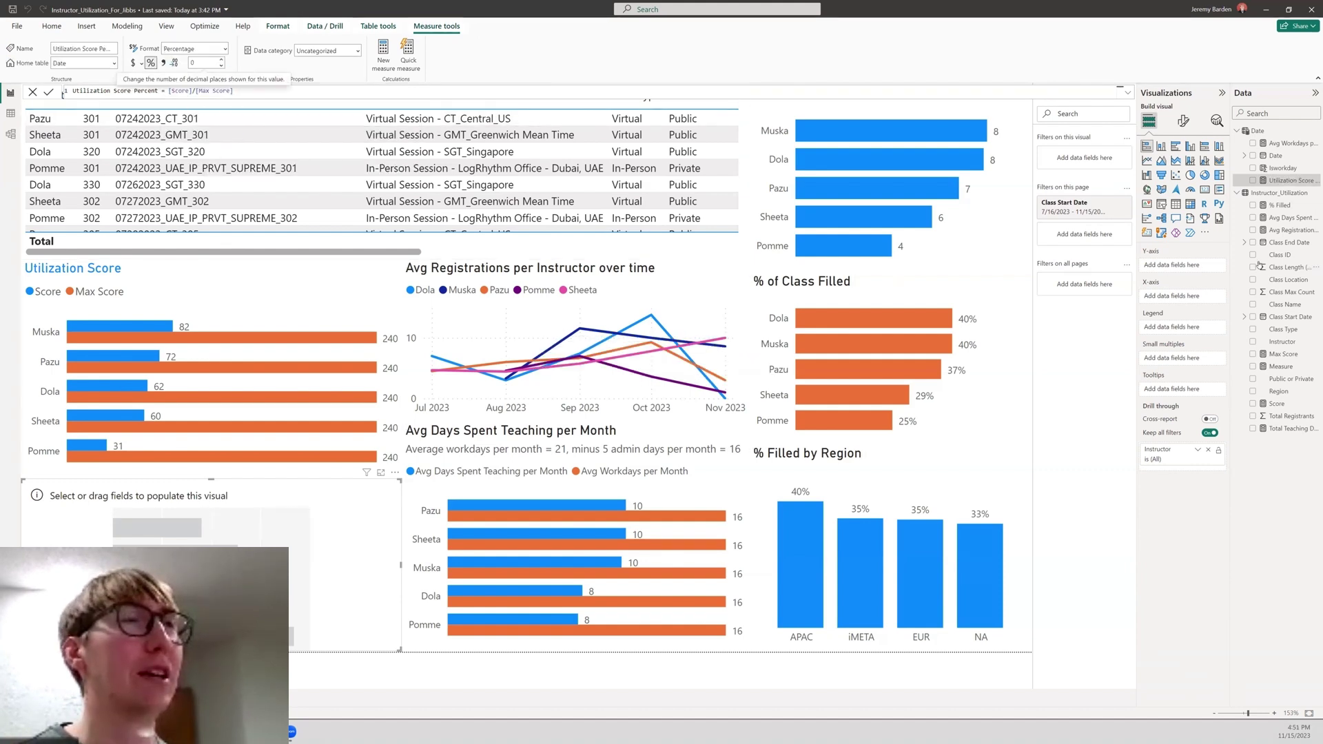
left_click(1253, 341)
left_click(1252, 179)
- Hide the Y-axis title and the X-axis of the Utilization Score Percent chart and show its data labels
left_click(1216, 192)
left_click(1216, 192)
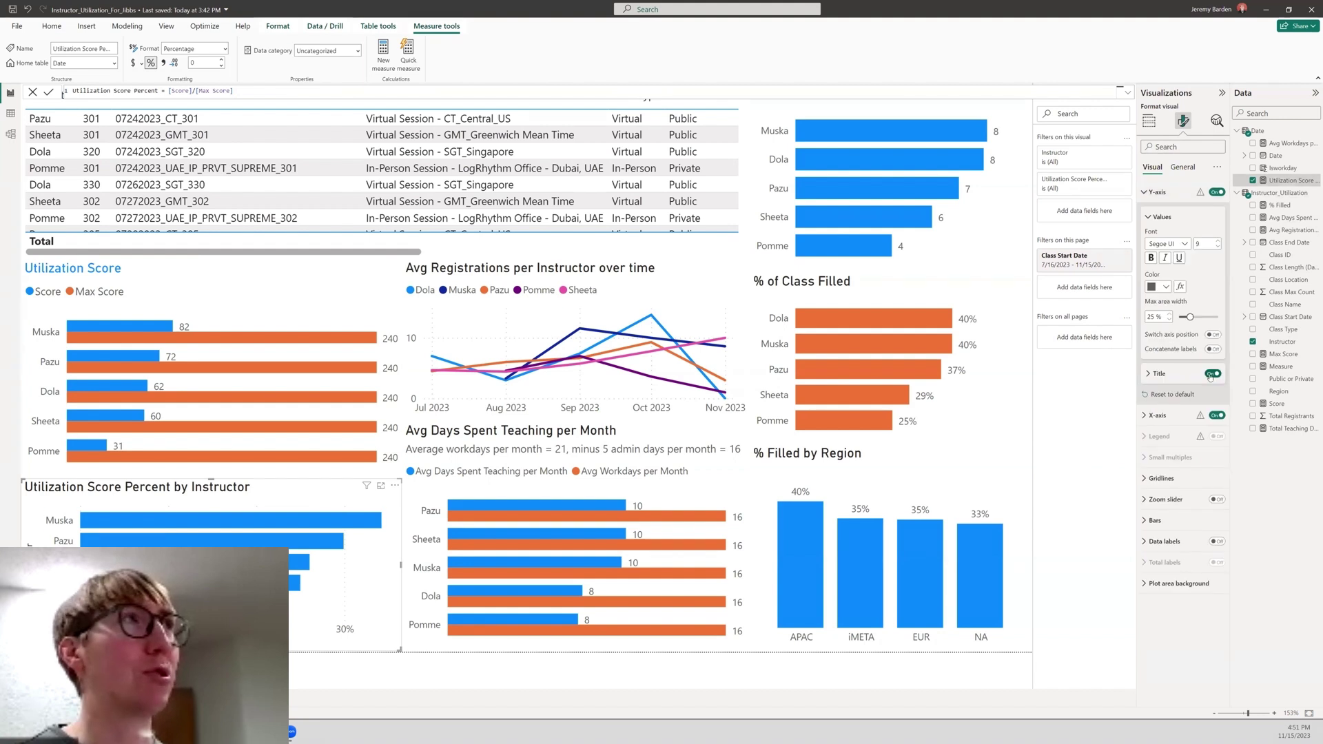
left_click(1210, 376)
left_click(1157, 414)
left_click(1211, 570)
scroll(1210, 570, "down", 1)
left_click(1217, 649)
- Shorten the new chart's title to Utilization Score Percent
left_click(1182, 167)
left_click(1173, 192)
left_click(1155, 401)
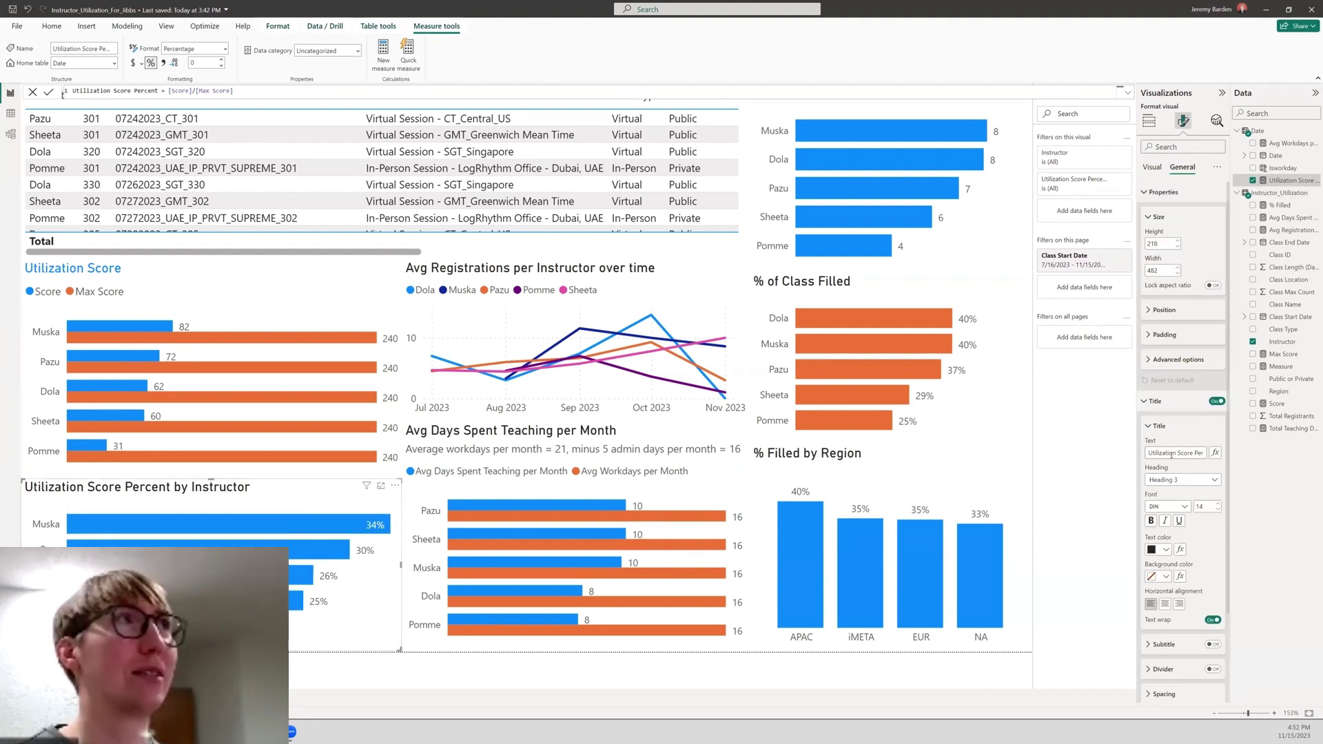
key("BackSpace")
key("BackSpace")
- Retitle the region column chart as Percent Filled by Region and the orange bar chart as Percent of Class Filled
left_click(927, 472)
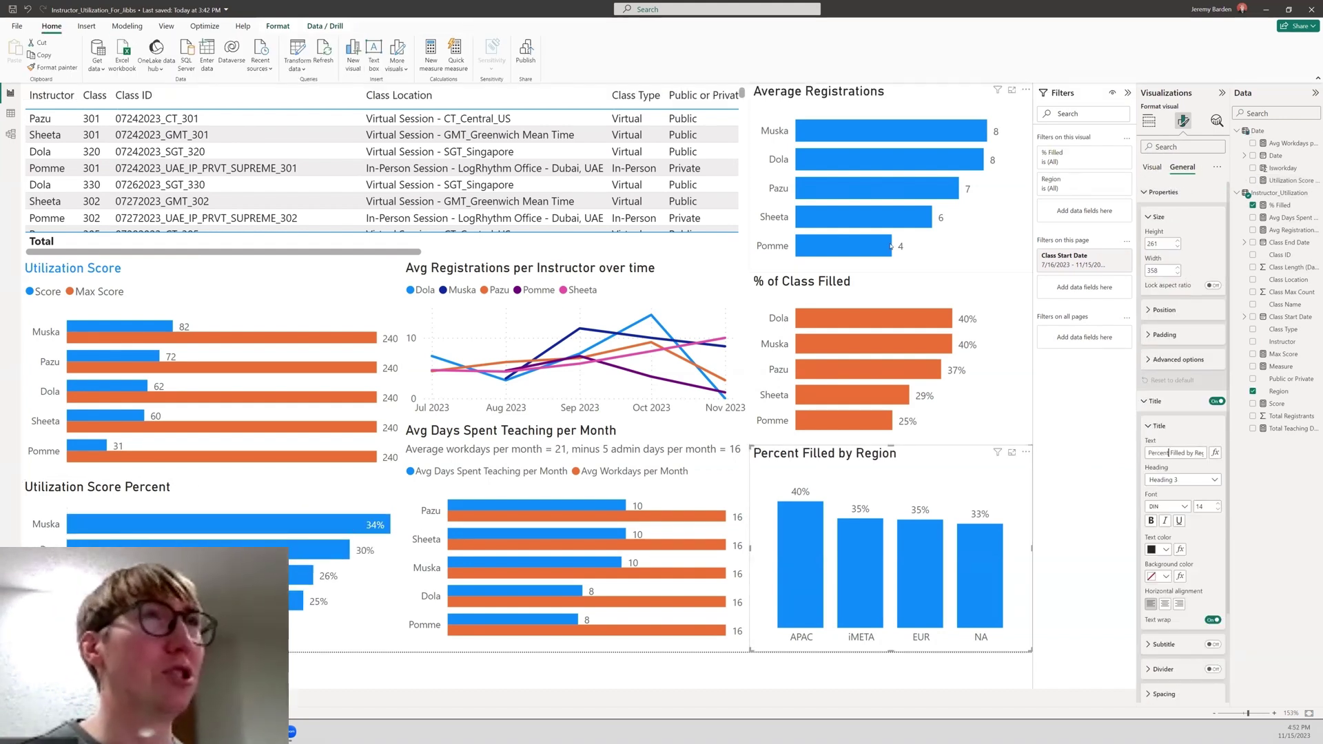
left_click(759, 279)
left_click(1152, 452)
key("BackSpace")
type("Percent")
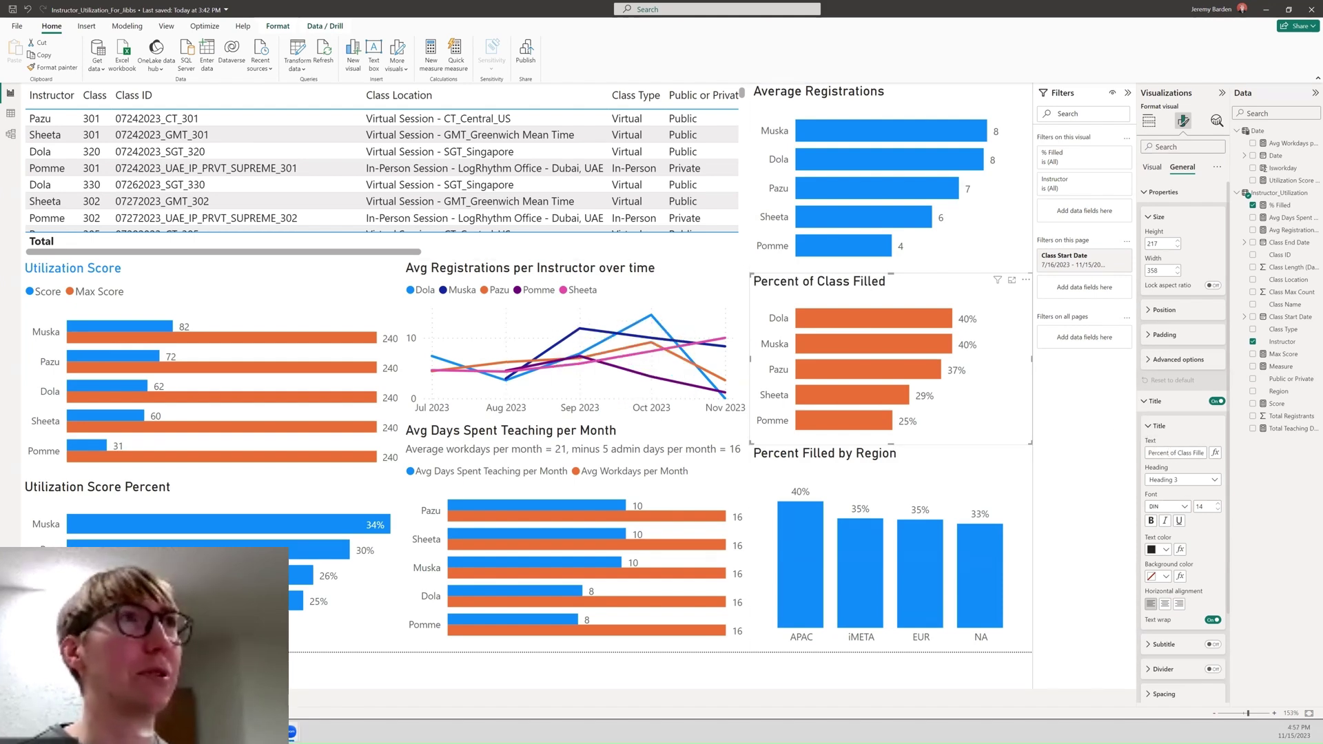
- Delete the class table from the report page and select all the remaining charts together
left_click(345, 252)
key("Delete")
left_click(930, 97)
left_click(930, 286, "ctrl")
left_click(930, 459, "ctrl")
left_click(654, 434, "ctrl")
left_click(620, 276, "ctrl")
left_click(241, 275, "ctrl")
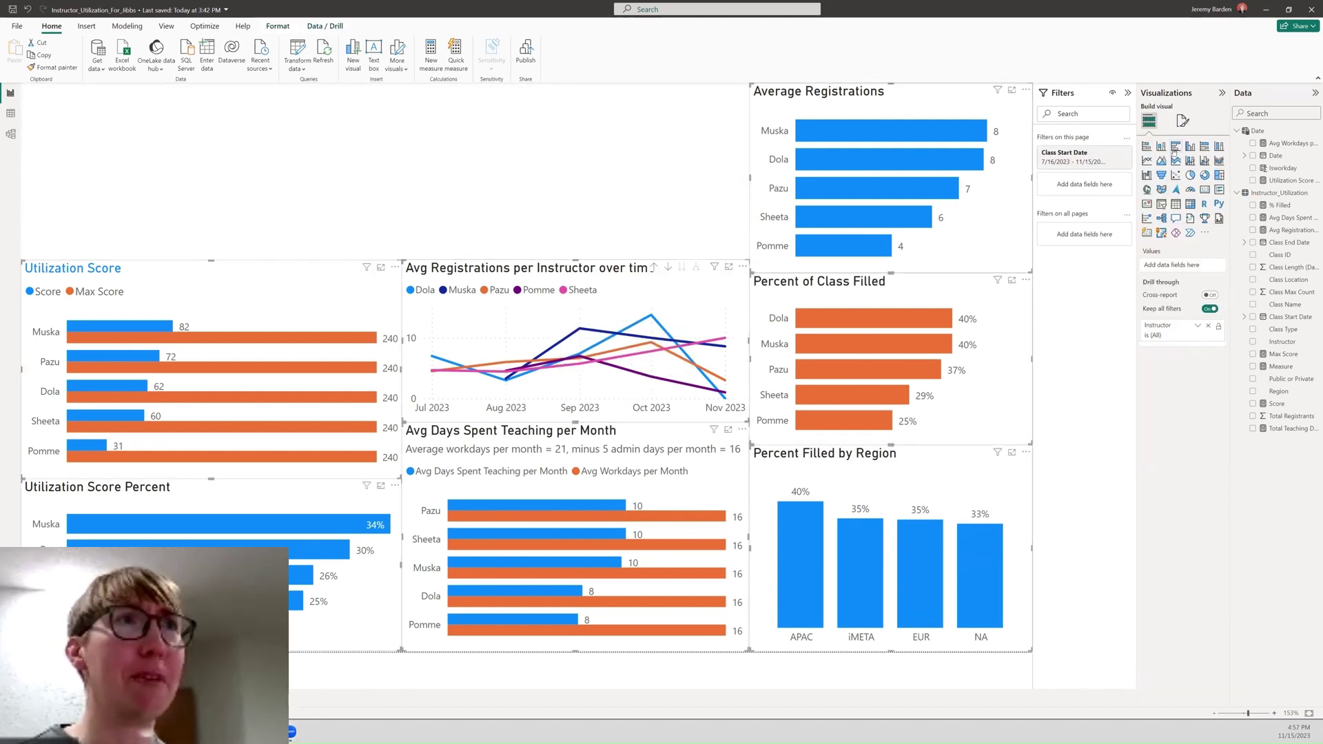
- Turn on the visual border for the Average Registrations and Percent of Class Filled charts
left_click(1183, 120)
left_click(689, 172)
left_click(998, 131)
left_click(1182, 168)
left_click(1158, 235)
left_click(1212, 343)
left_click(939, 301)
left_click(1213, 344)
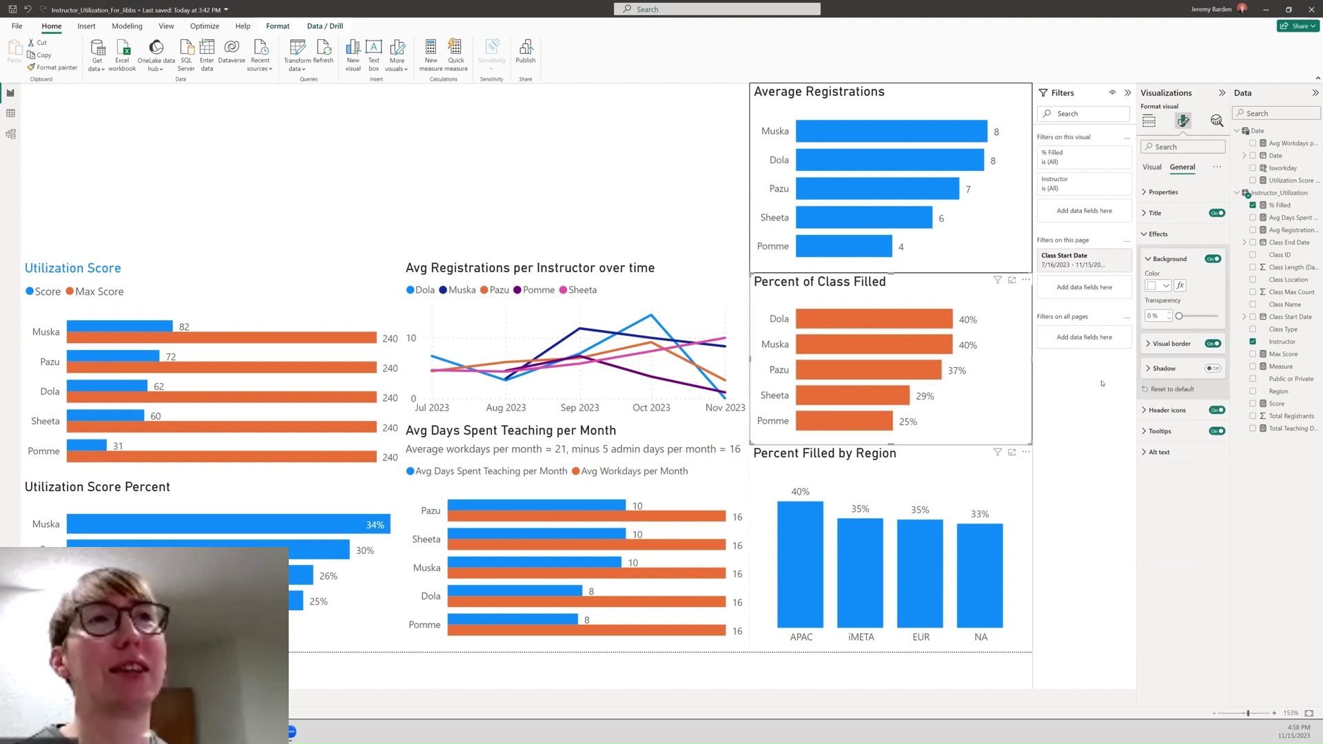
- Turn on the visual border for the Percent Filled by Region, Avg Registrations per Instructor over time and Avg Days Spent Teaching per Month charts
left_click(948, 465)
left_click(1212, 344)
left_click(696, 279)
left_click(1212, 344)
left_click(696, 440)
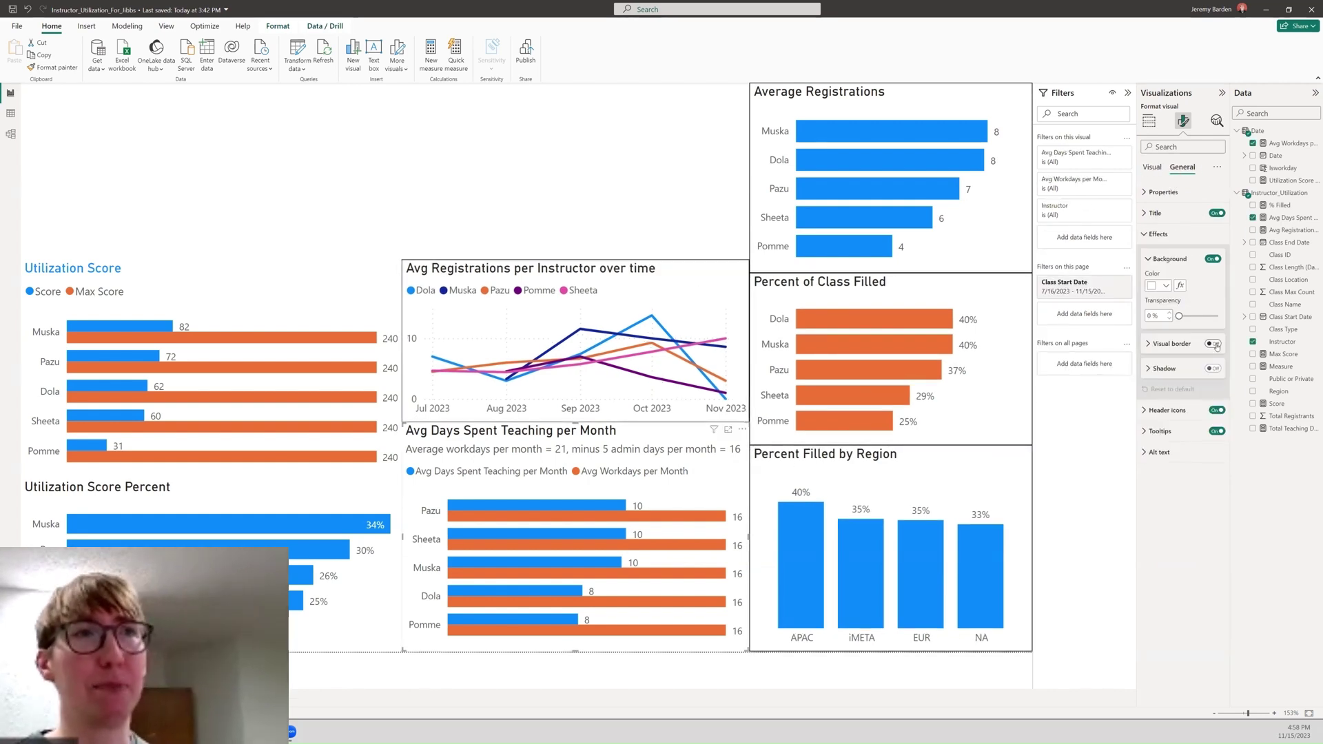
left_click(1214, 345)
- Turn on the visual border for the Utilization Score Percent and Utilization Score charts
left_click(276, 488)
left_click(1214, 345)
left_click(289, 276)
left_click(1214, 345)
left_click(314, 222)
- Narrow the Utilization Score and Utilization Score Percent charts by pulling in their right edges equally
left_click(310, 276)
left_click_drag(401, 369, 310, 371)
left_click(347, 490)
left_click_drag(401, 564, 308, 565)
- Widen the Avg Registrations and Avg Days Spent Teaching charts leftward to meet the two utilization charts
left_click(448, 275)
left_click_drag(401, 341, 308, 341)
left_click(441, 438)
left_click_drag(402, 537, 308, 537)
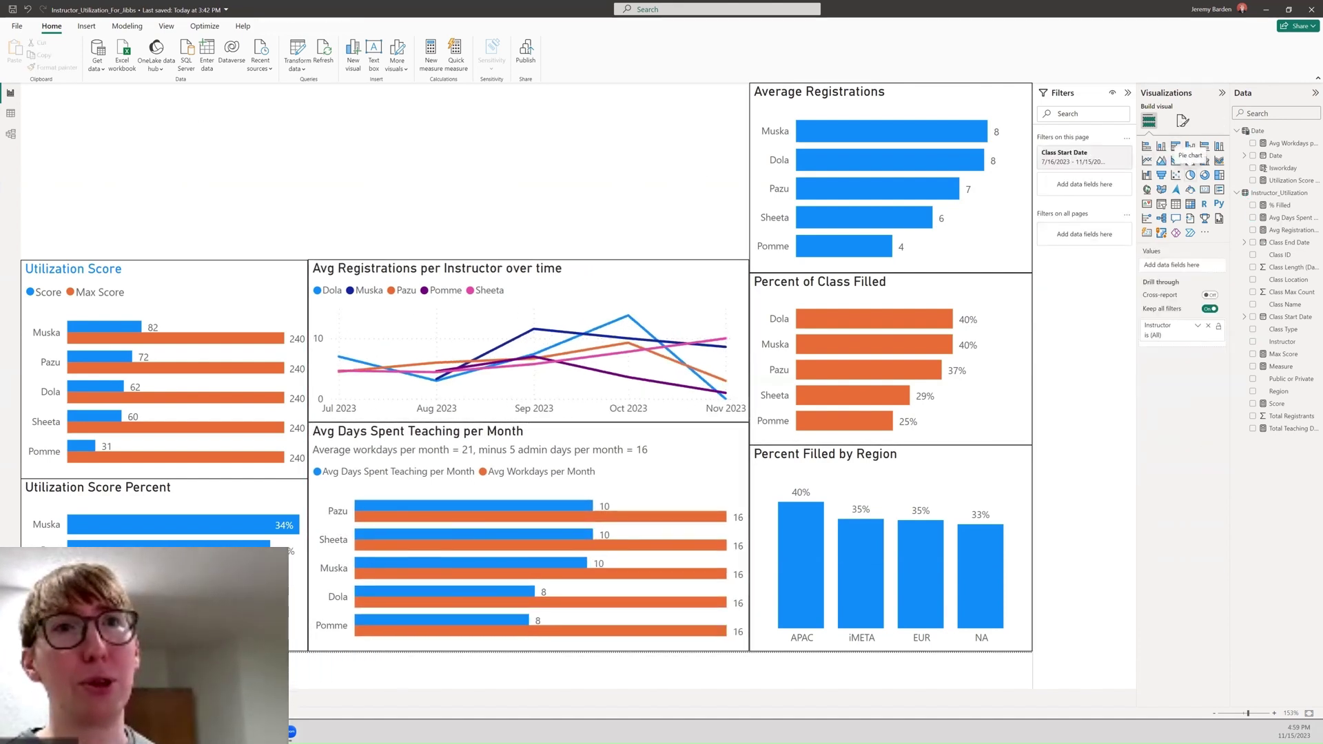
- Add an Instructor slicer in the empty area above the charts and set its style to Tile
left_click(1160, 204)
left_click_drag(1195, 268, 1196, 266)
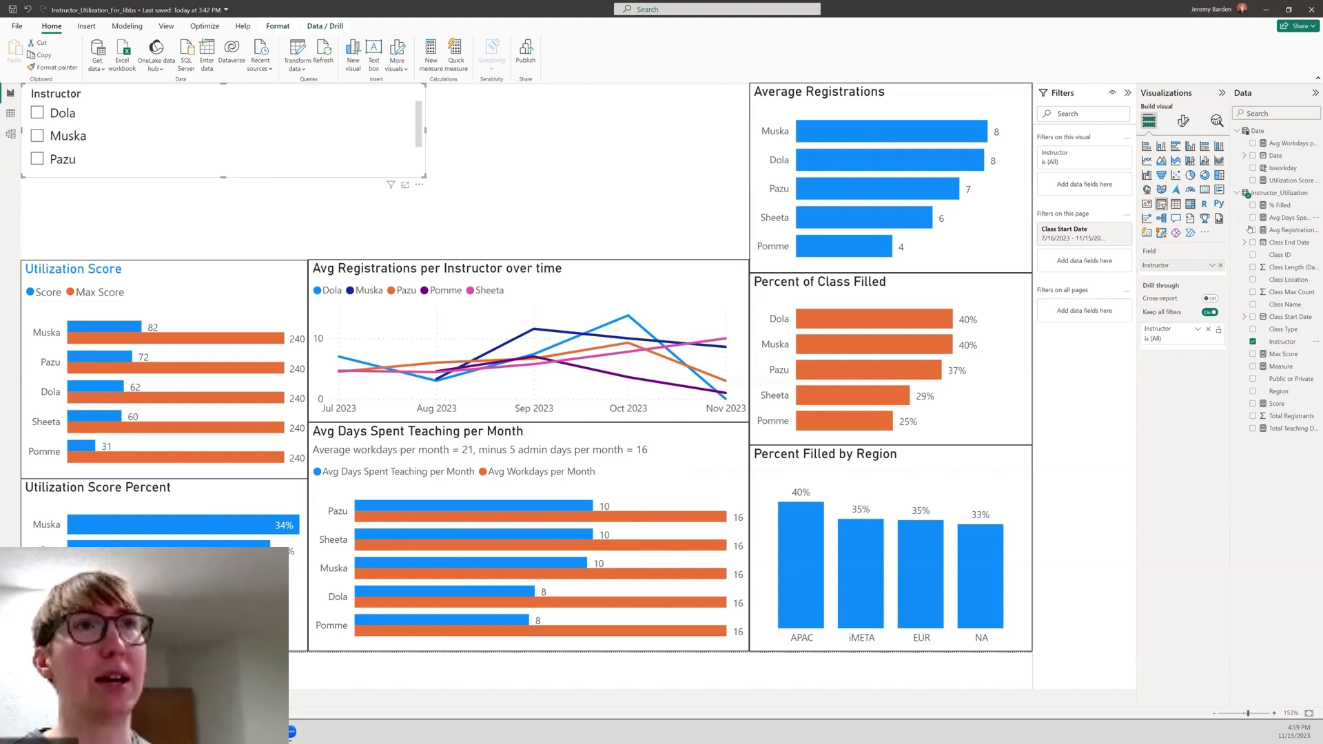
left_click(1183, 121)
left_click(1167, 192)
left_click(1182, 244)
left_click(1155, 268)
- Shrink the Instructor slicer to a single row of tiles and turn off its slicer header
mouse_move(421, 172)
left_mouse_down()
mouse_move(461, 172)
mouse_move(422, 172)
left_mouse_up()
left_click_drag(425, 177, 394, 149)
left_click(1216, 311)
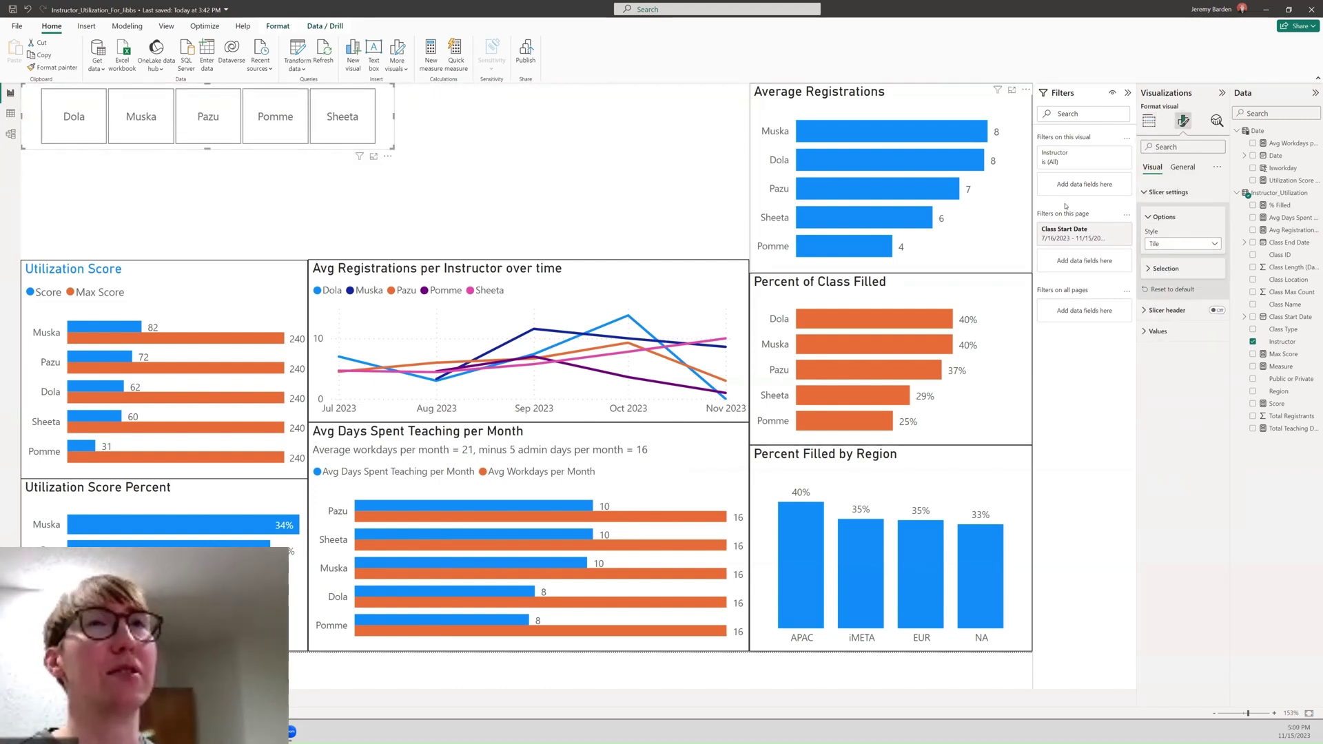
- Turn on the Instructor slicer's title and set its text to Instructor Utilization
left_click(1182, 167)
left_click(1154, 213)
left_click(1217, 213)
left_click(1166, 265)
type("U")
key("BackSpace")
type("Instructor Utilization")
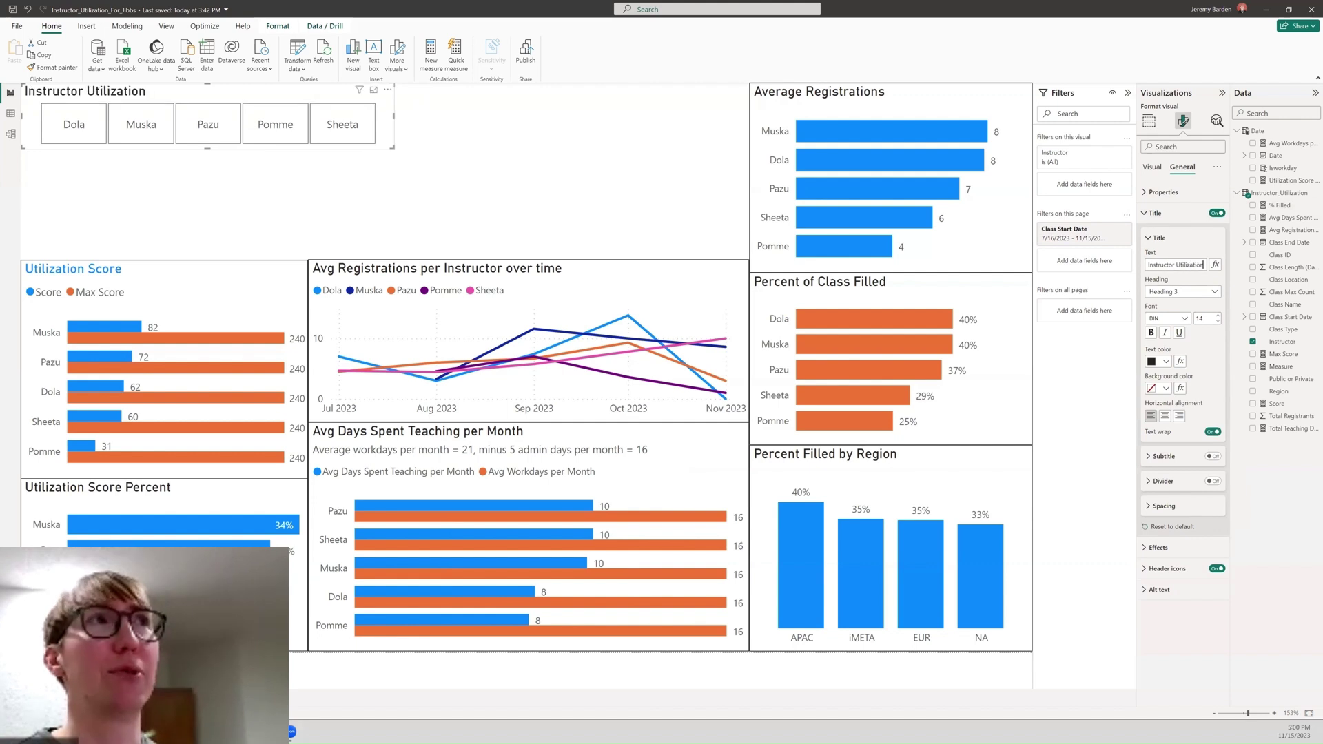
- Color the Instructor Utilization title orange
left_click(1166, 362)
left_click(1156, 509)
left_click(1166, 362)
left_click(1173, 509)
- Set the font color of the Instructor slicer's values to red
left_click(1152, 167)
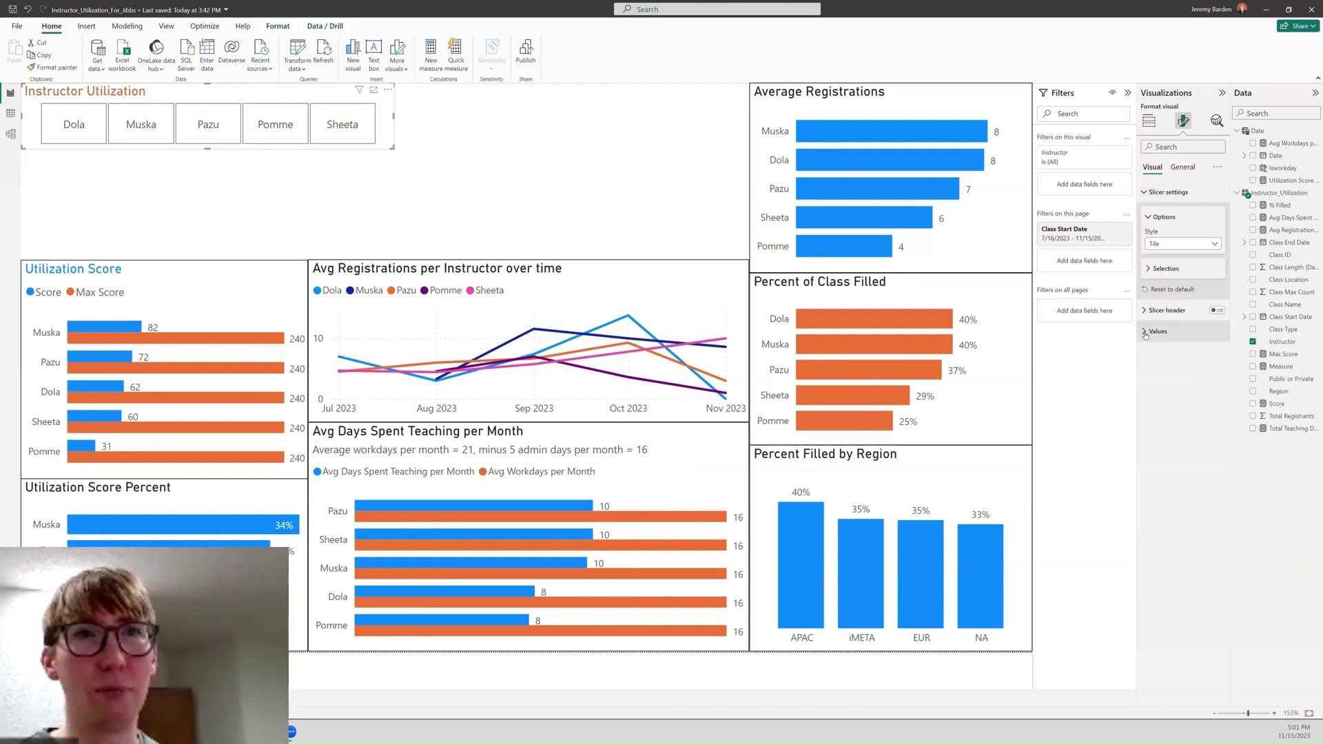
left_click(1145, 332)
left_click(1160, 426)
left_click(1171, 545)
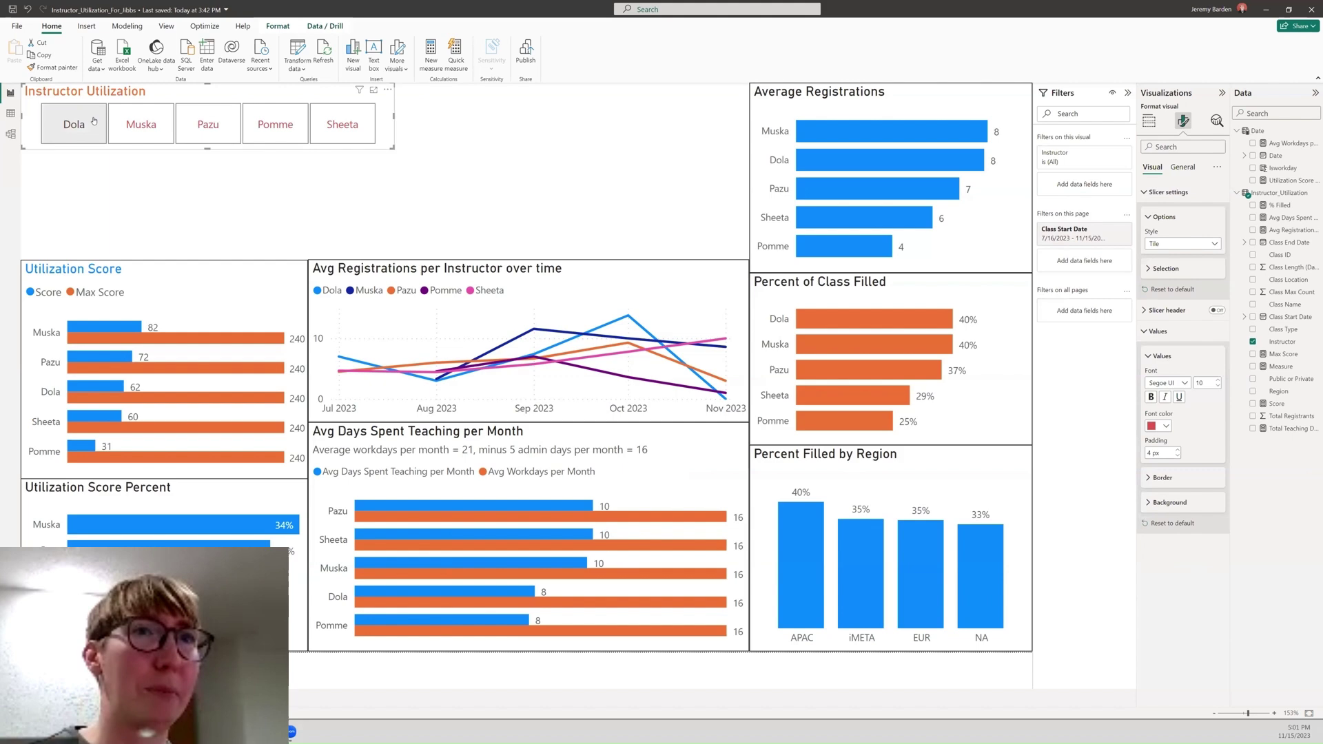
- Shorten the line chart's title to Avg Registrations Over Time
left_click(594, 288)
left_click(1182, 167)
left_click(1198, 264)
key("Delete")
key("Delete")
key("Delete")
key("Delete")
key("Delete")
key("Delete")
key("Delete")
key("Delete")
key("Delete")
key("Delete")
key("Delete")
key("Delete")
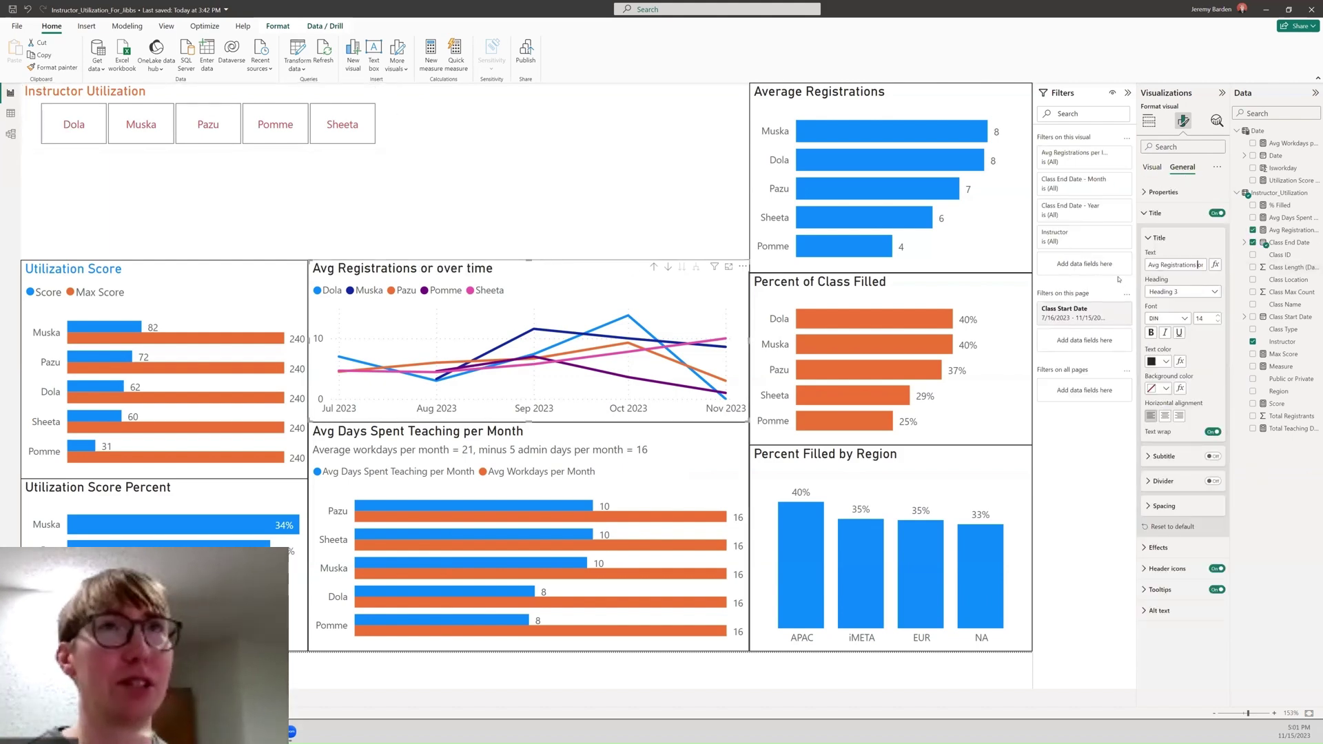
key("Delete")
key("Delete")
key("Delete")
key("Delete")
type("T")
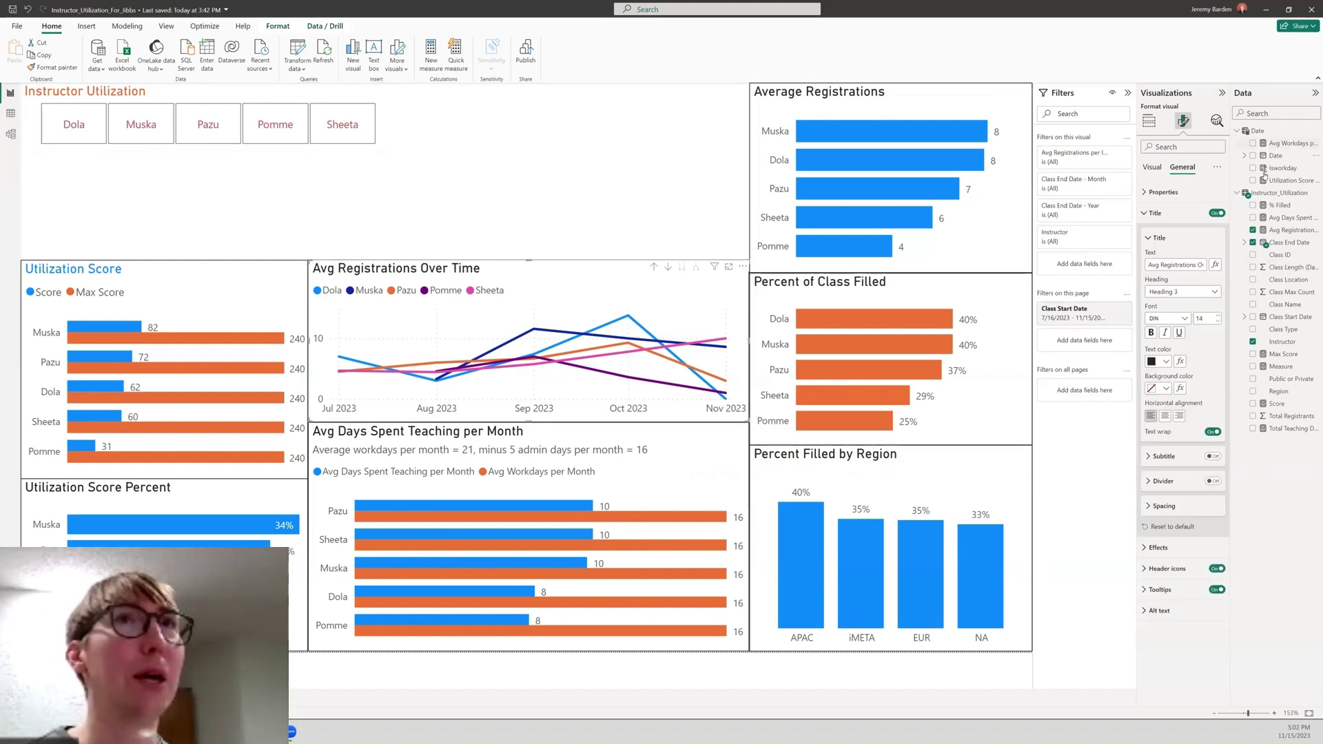
- Add a compact Class End Date slicer in the Dropdown style next to the instructor tiles
left_click(1161, 204)
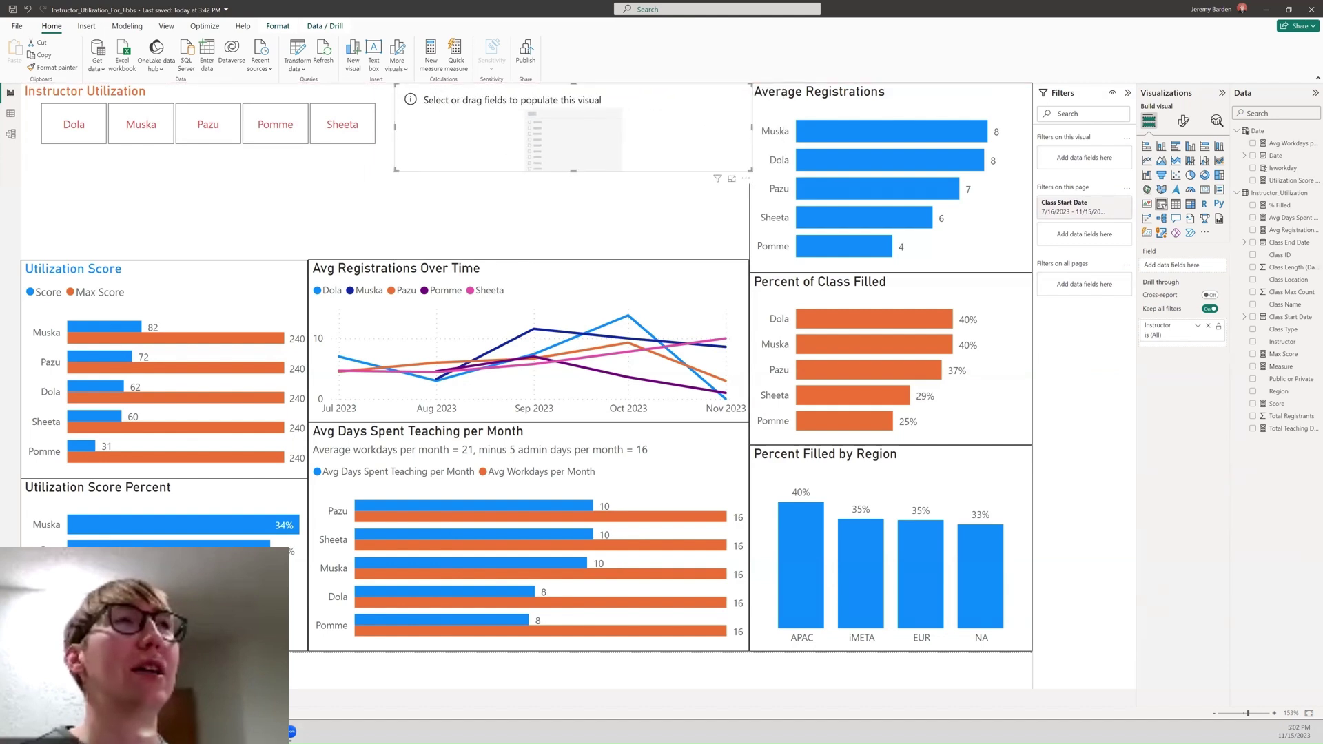
left_click_drag(1182, 264, 1182, 265)
left_click(1183, 121)
left_click(1167, 192)
left_click(1164, 218)
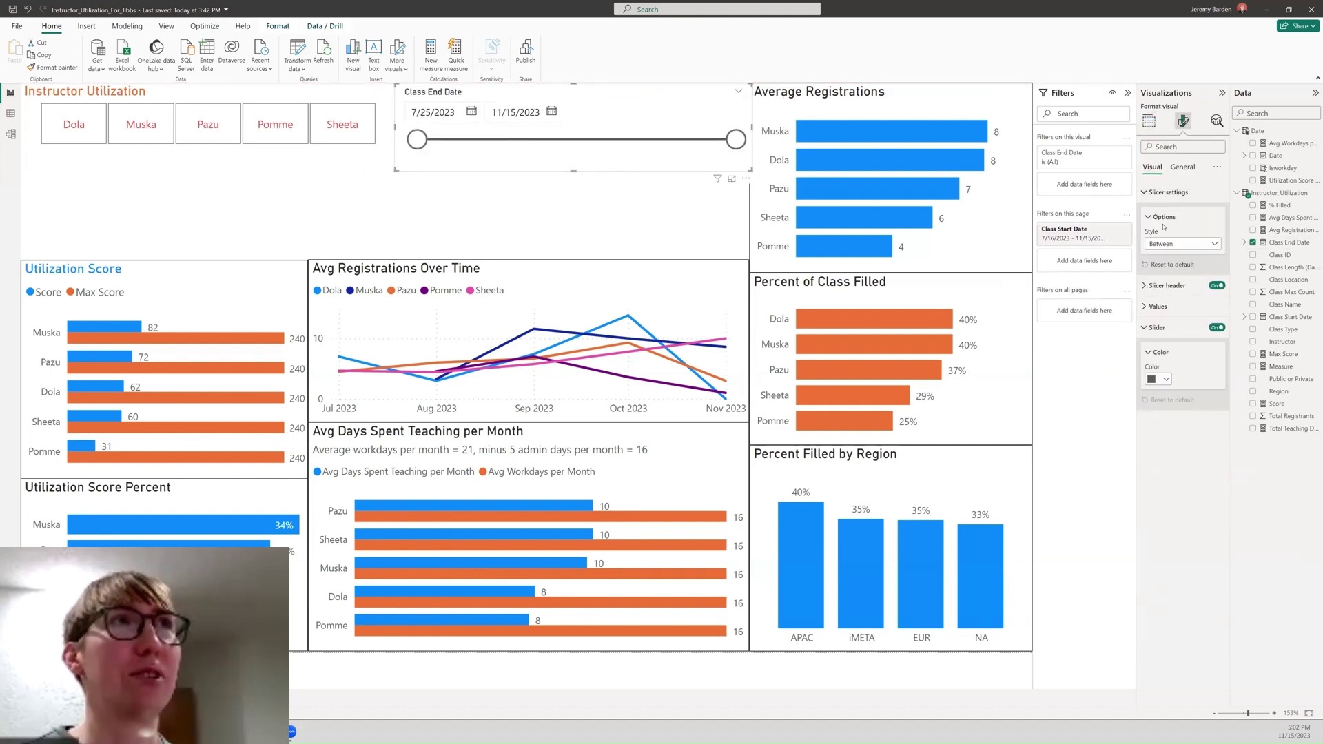
left_click(1182, 243)
left_click(1165, 258)
left_click(1182, 244)
left_click(1165, 317)
left_click_drag(751, 170, 579, 148)
- Replace the slicer's plain date with the Class End Date hierarchy of Year, Quarter, Month and Day, and check its list
left_click(1149, 121)
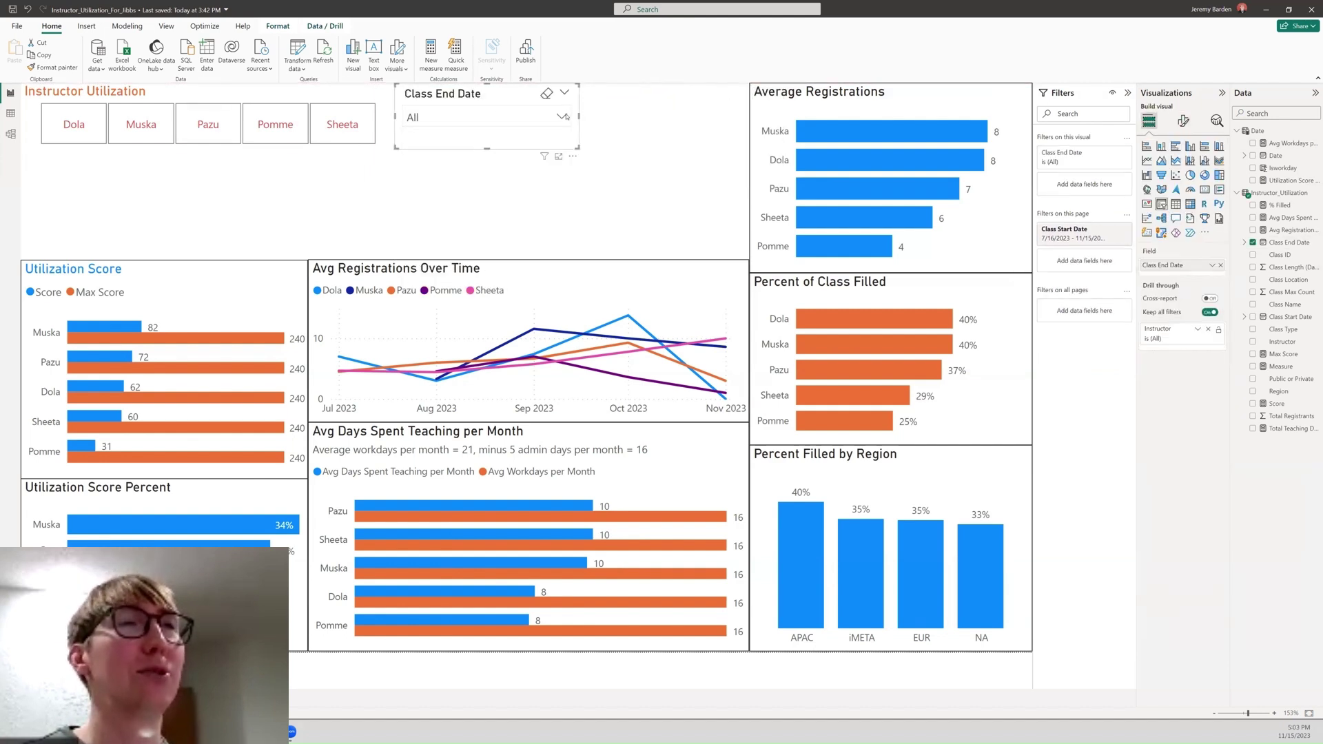
left_click(1245, 242)
left_click(1220, 265)
left_click(1252, 254)
left_click_drag(1290, 267, 1184, 280)
left_click_drag(1293, 292, 1189, 290)
left_click_drag(1290, 304, 1185, 300)
left_click(560, 118)
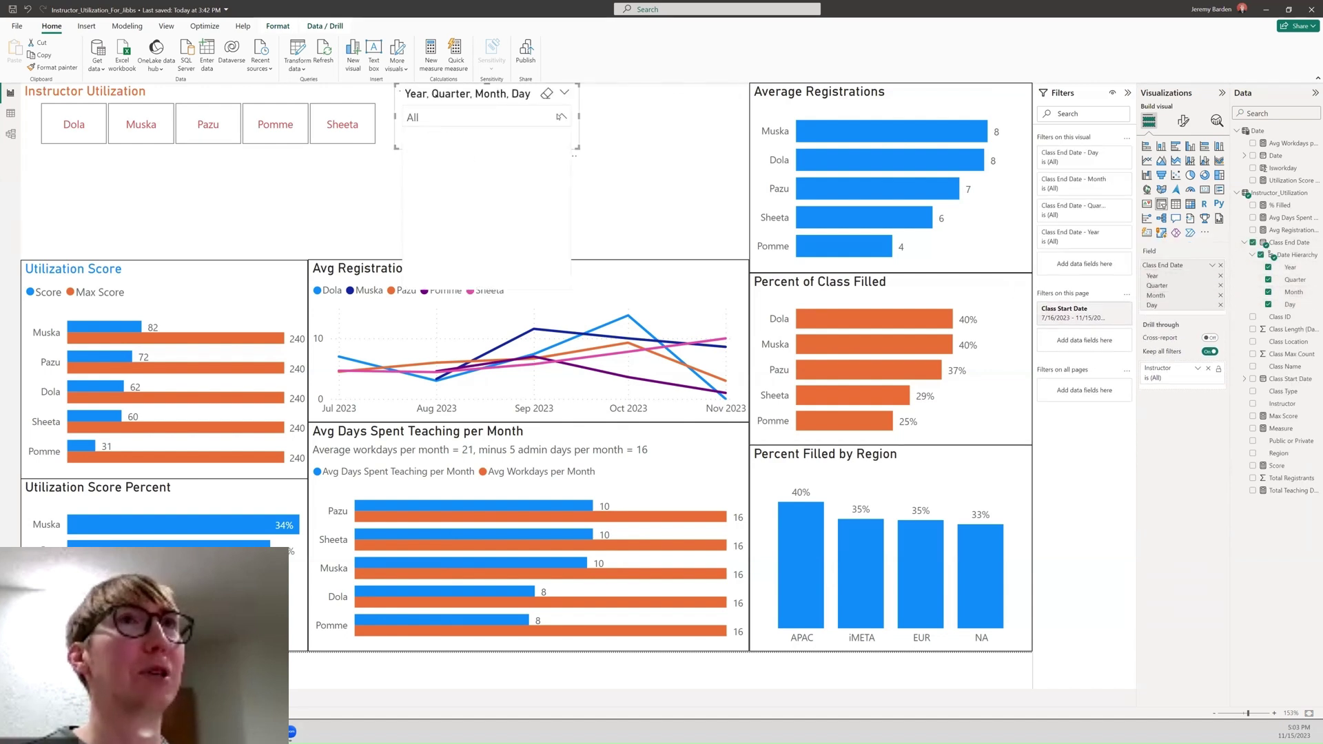
left_click(620, 144)
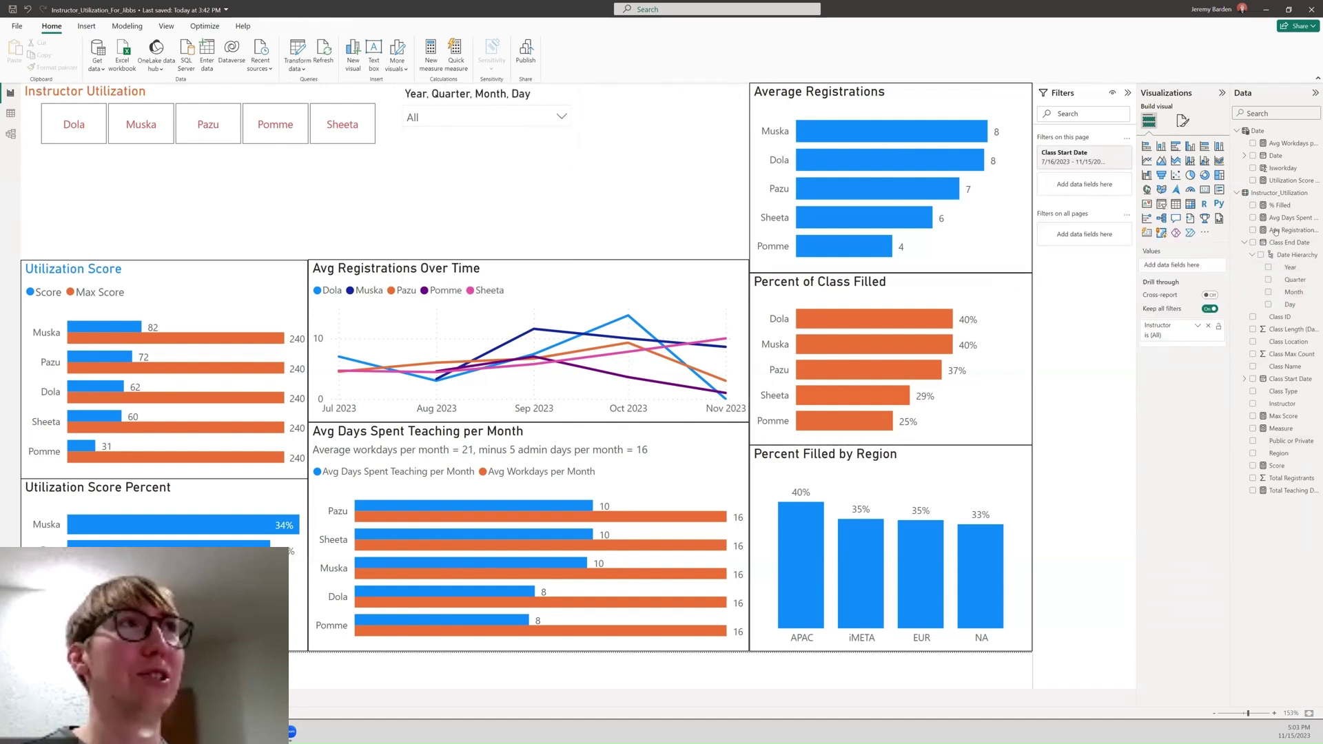
- Add a Public or Private slicer and fit it between the date slicer and the Average Registrations chart
left_click(1162, 204)
left_click_drag(310, 182, 517, 156)
left_click_drag(630, 200, 693, 129)
left_click_drag(811, 190, 748, 171)
left_click_drag(1290, 441, 1184, 266)
left_click(1182, 121)
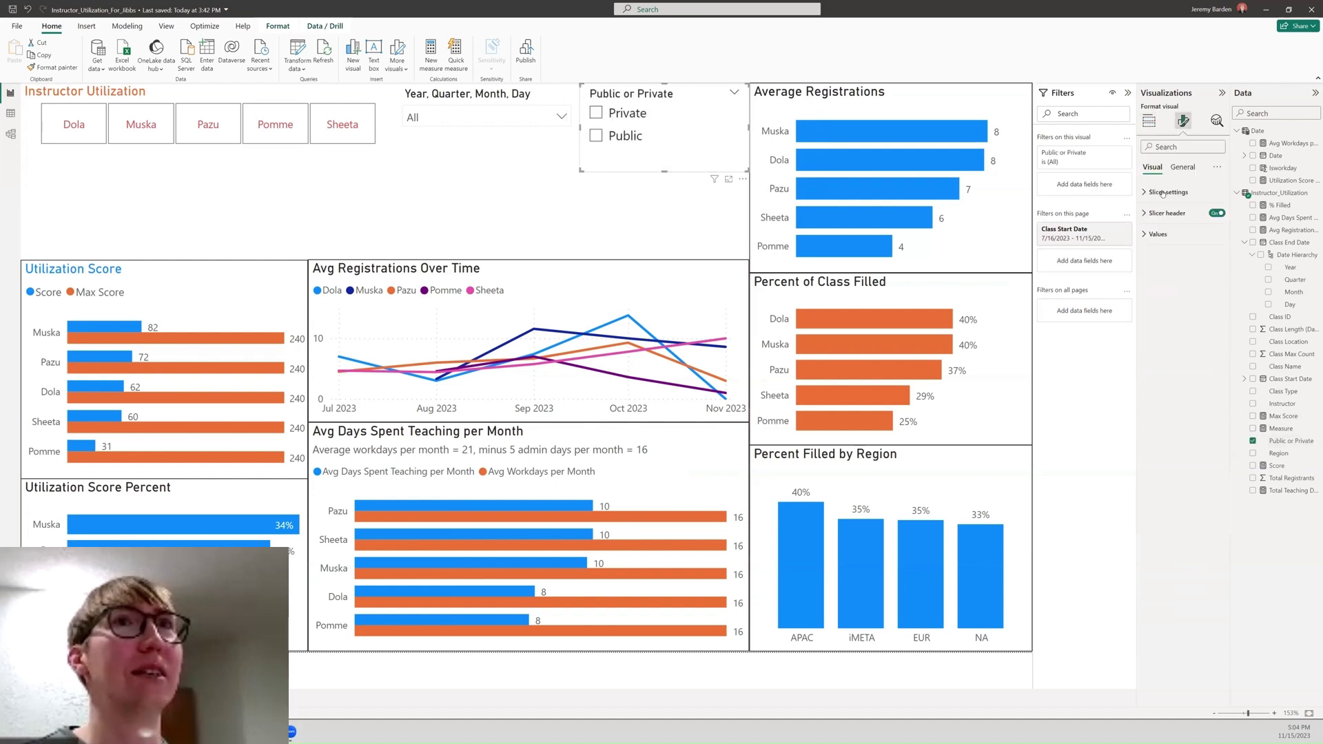
- Switch the Public or Private slicer's style to Tile
left_click(1162, 194)
left_click(1182, 247)
left_click(1164, 270)
left_click(1162, 268)
left_click(658, 123)
left_click(668, 123)
left_click(620, 206)
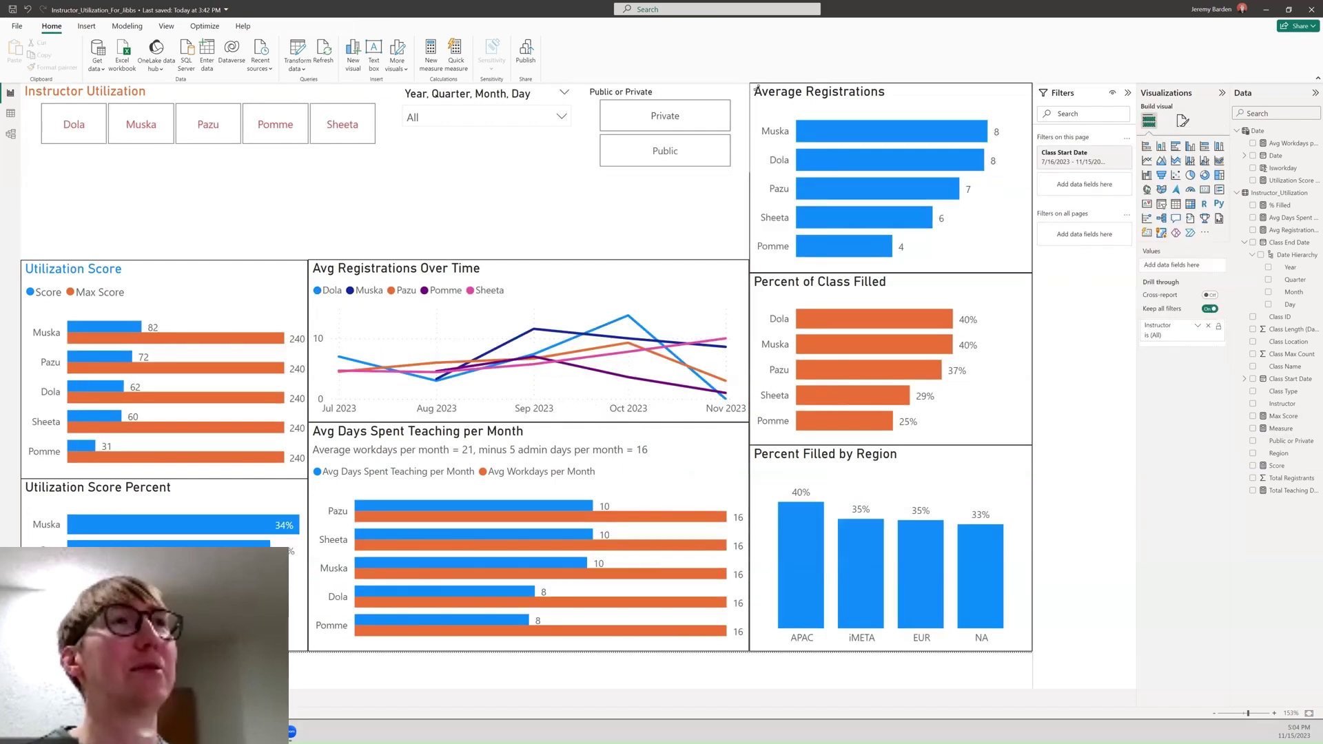
- Hide the Public or Private slicer's header and stretch the Utilization Score and Avg Registrations Over Time charts upward
left_click(746, 90)
left_click_drag(529, 261, 529, 245)
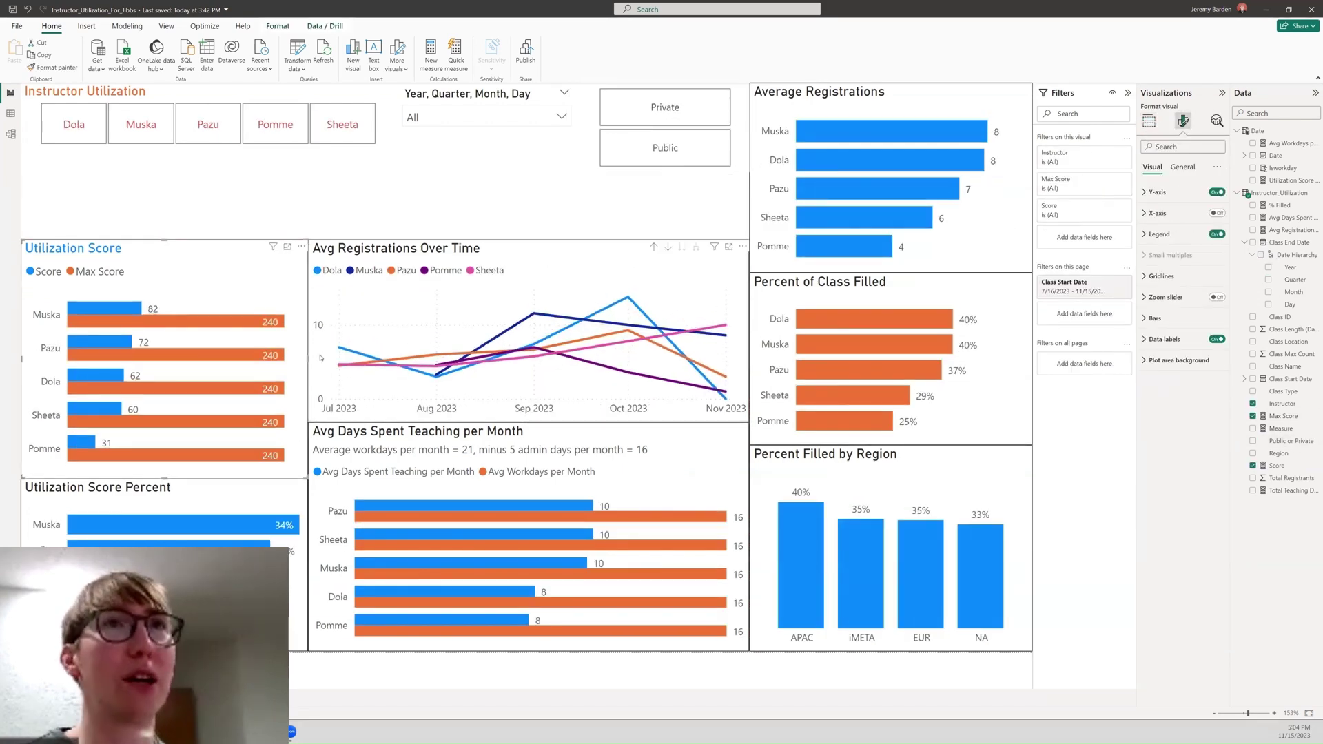
- Add a size 8 text box reading "Utilization Score is total teaching days multiplied by average registrations per instructor." plus the Max Utilization Score explanation
left_click(86, 25)
left_click(335, 51)
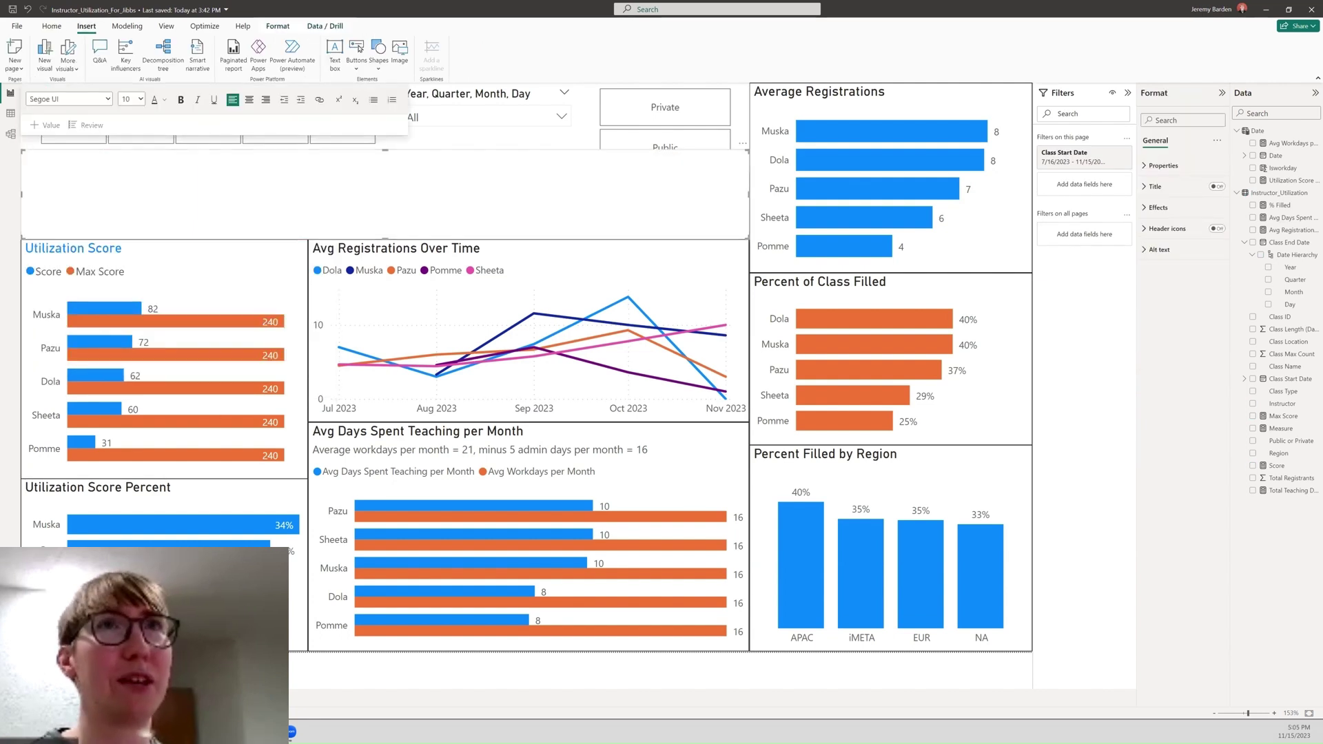
type("Utilization Score is total teaching days multiplied by average registrations per instructor. Max Utilization Score is average work days in a month (21) minus admin days (5) multiplied by target average registrations (15). Max registrations allowed in a virtual ILT is 20, while in-person ILT and private ILT max registrations vary wildly, giving us an average total possible registrations of 15.")
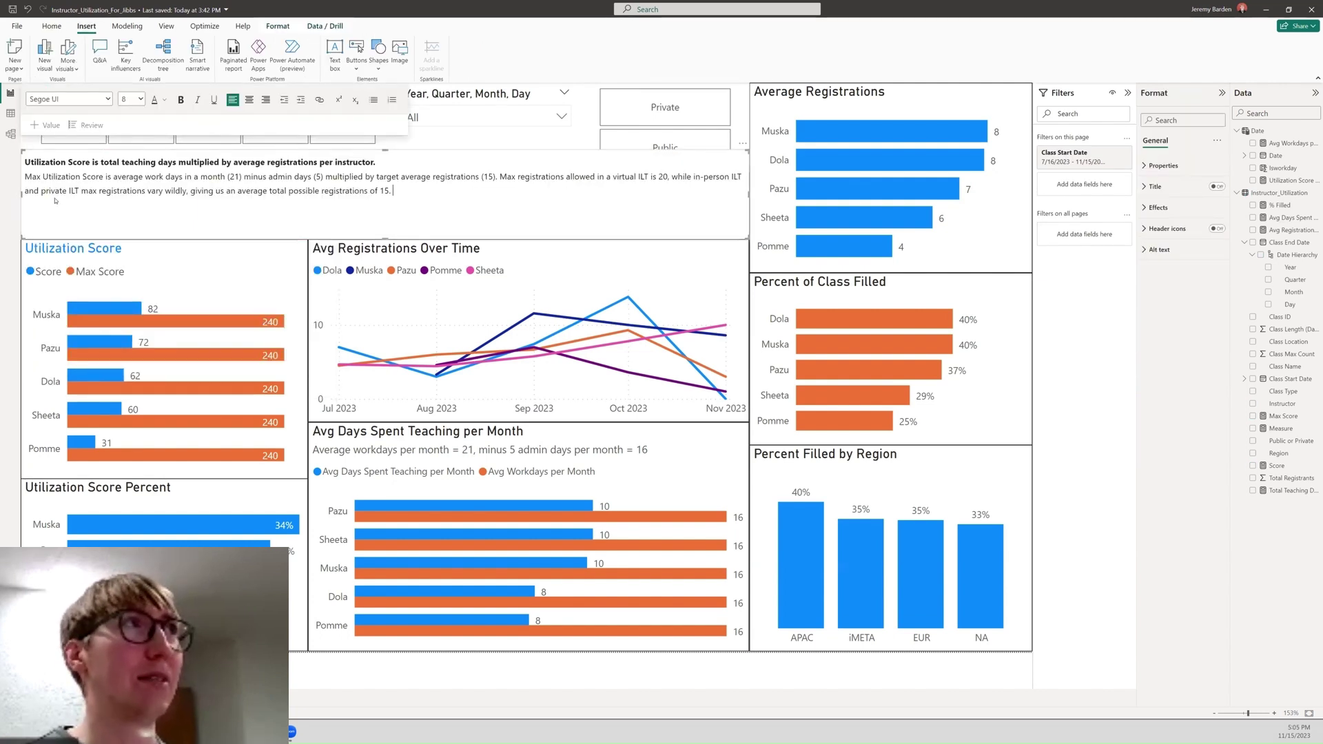
- Narrow the text box from its left edge and stretch the Avg Registrations Over Time and Utilization Score charts up to it
left_click_drag(21, 195, 110, 197)
left_click(511, 251)
left_click_drag(511, 251, 511, 214)
left_click_drag(227, 249, 228, 213)
- Stretch the Avg Days Spent Teaching per Month chart upward and fit the Utilization Score Percent chart's upper edge beneath Utilization Score
left_click(528, 433)
left_click_drag(528, 423, 529, 386)
left_click(171, 487)
left_click(170, 435)
left_click_drag(165, 441, 165, 476)
left_click(207, 671)
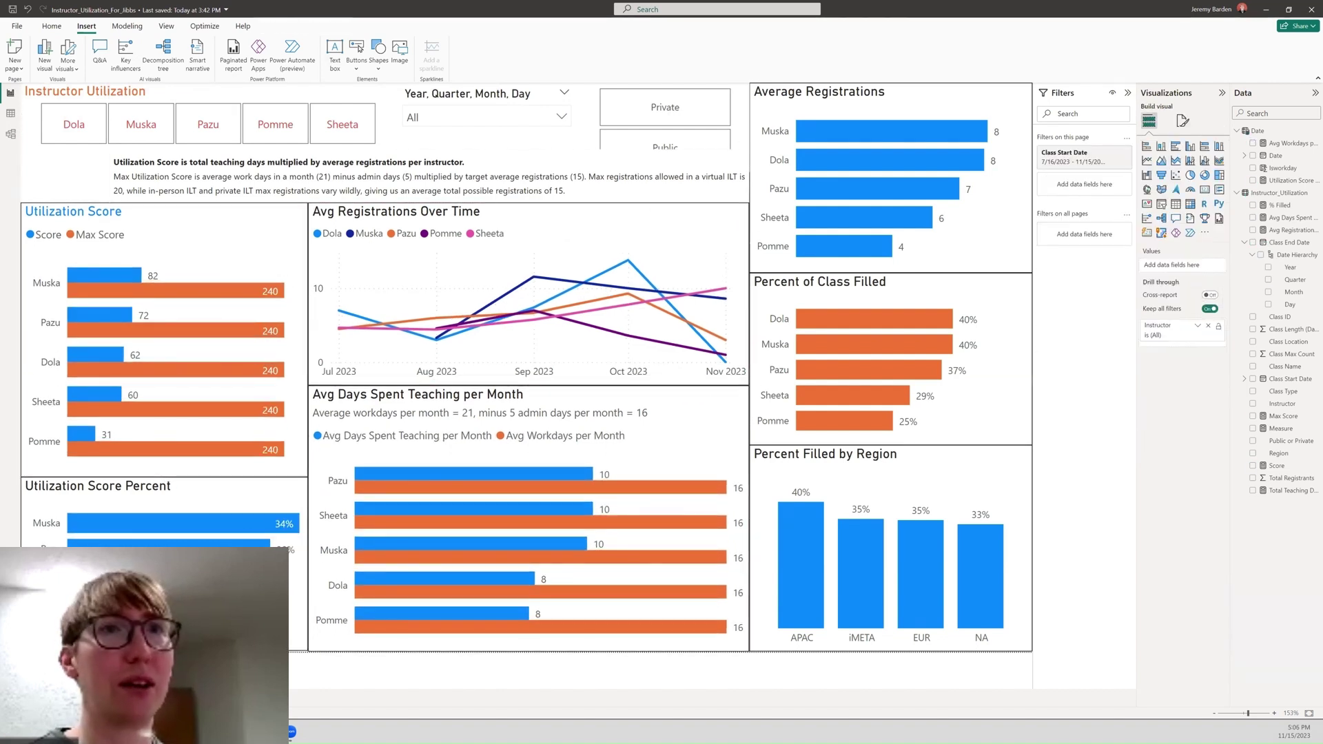
- Insert an information button beside the explanation text with the tooltip Data Source: Saba Report "Power BI - Instructor Utilization"
left_click(379, 62)
left_click(356, 62)
left_click(375, 150)
left_click_drag(36, 108, 49, 176)
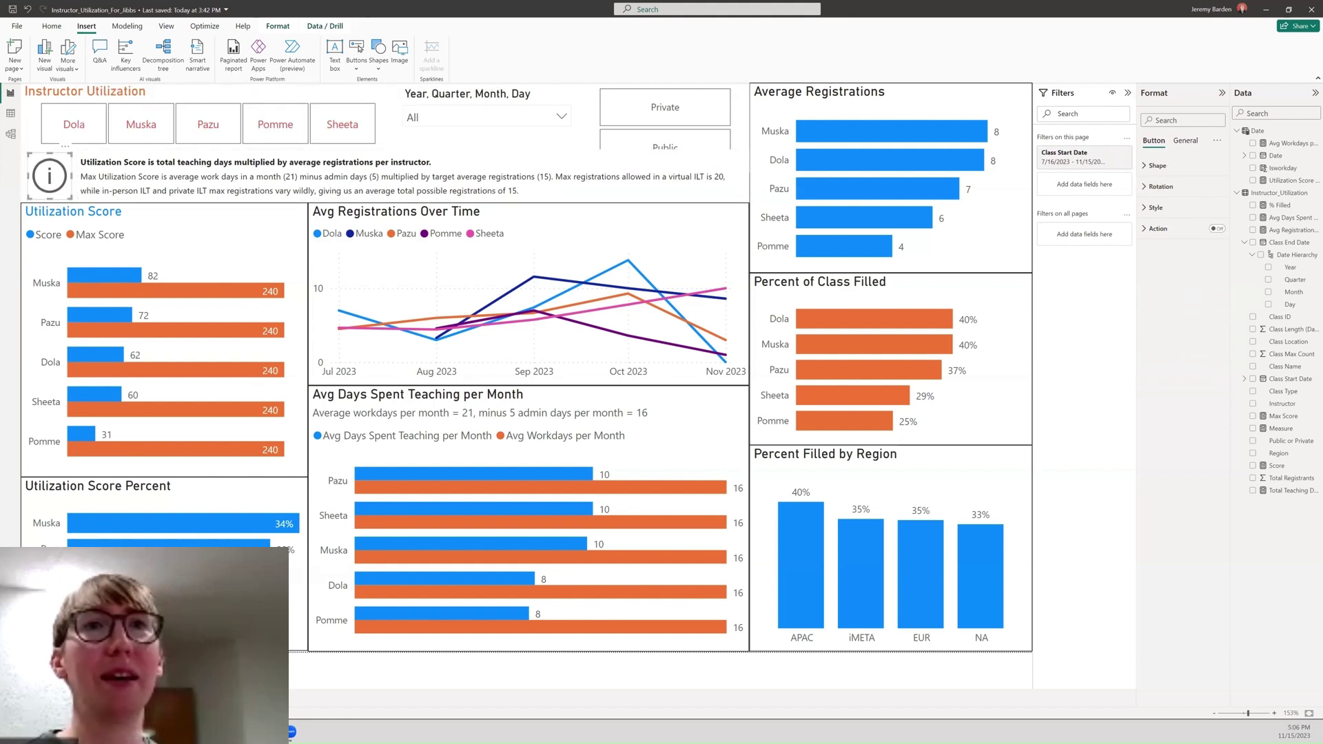
left_click(1158, 229)
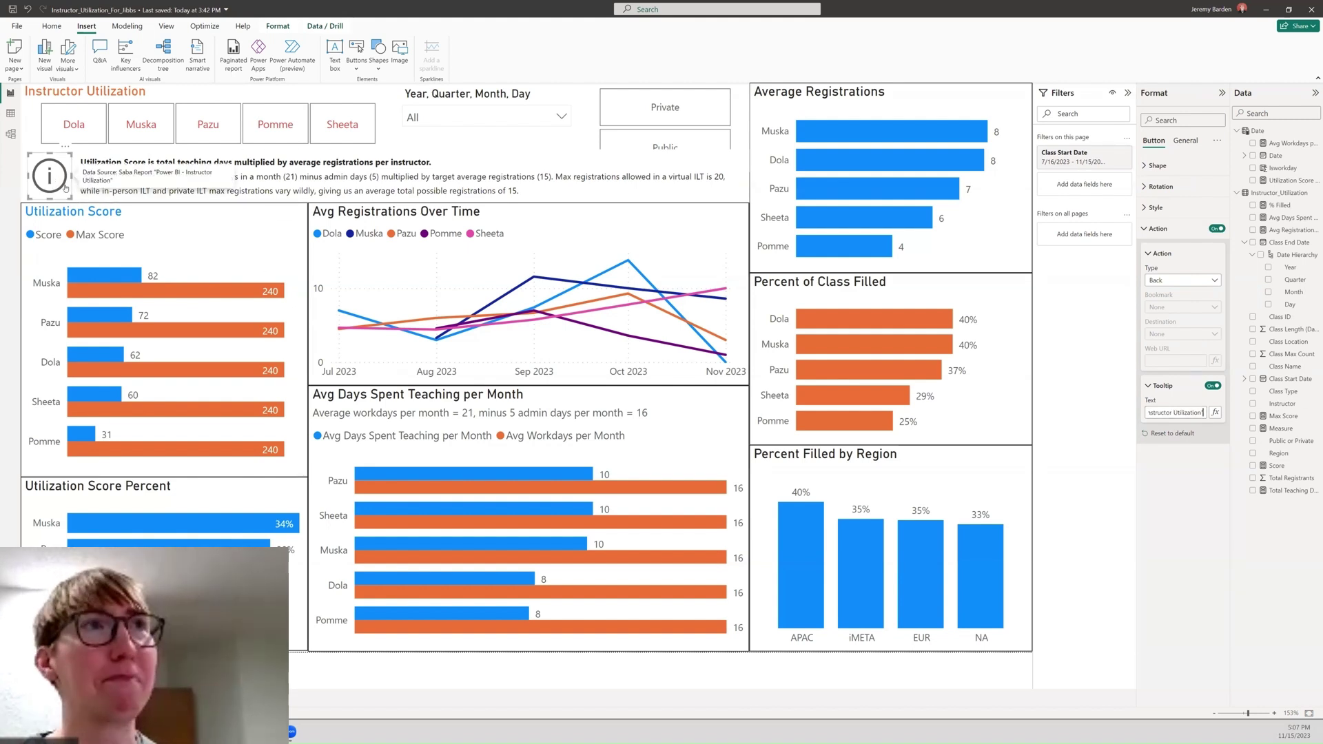
- Narrow the Public or Private slicer and shift it and the date slicer slightly to the right
left_click(745, 163)
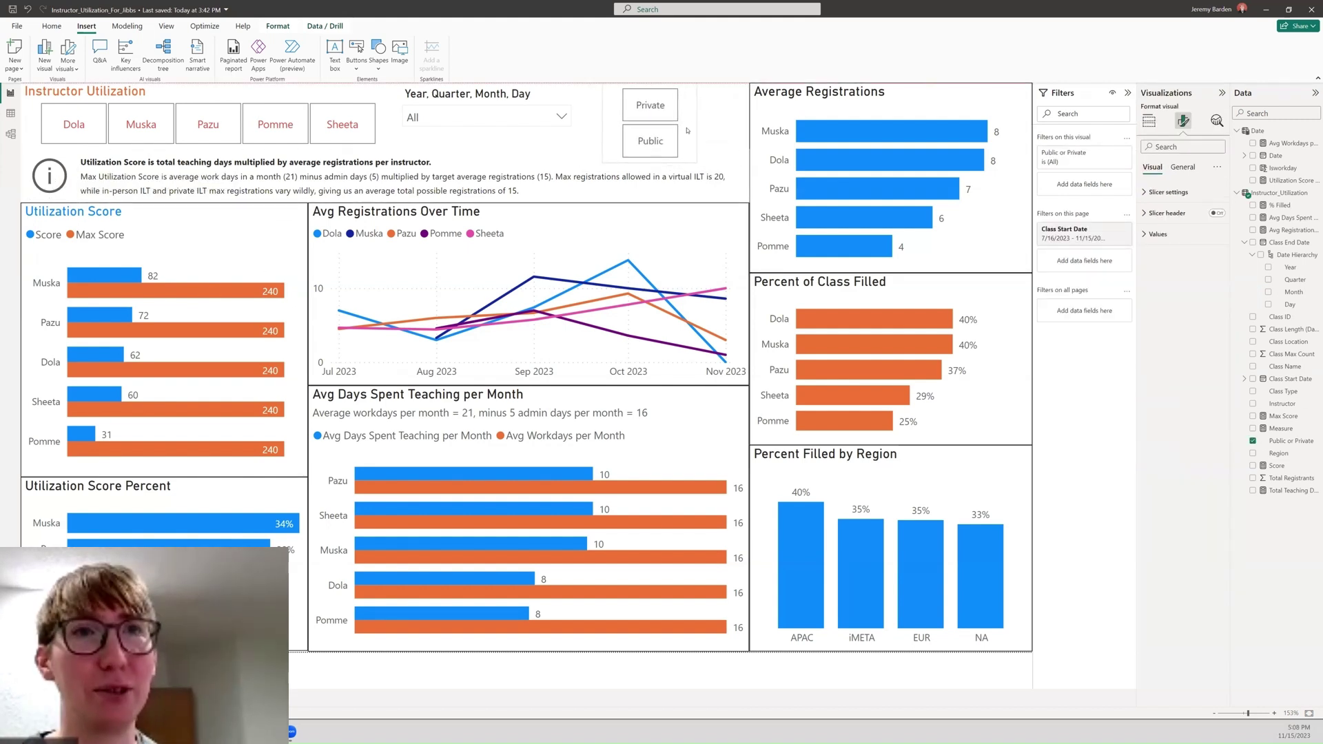
left_click_drag(550, 97, 568, 96)
left_click_drag(701, 163, 699, 150)
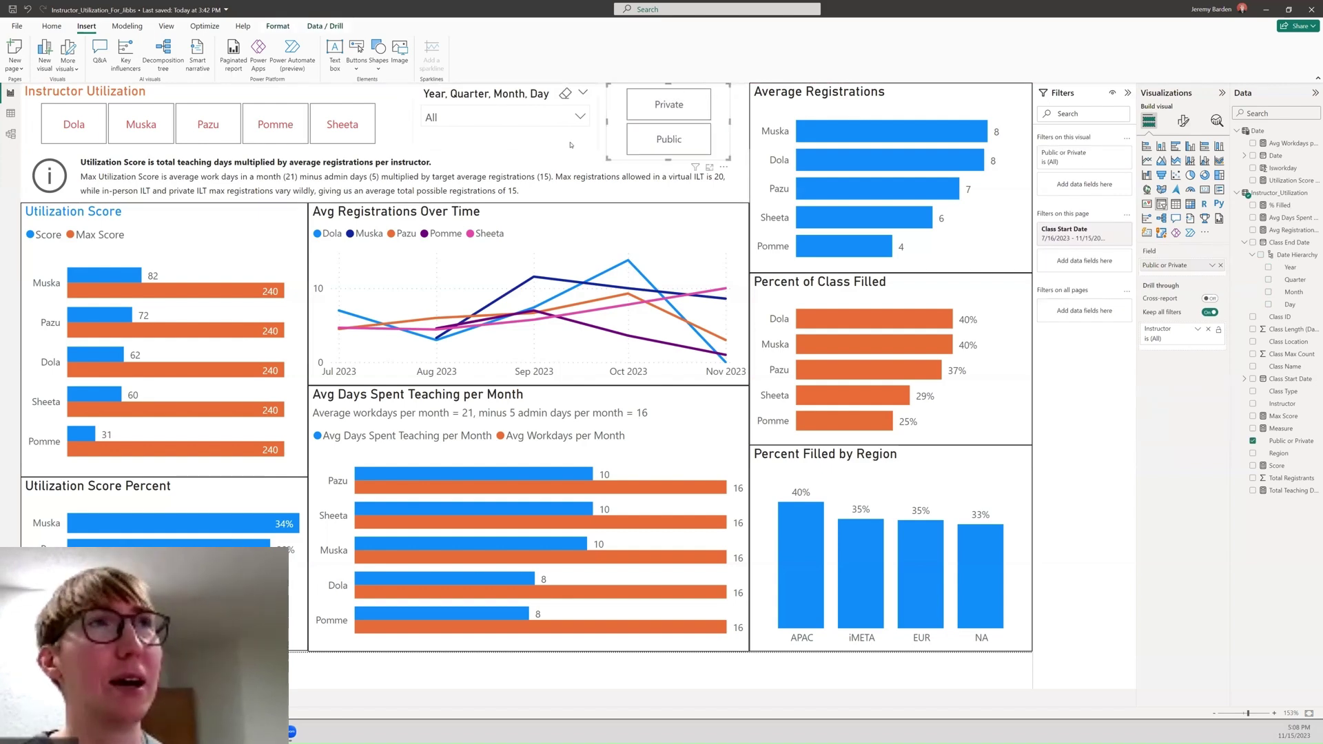
- Move the explanation text box down and lower the upper edges of the Avg Registrations Over Time and Utilization Score charts
left_click(516, 181)
left_click_drag(412, 156, 412, 166)
left_click(529, 212)
left_click_drag(529, 203, 529, 219)
left_click(179, 214)
left_click_drag(164, 203, 164, 219)
- Undo the last chart resizing and align both charts' upper edges just beneath the explanation text
left_click(529, 221)
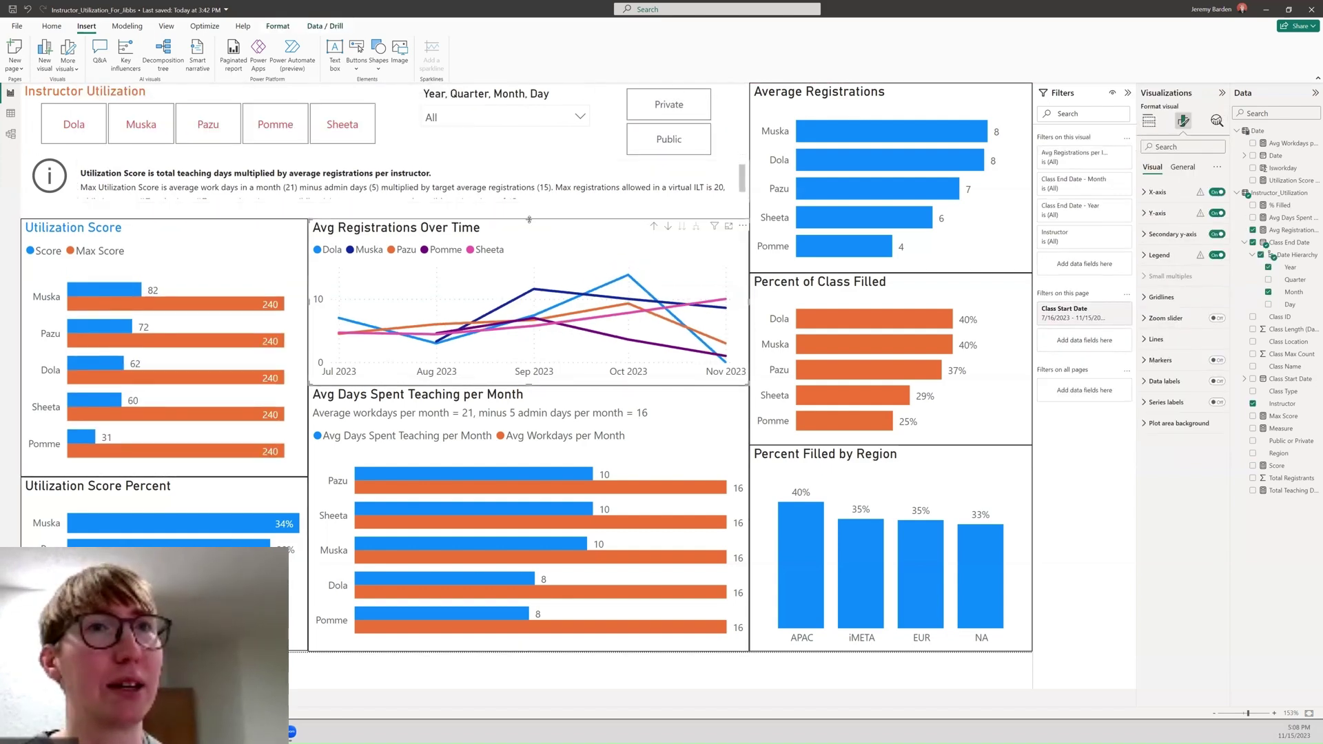
key("ctrl+z")
key("ctrl+z")
key("ctrl+z")
key("ctrl+z")
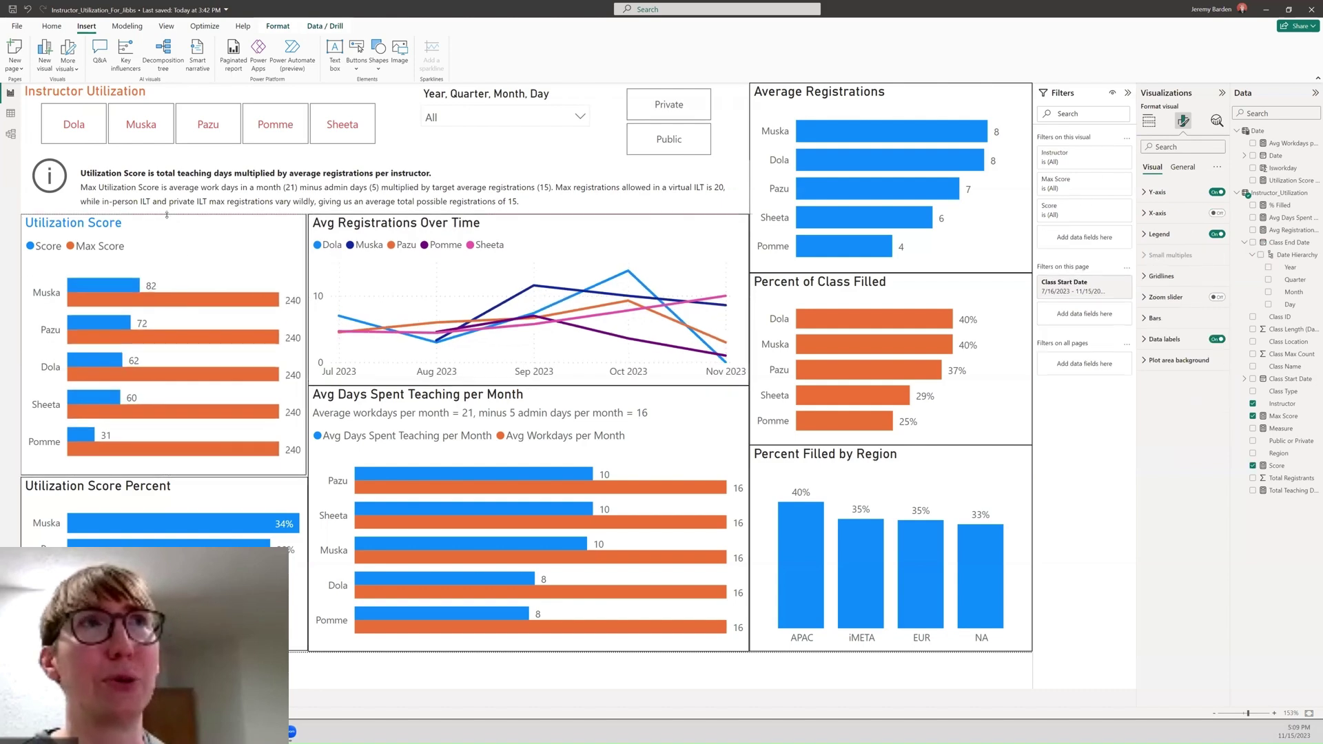
- Change the Instructor Utilization title's text color to blue #118DFF
left_click(207, 93)
left_click(1182, 167)
left_click(1155, 213)
left_click(1165, 362)
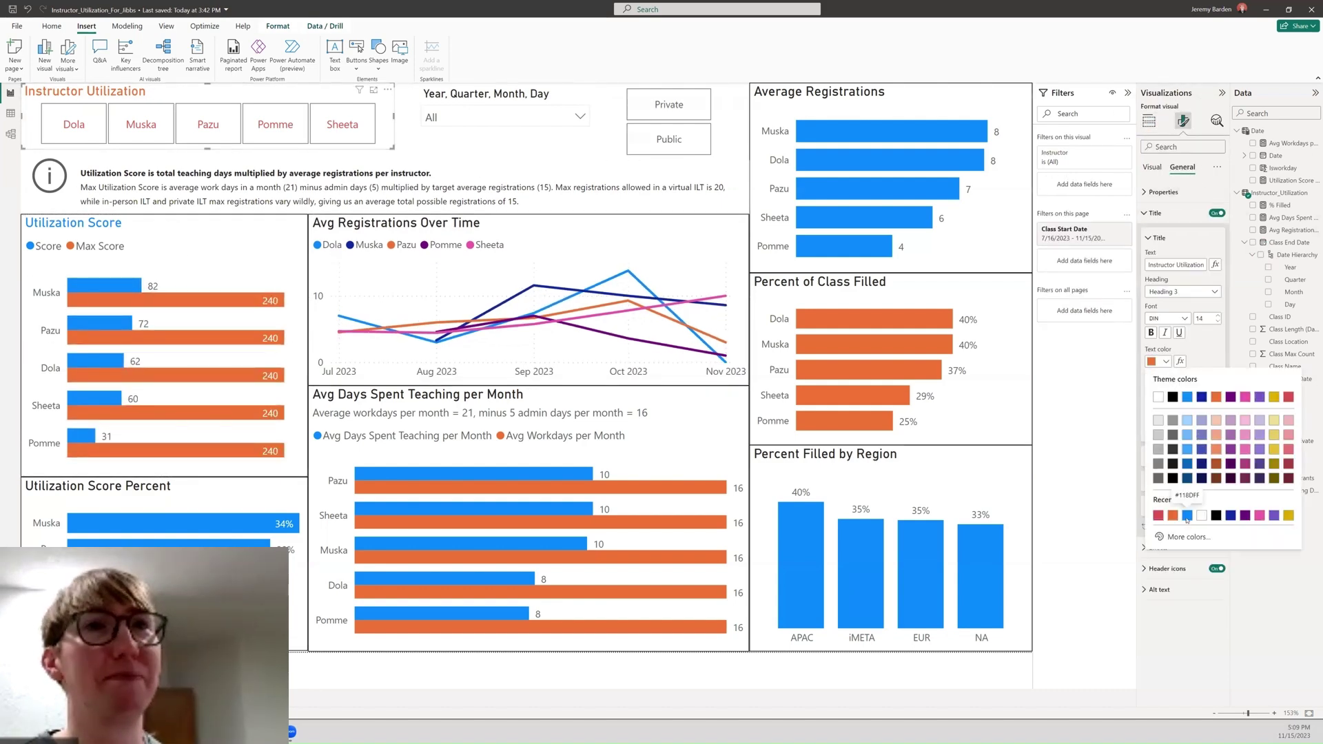
left_click(1186, 516)
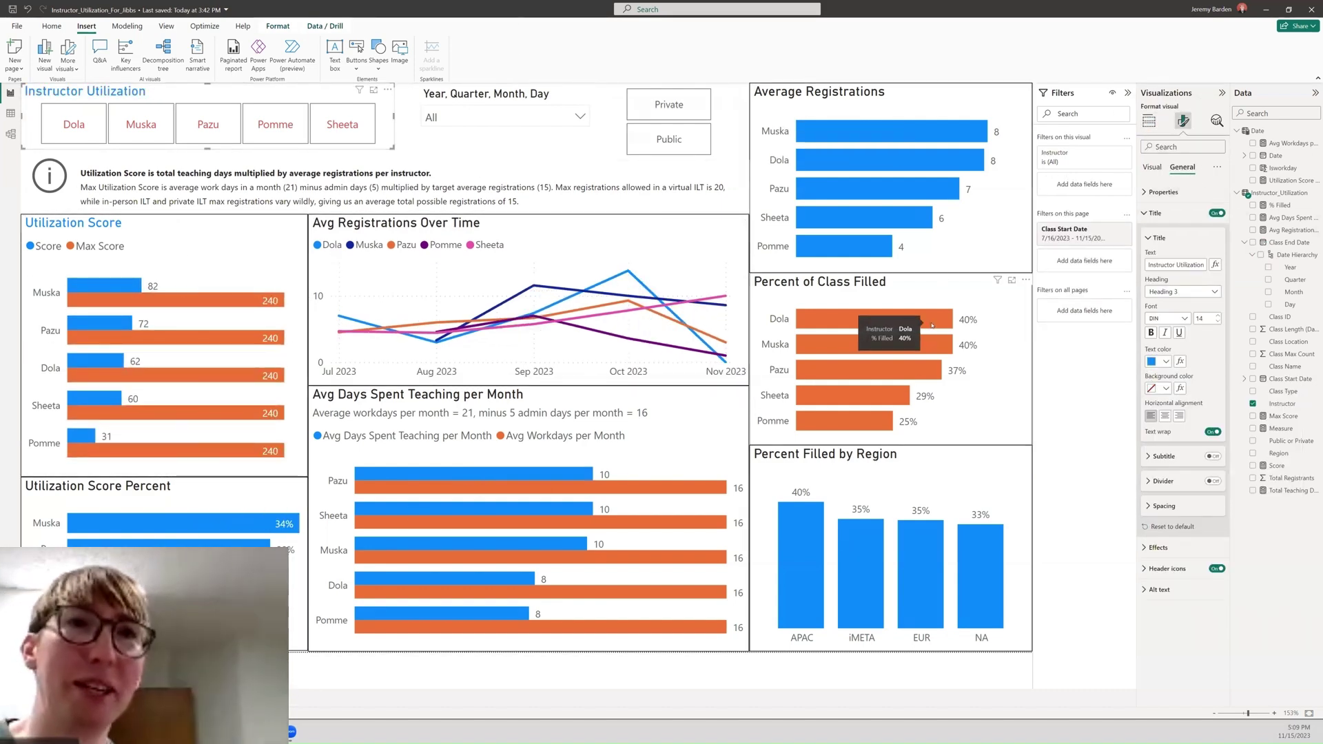
- Move the information button down to line up with the explanation text
left_click(42, 191)
left_click(384, 125)
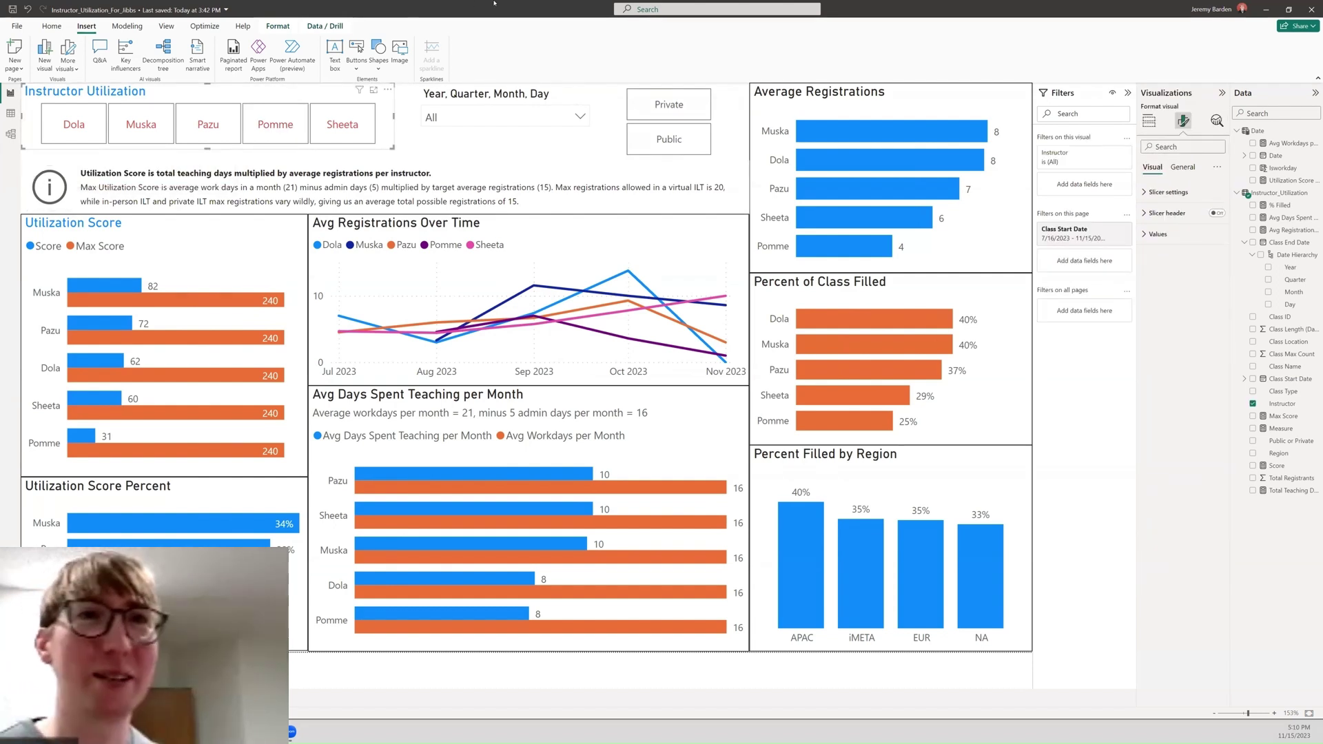